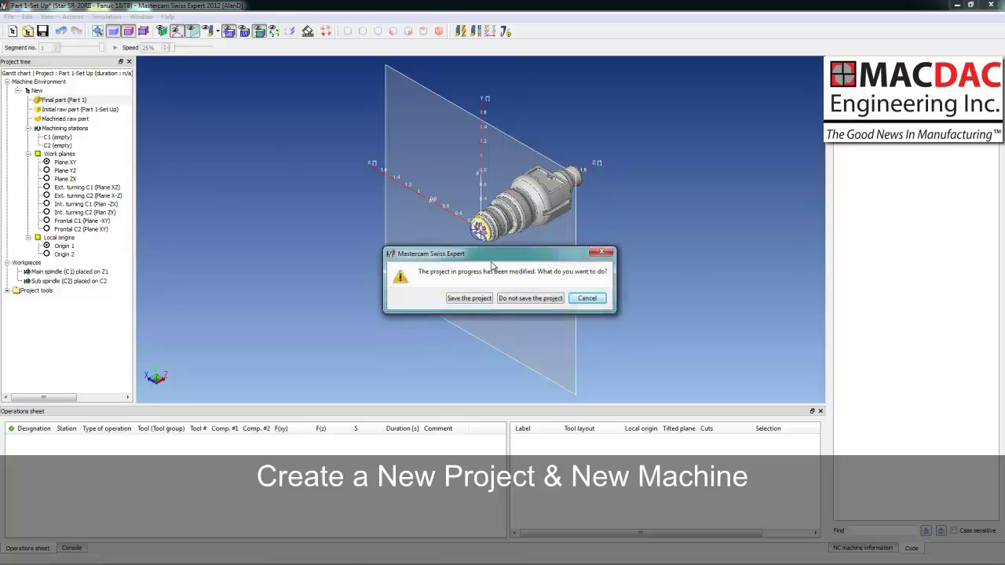
- Discard the changes to the current project and choose the Star SR-20RII - Fanuc 18iTB machine for the new project
left_click(531, 299)
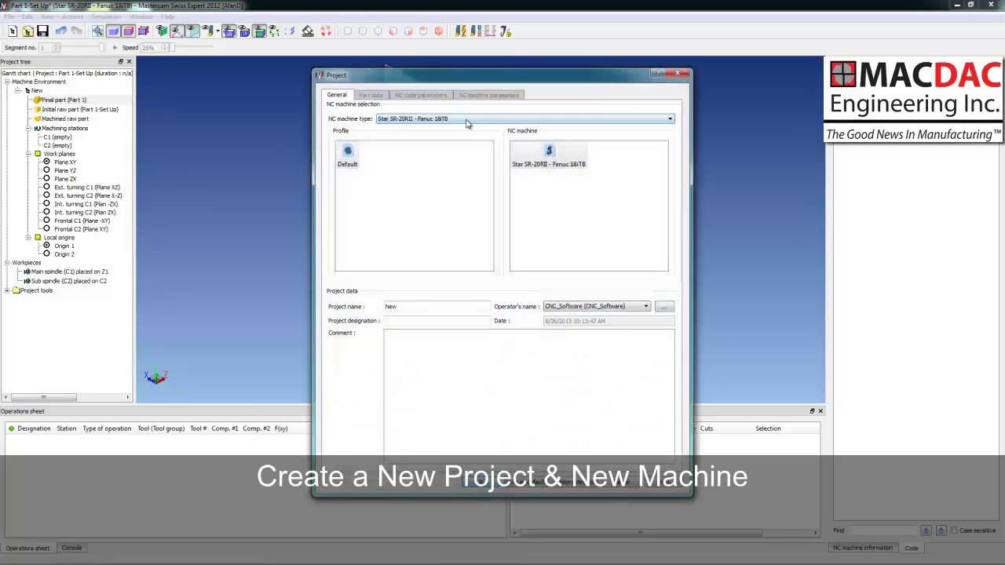
left_click(467, 121)
left_click(441, 195)
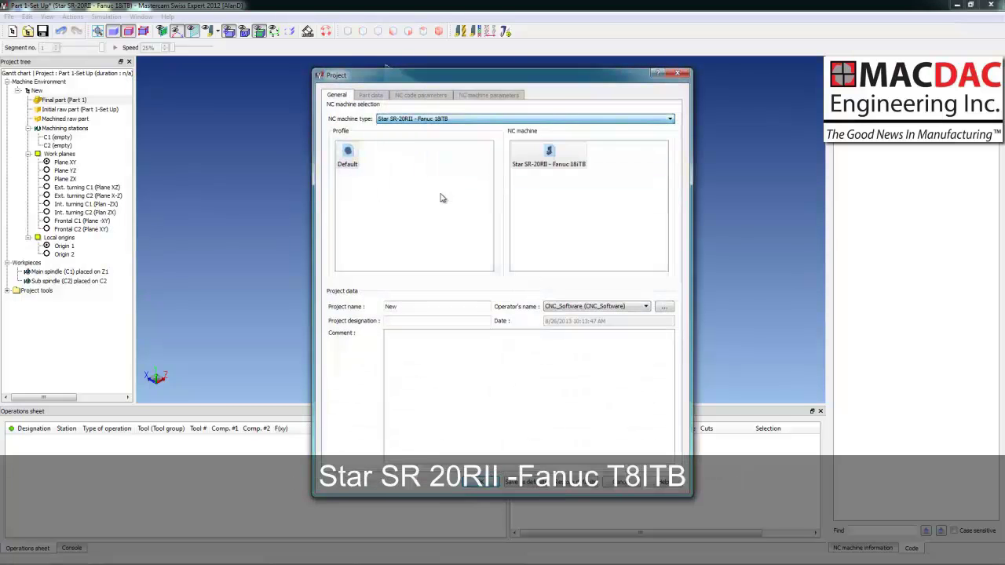
- Enter Part 1-Set Up as the project name, designation and comment, and create the project
left_click_drag(375, 306, 375, 309)
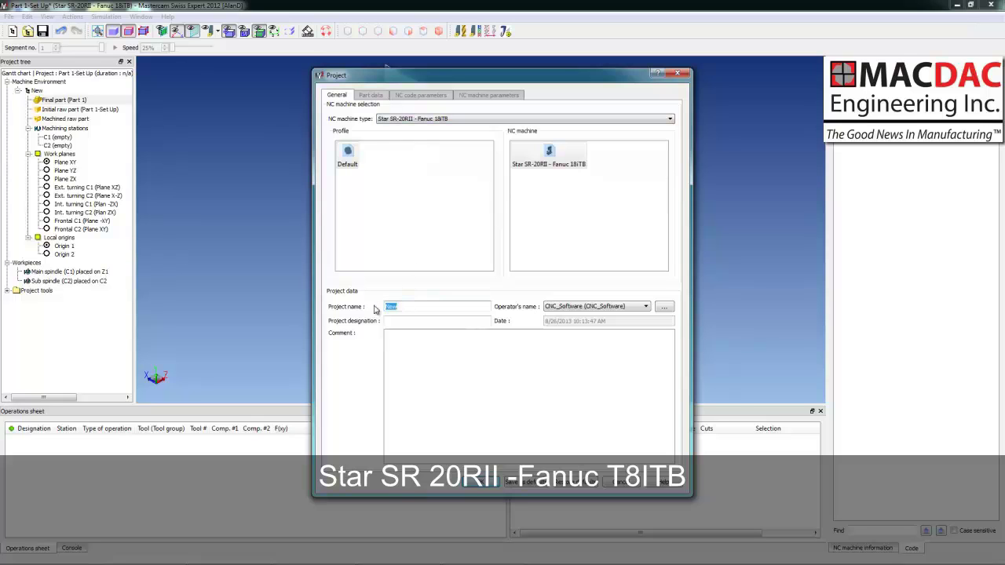
type("Part 1-Set Up")
left_click(431, 321)
type("Part 1-Set Up")
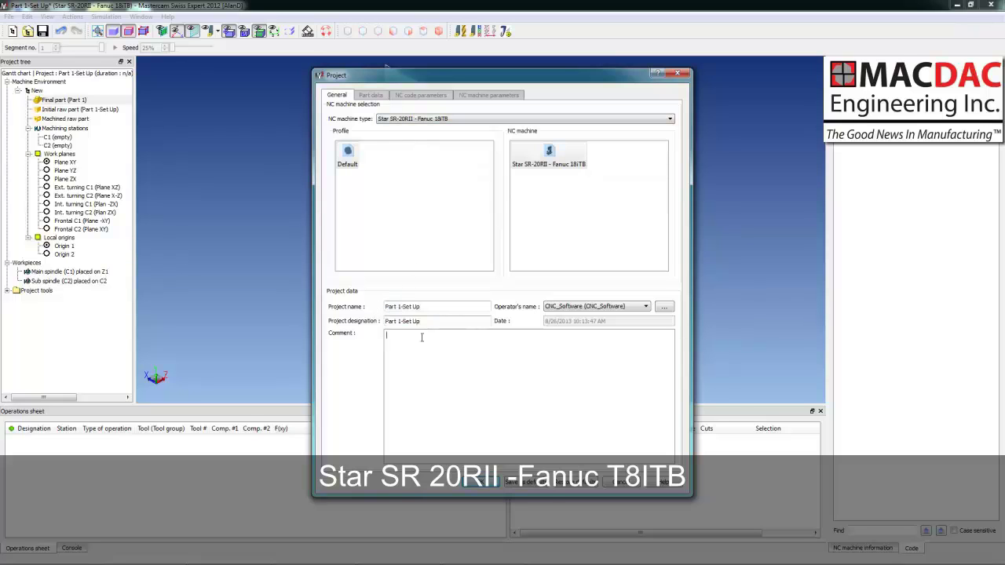
left_click(388, 336)
type("Part 1-Set Up")
left_click(480, 482)
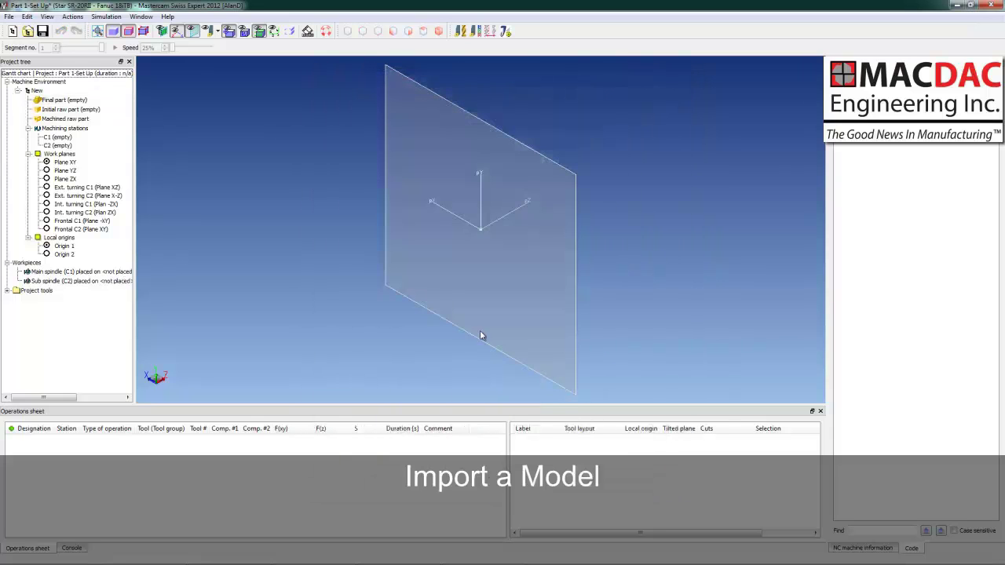
- Import the model Part 1.sat from the Demo Parts folder as the final part
left_click(77, 103)
right_click(77, 103)
left_click(93, 107)
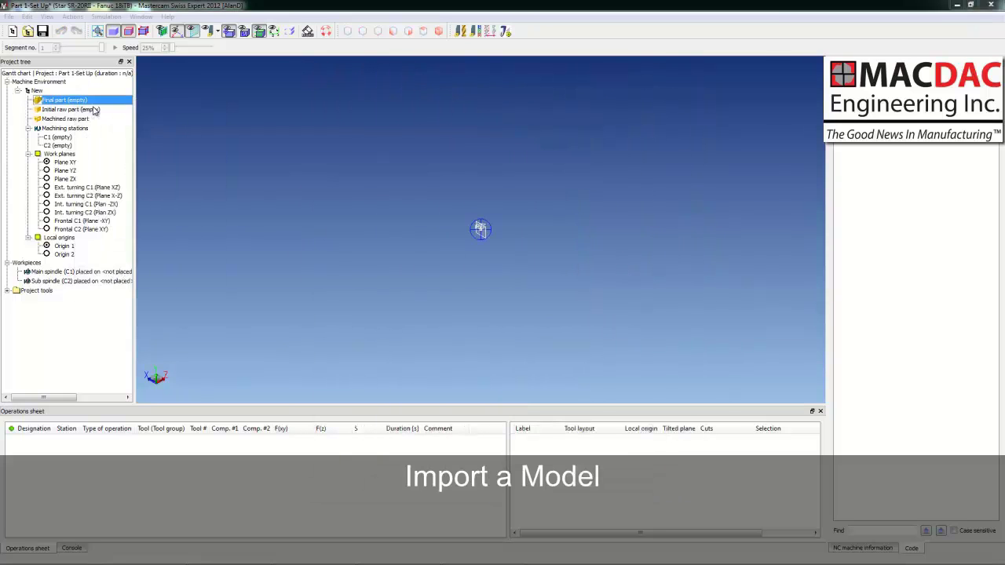
left_click(225, 247)
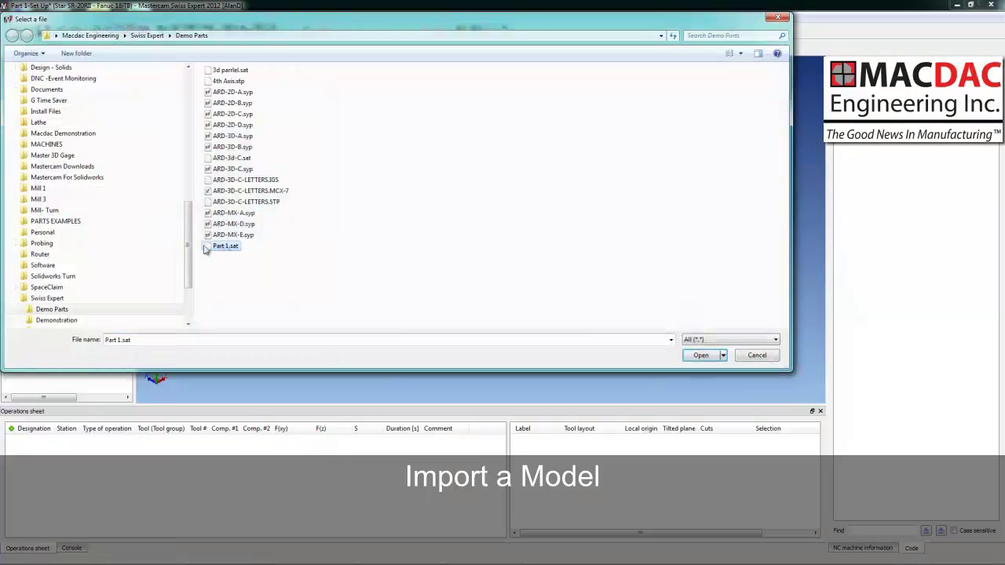
left_click(712, 358)
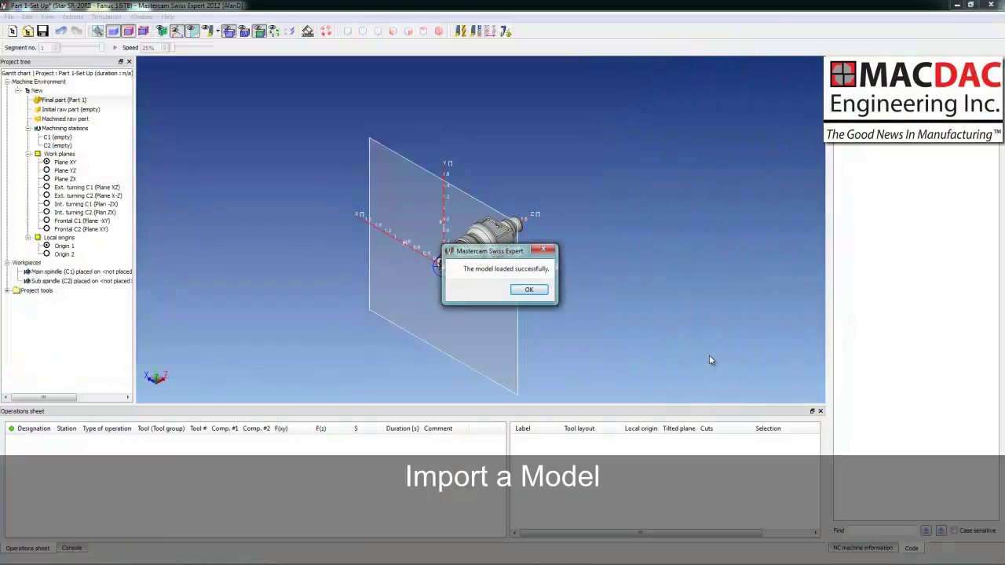
left_click(527, 291)
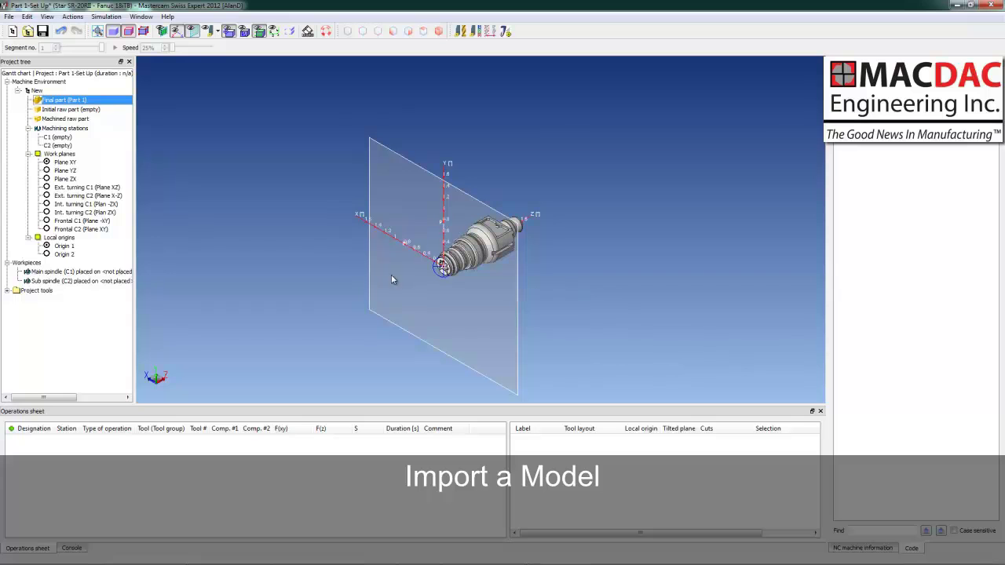
- Create a simple cylindrical stock shape for the initial raw part and name it Part 1-Set Up
left_click(77, 110)
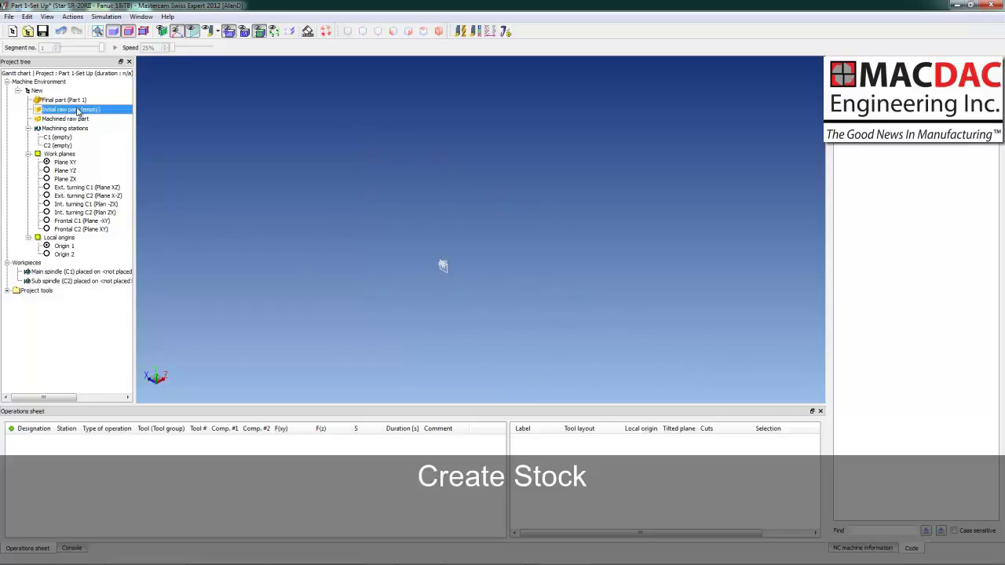
right_click(78, 111)
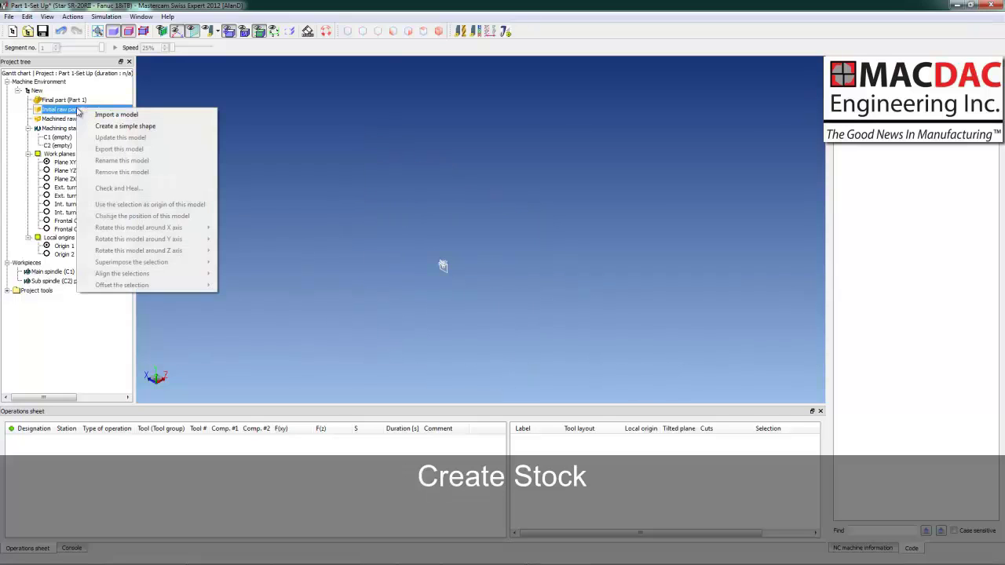
left_click(122, 126)
left_click(549, 334)
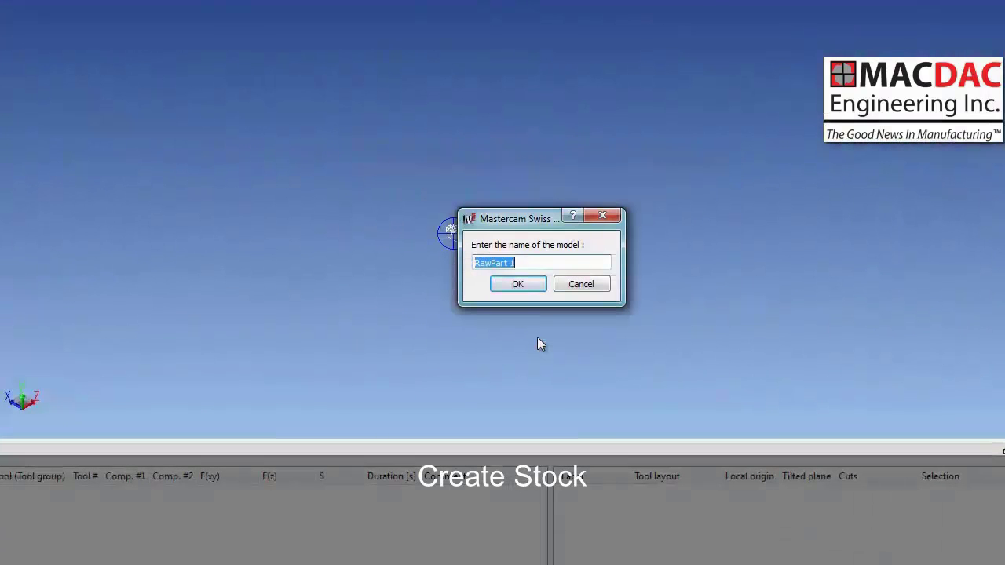
type("Part 1-Set Up")
left_click(517, 283)
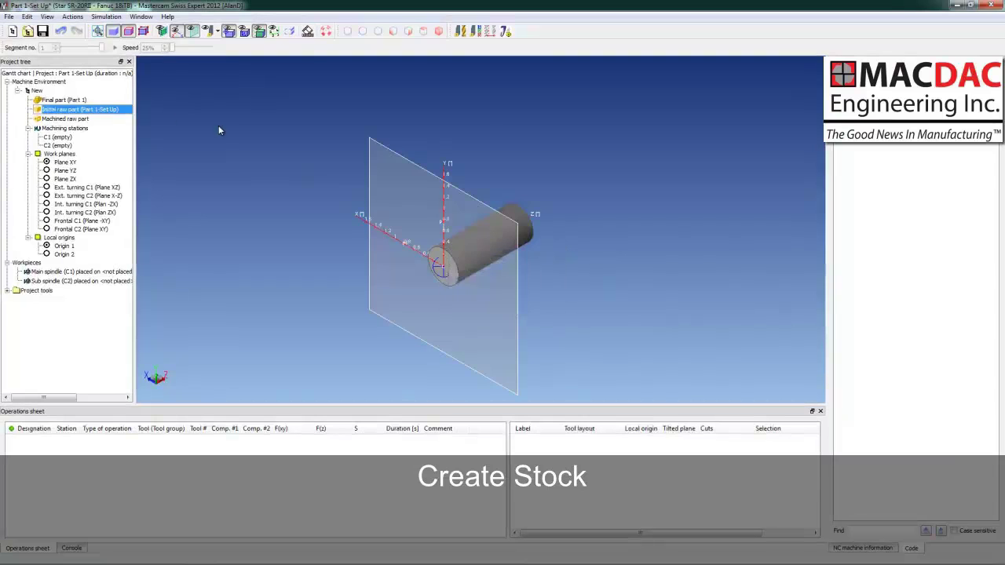
- Set Origin 1 on the outer circular edge of the final part's slotted front face
left_click(70, 102)
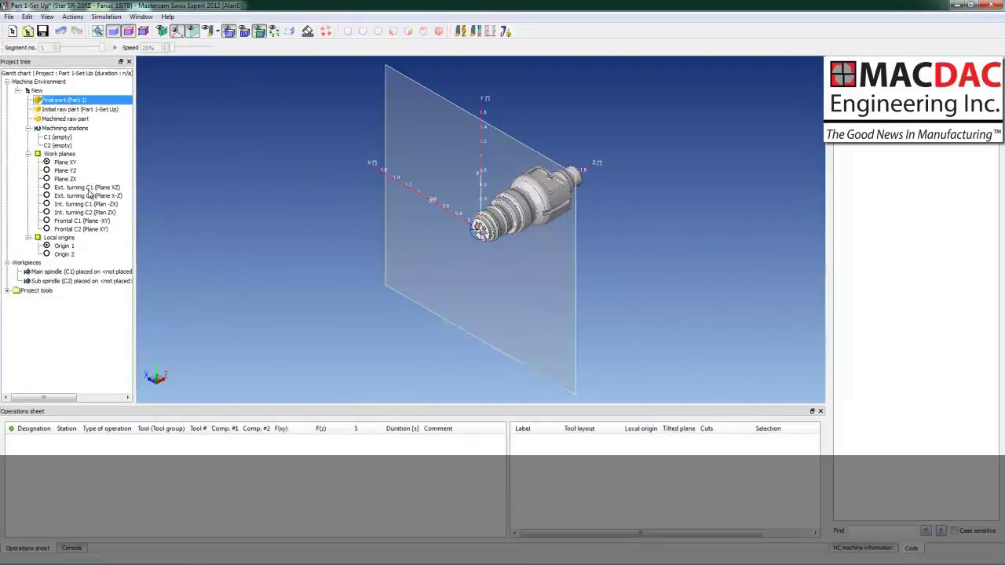
left_click(62, 245)
scroll(502, 243, "up", 5)
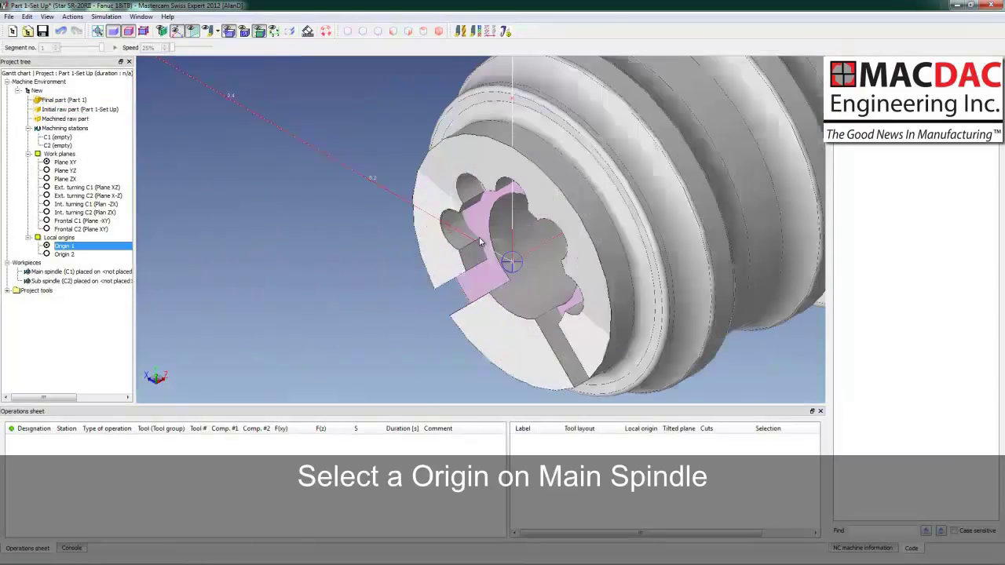
left_click(598, 259)
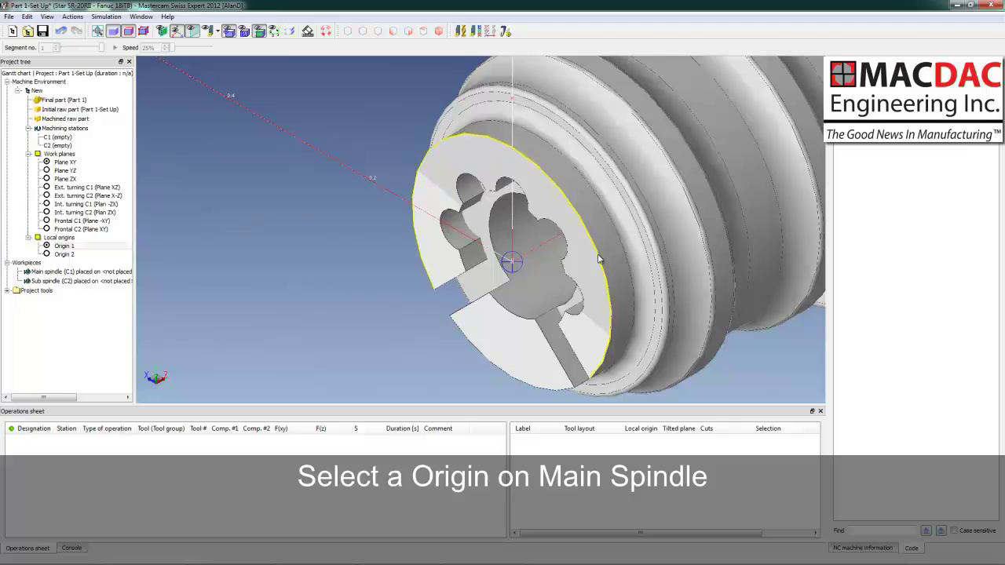
right_click(64, 246)
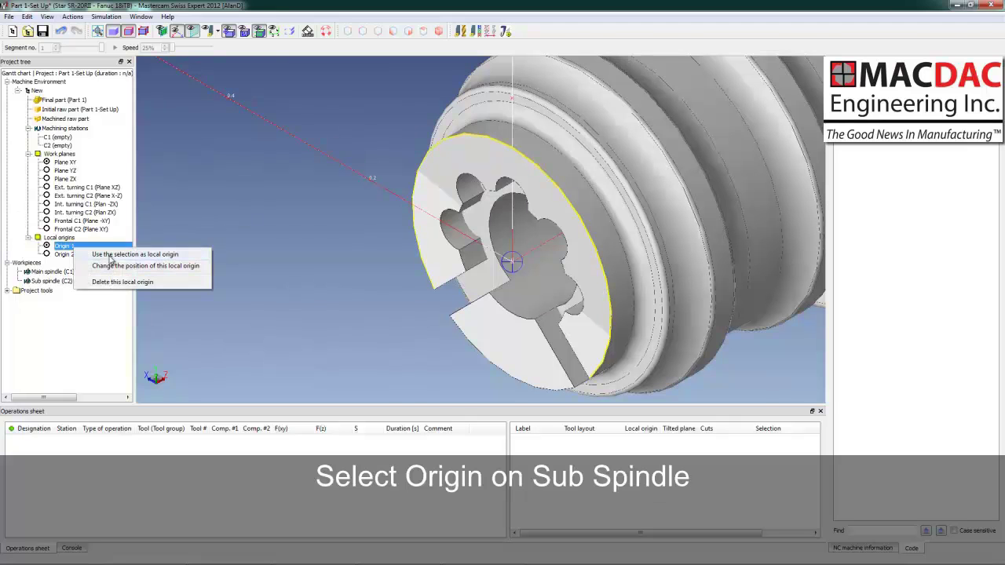
left_click(135, 253)
- Set Origin 2 on the circular edge of the end face at the opposite, back end of the final part
scroll(302, 246, "down", 5)
middle_click_drag(581, 232, 597, 180)
scroll(657, 150, "up", 5)
middle_click_drag(657, 150, 711, 85)
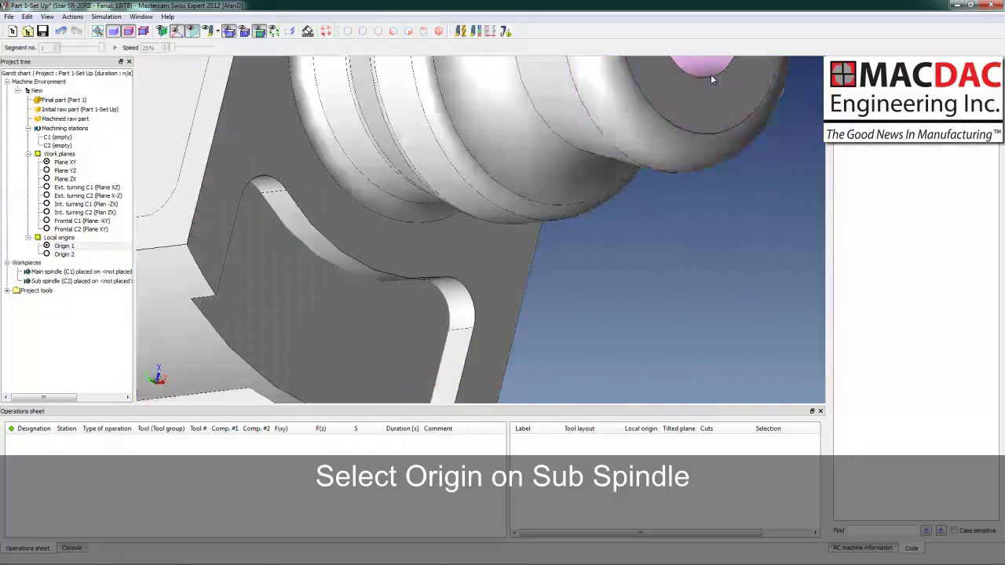
left_click(695, 138)
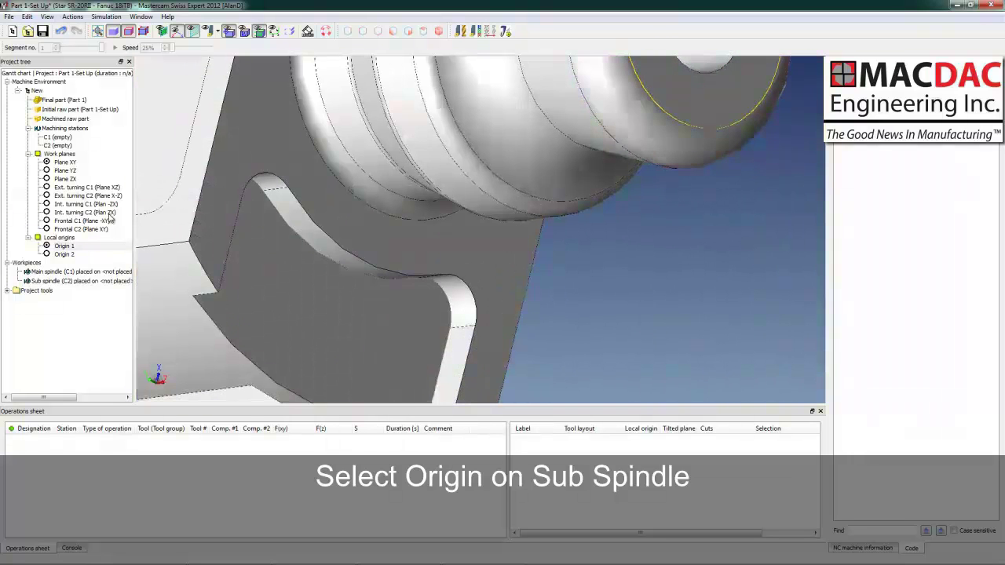
left_click(64, 254)
right_click(64, 256)
left_click(110, 270)
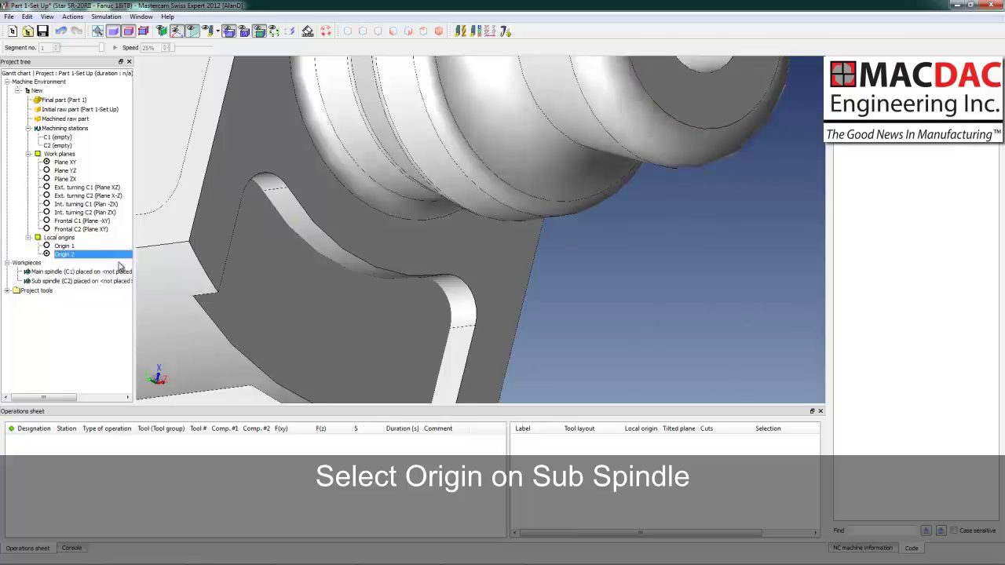
- Place the Main spindle (C1) workpiece on the front face of the machine's main spindle
middle_click_drag(408, 206, 159, 246)
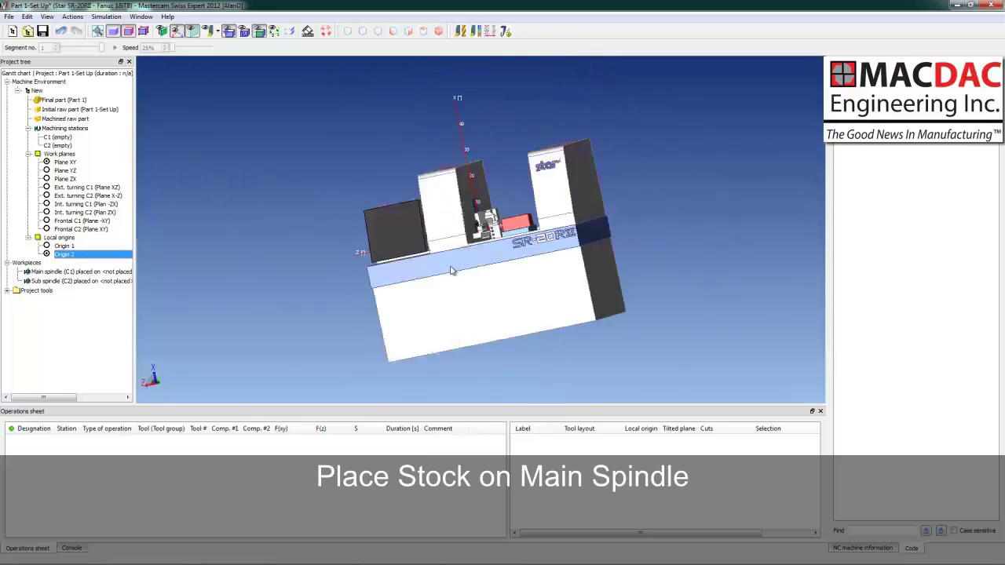
middle_click_drag(422, 291, 471, 227)
scroll(521, 152, "up", 6)
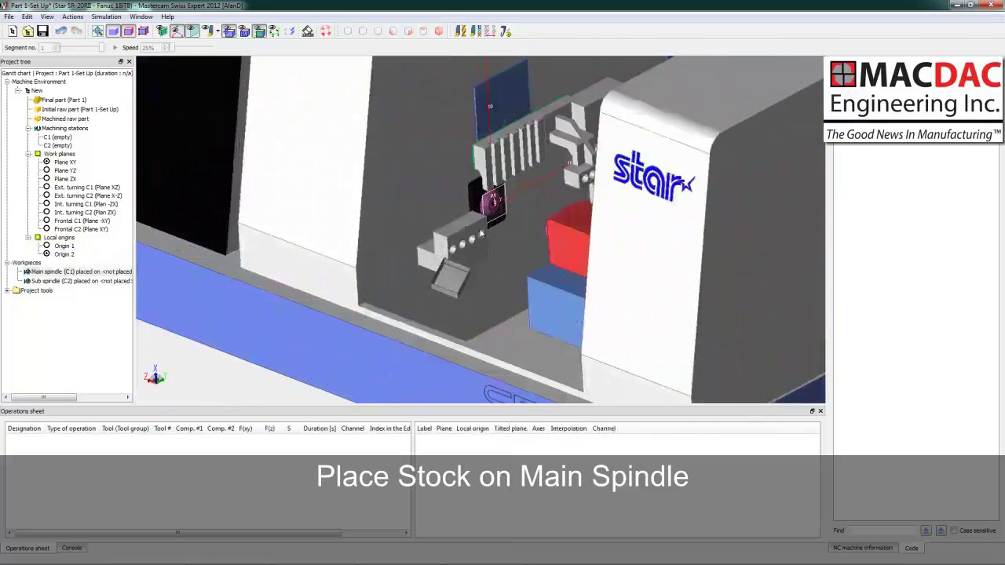
left_click(524, 117)
right_click(49, 275)
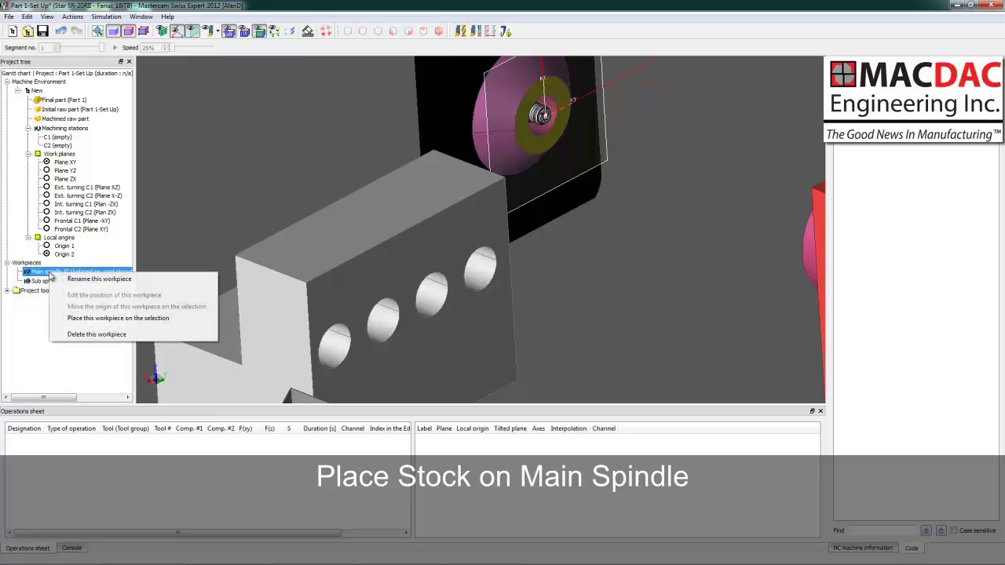
left_click(94, 321)
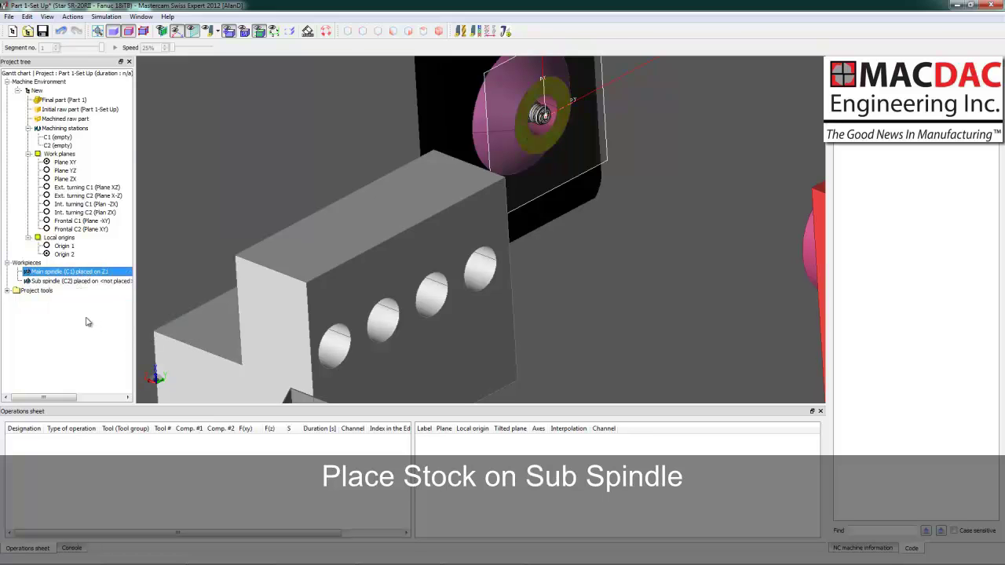
- Place the Sub spindle (C2) workpiece on the front ring face of the machine's sub spindle
left_click(63, 280)
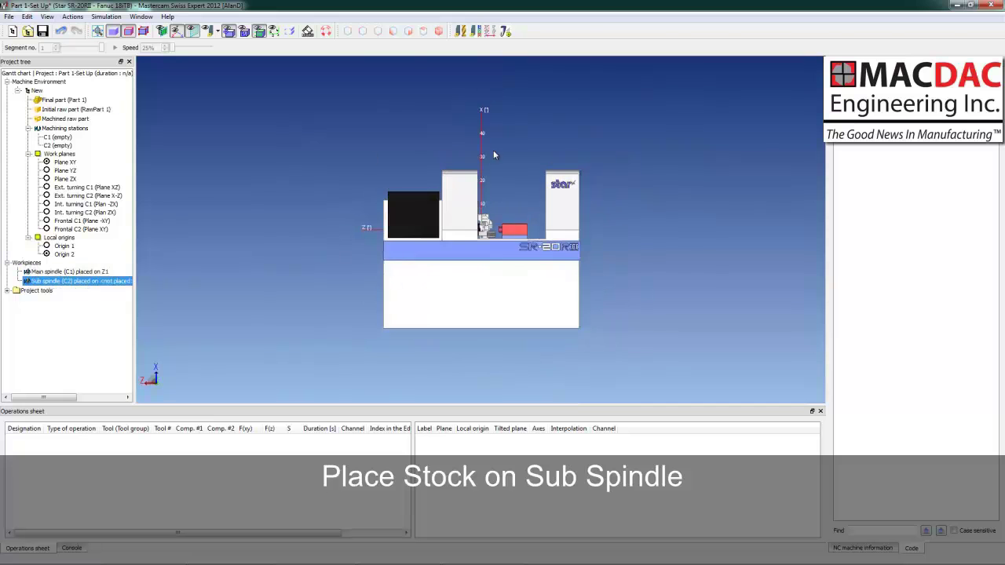
middle_click_drag(401, 322, 461, 346)
scroll(503, 220, "up", 5)
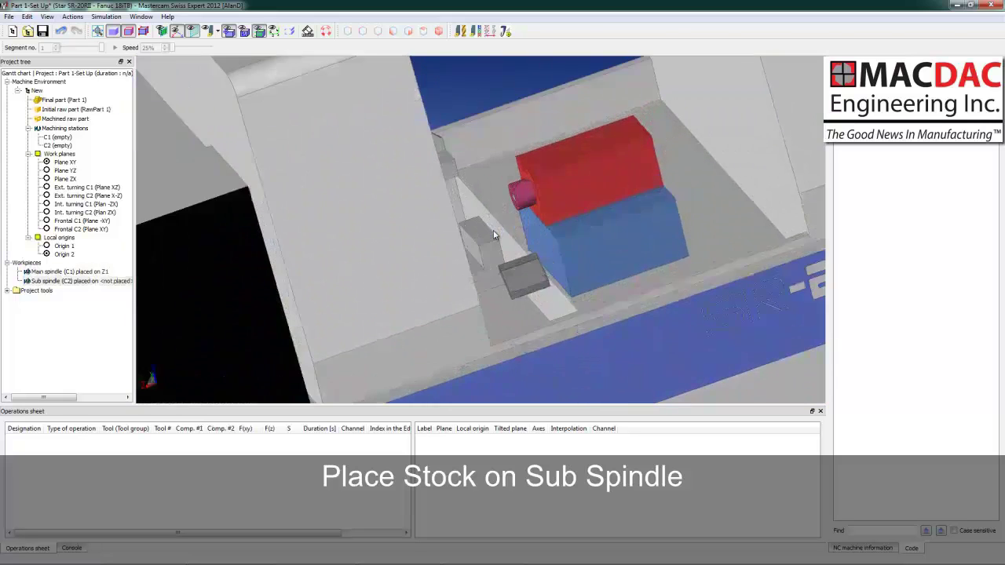
left_click(574, 151)
right_click(61, 281)
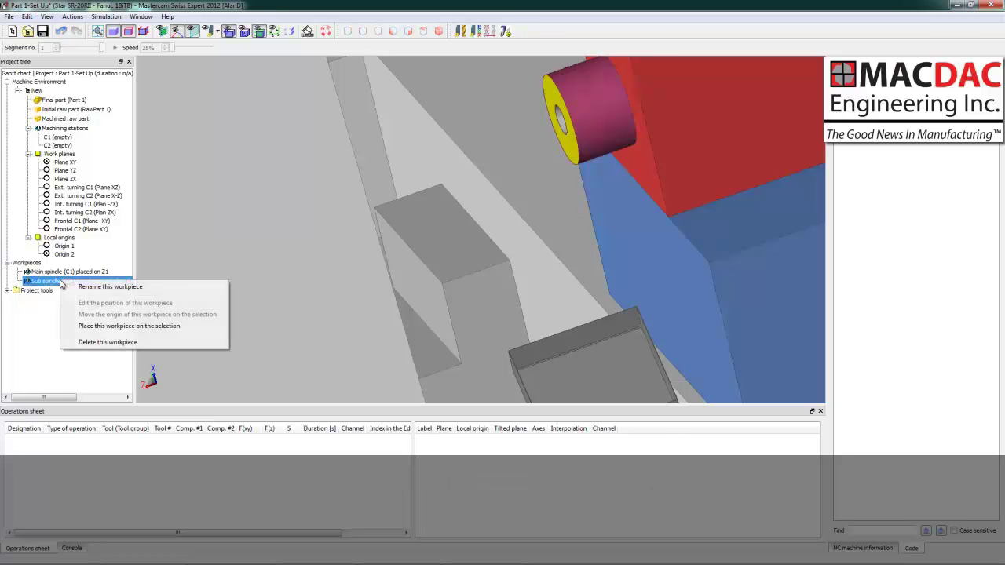
left_click(96, 326)
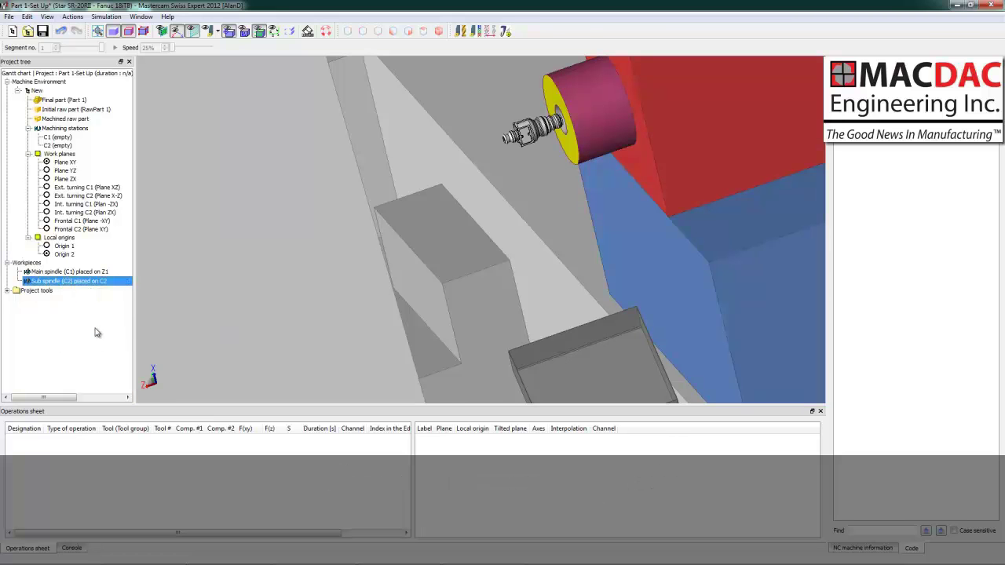
- Reposition the sub spindle workpiece for clamping with a translation along Z of -.625 inch
right_click(78, 286)
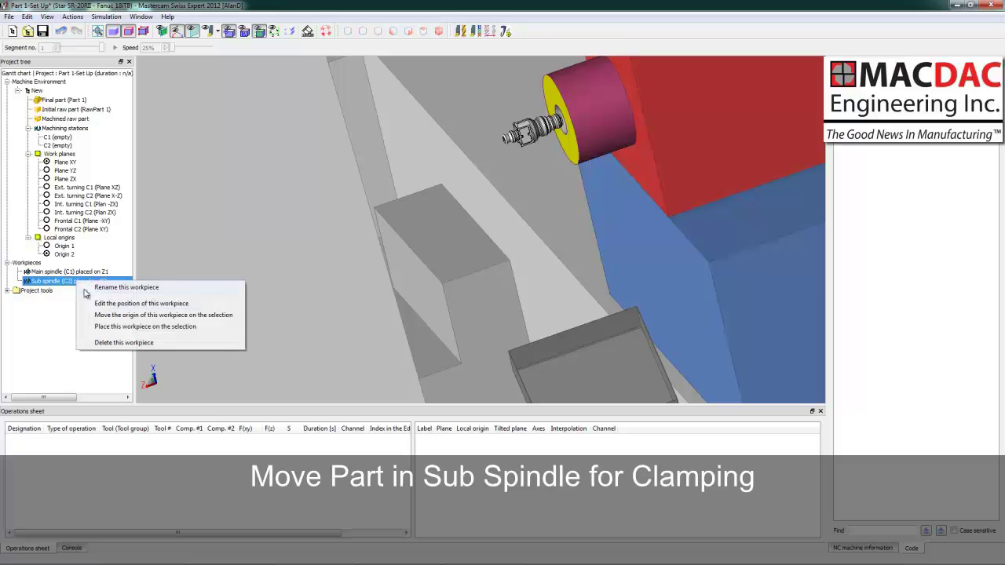
left_click(93, 301)
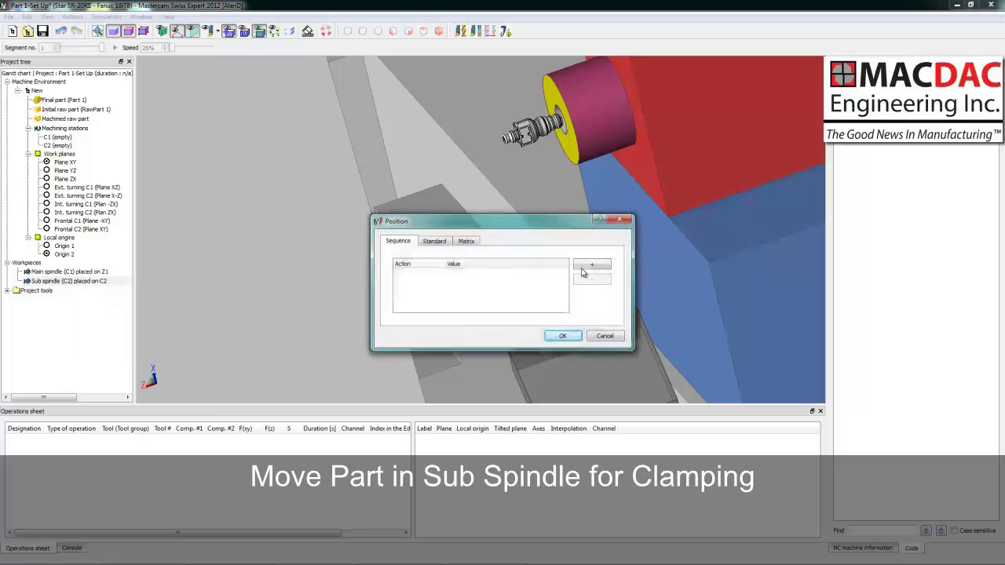
left_click(584, 267)
left_click(459, 275)
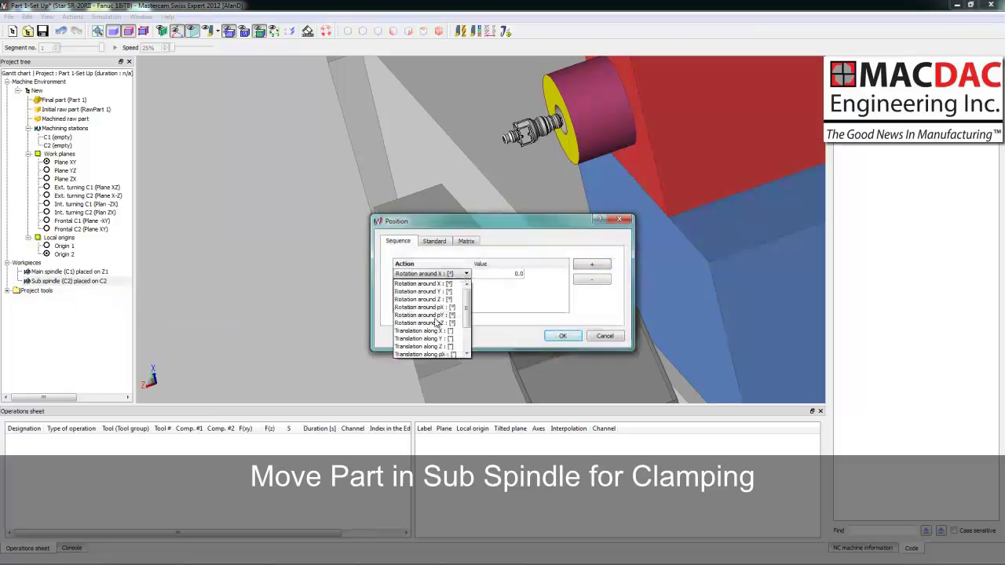
left_click(421, 346)
left_click(500, 273)
type("-")
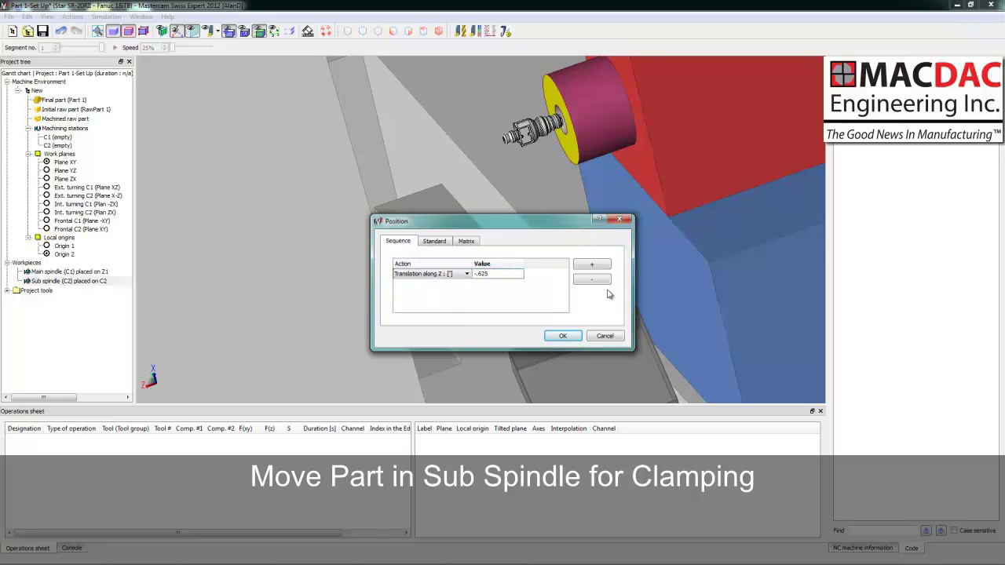
type(".625")
left_click(560, 337)
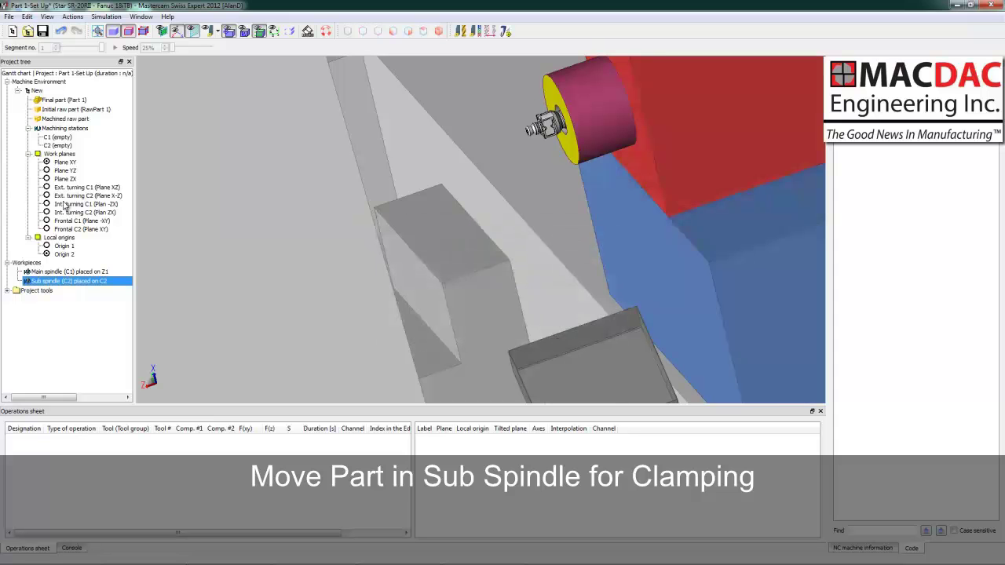
- Display the final part and create a face turning operation in the operations sheet
left_click(65, 99)
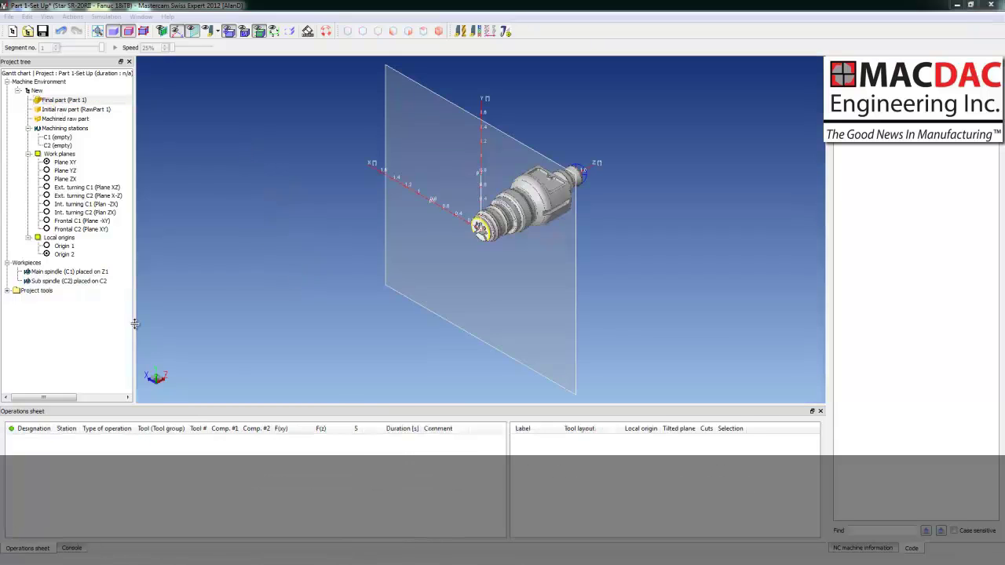
right_click(97, 469)
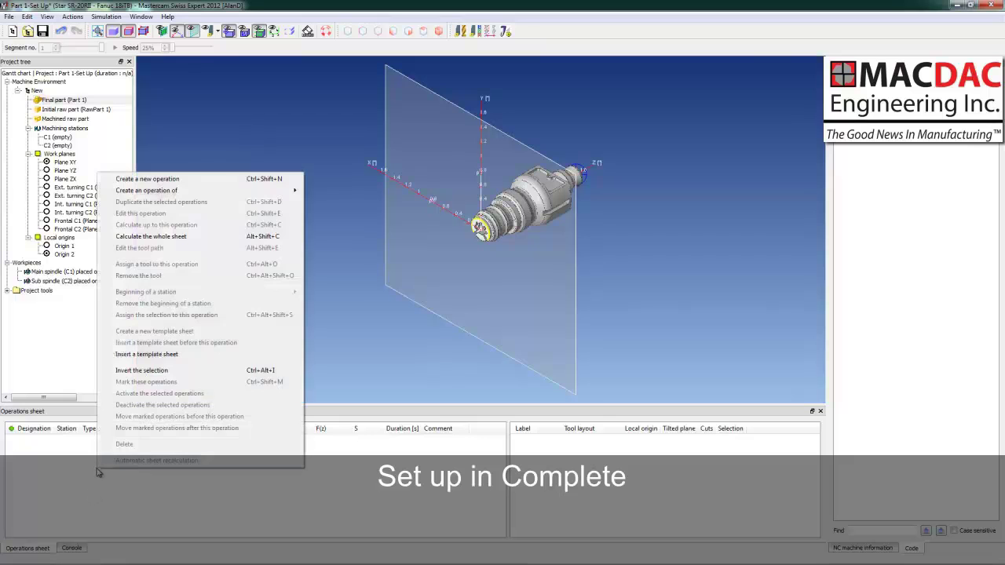
left_click(148, 180)
left_click(398, 84)
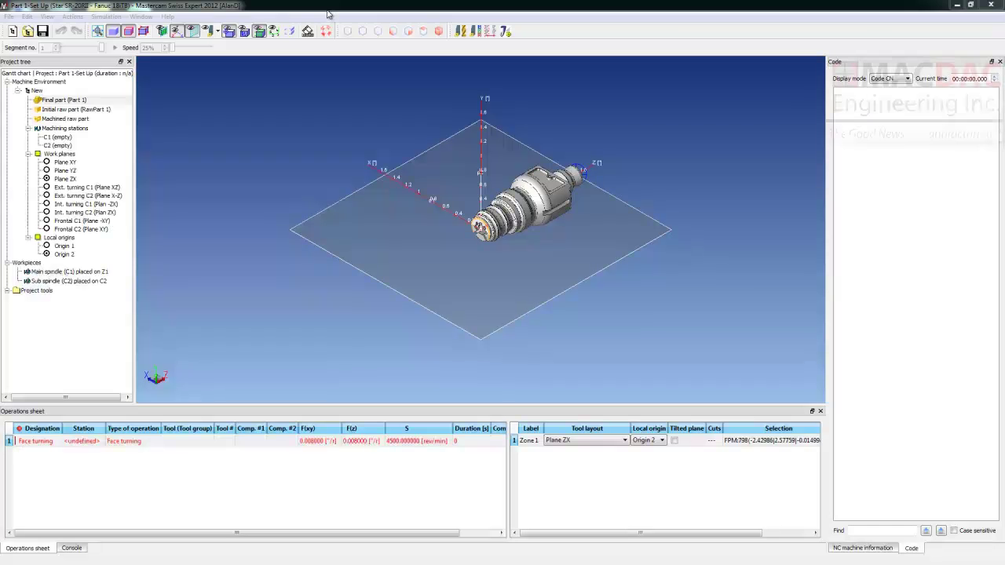
- Copy Facing Tool, 55 Deg RH .008R (Main) from previous project MSE Demonstration Part 1_1 into the current project's tools
left_click(461, 32)
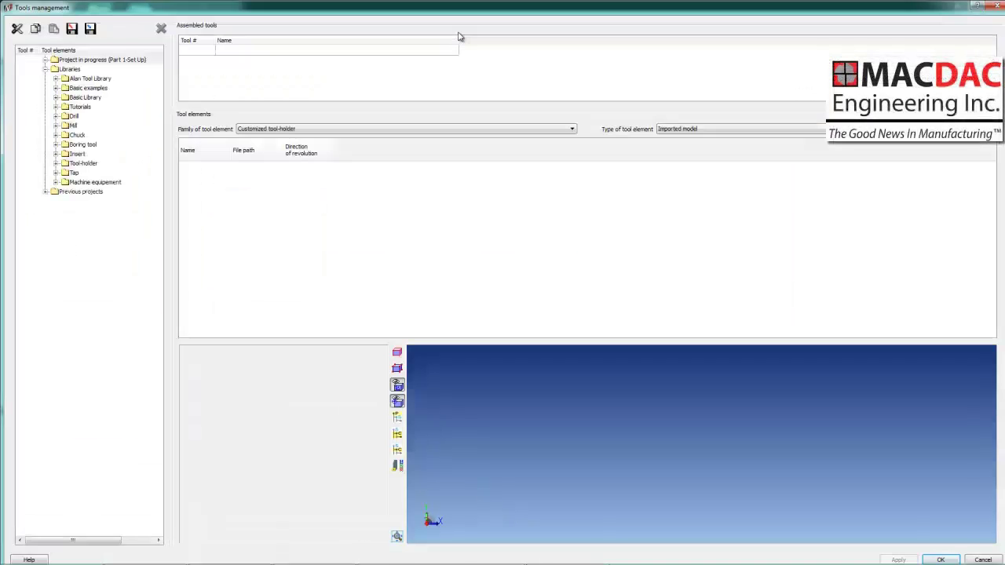
left_click(46, 192)
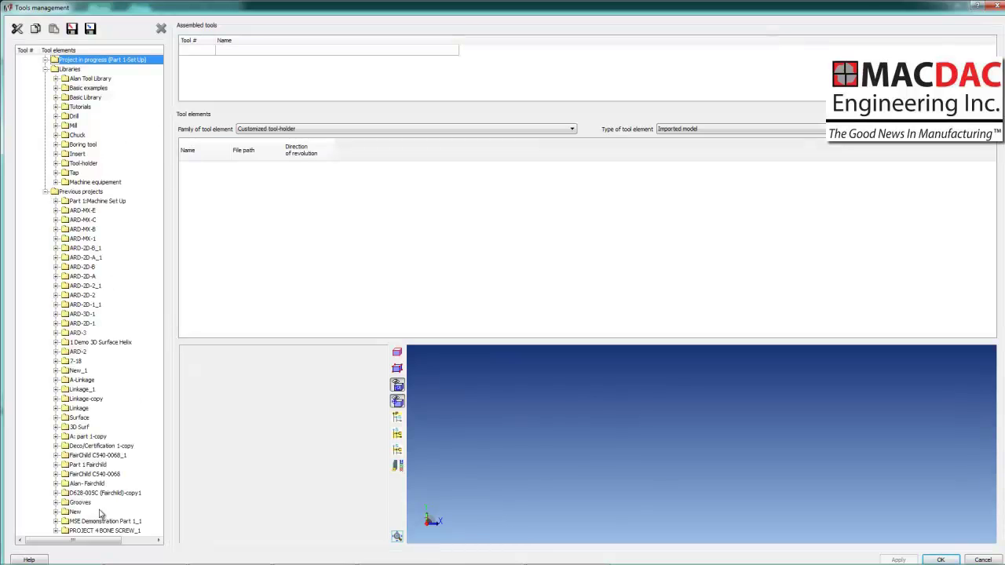
left_click(55, 521)
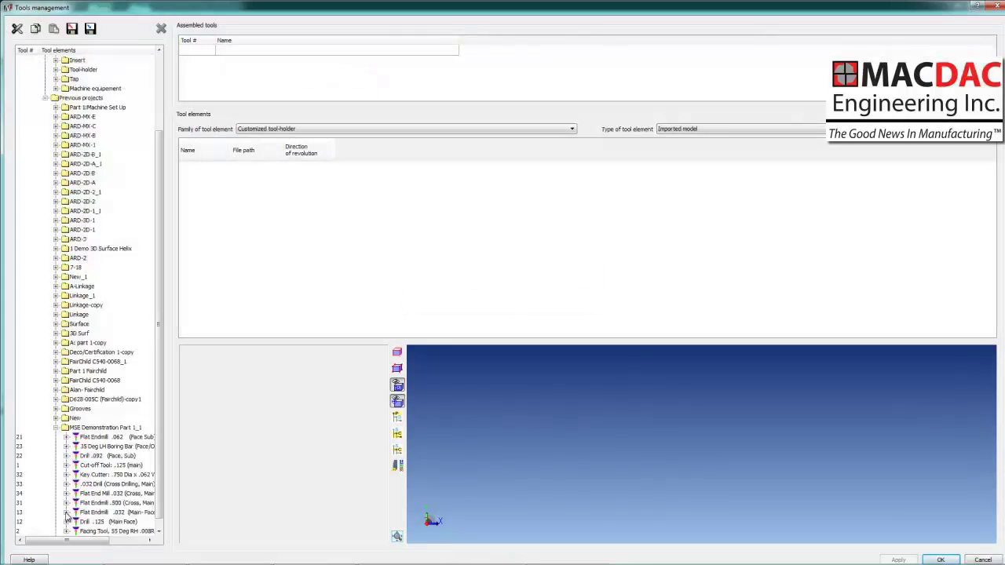
left_click(102, 531)
right_click(109, 528)
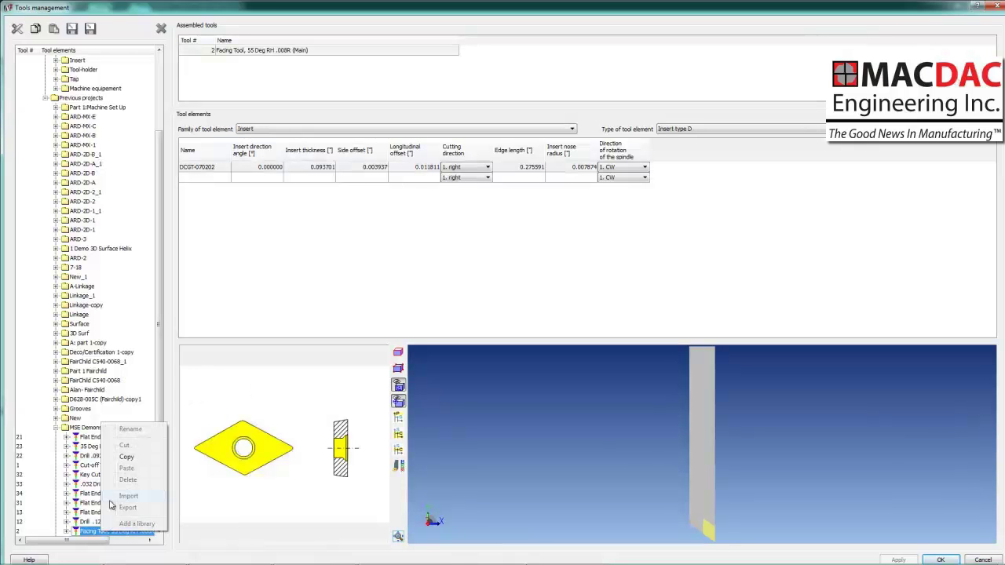
left_click(125, 458)
scroll(142, 228, "up", 4)
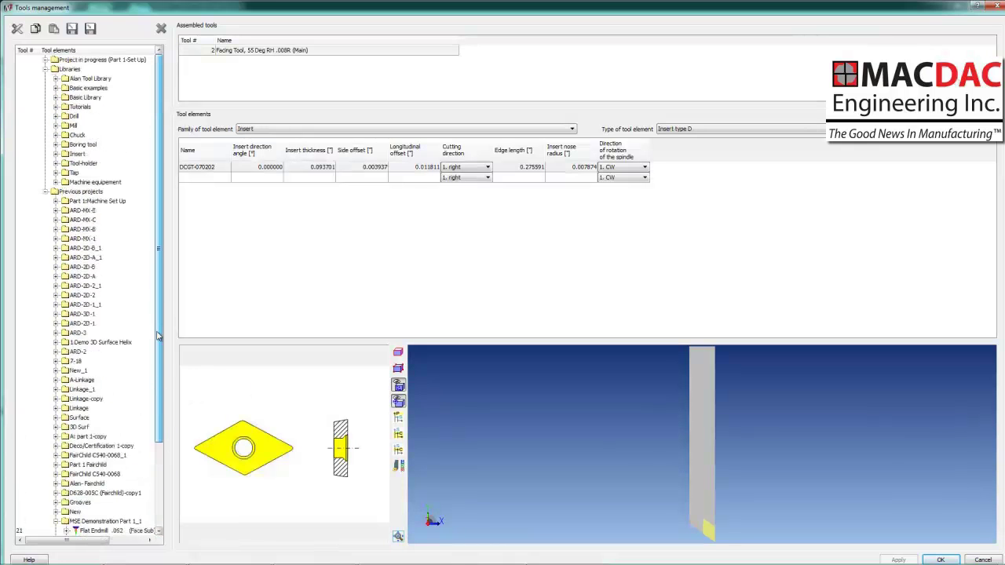
left_click(88, 61)
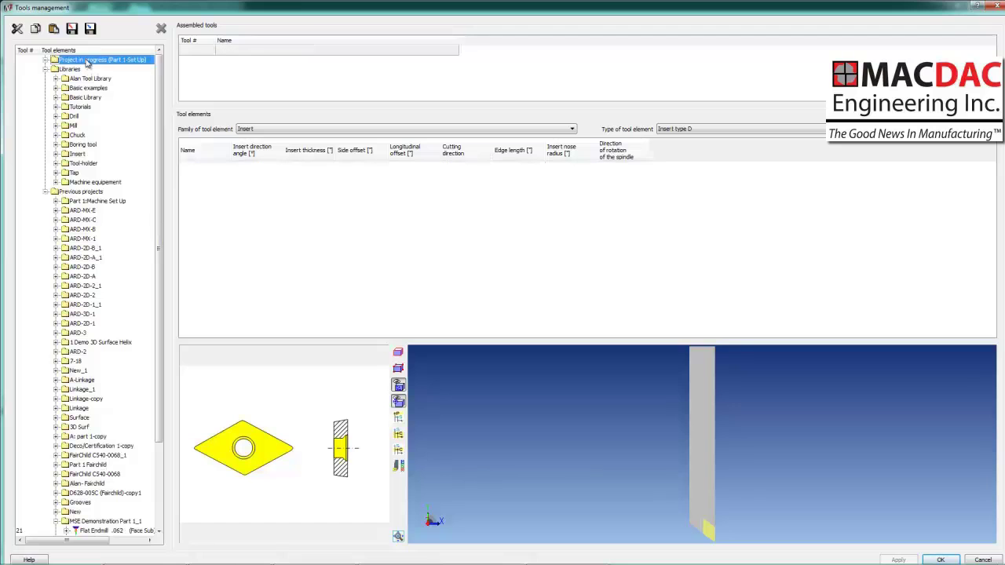
right_click(89, 61)
left_click(112, 105)
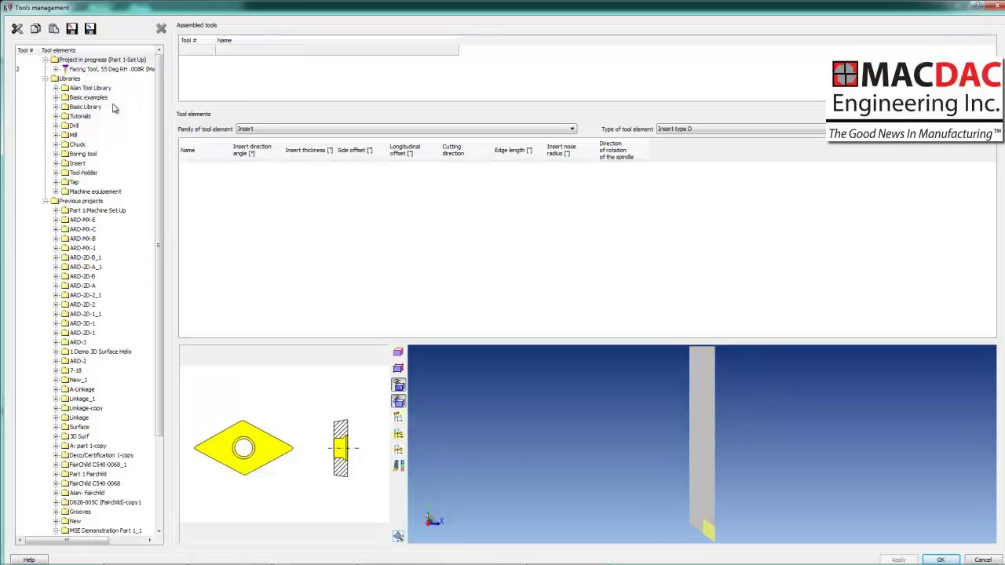
- Add the main-spindle tools from the personal tool library to the project: Drill .125, three flat endmills, .032 Drill and Key Cutter
left_click(44, 201)
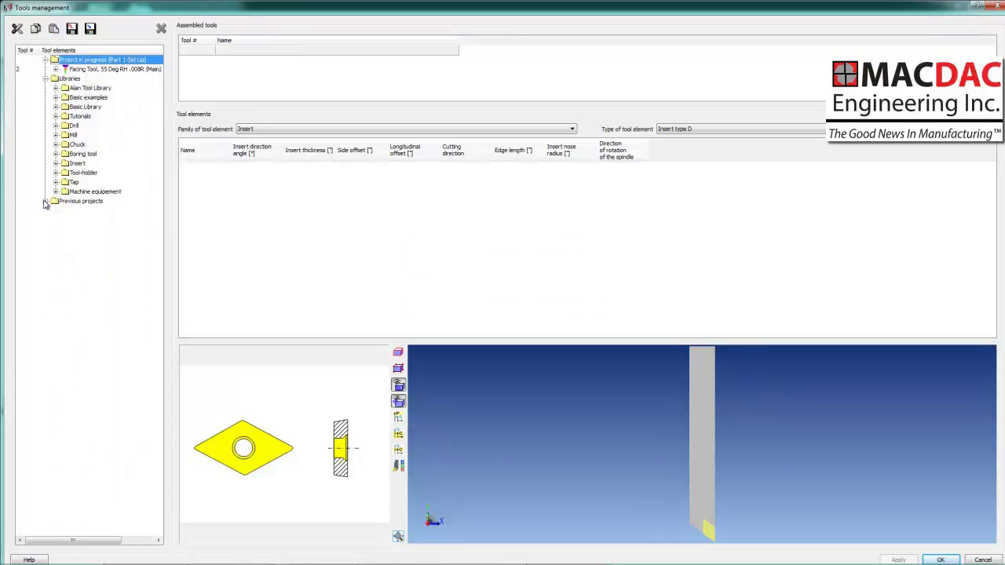
left_click(56, 87)
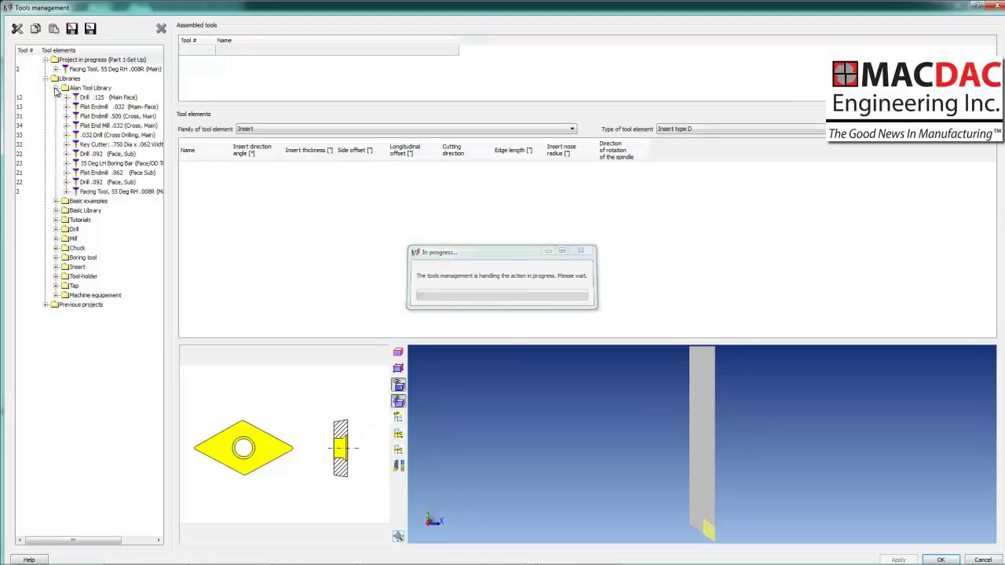
left_click_drag(109, 99, 104, 59)
left_click_drag(104, 116, 102, 61)
left_click_drag(108, 144, 106, 61)
left_click_drag(108, 144, 106, 61)
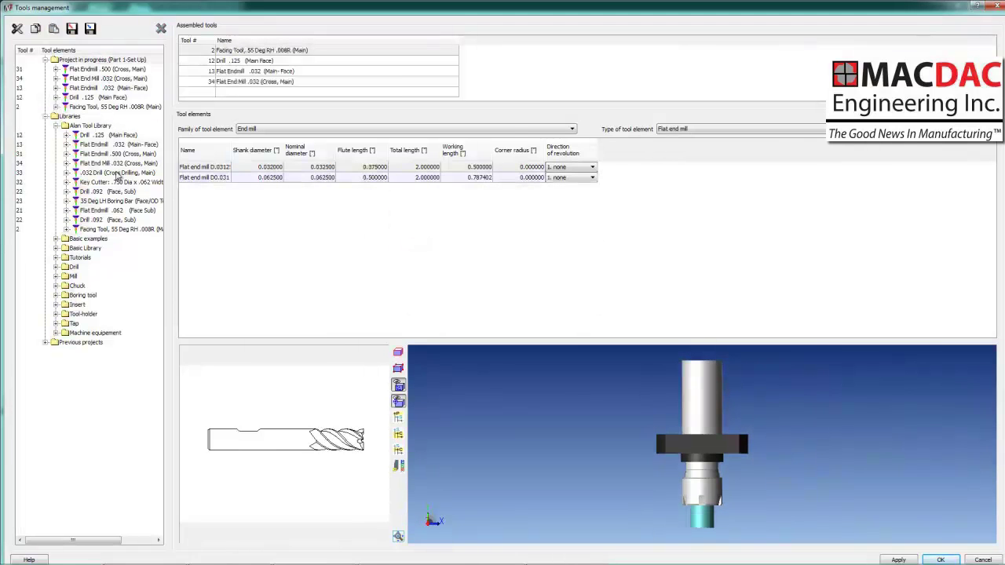
left_click_drag(116, 176, 109, 62)
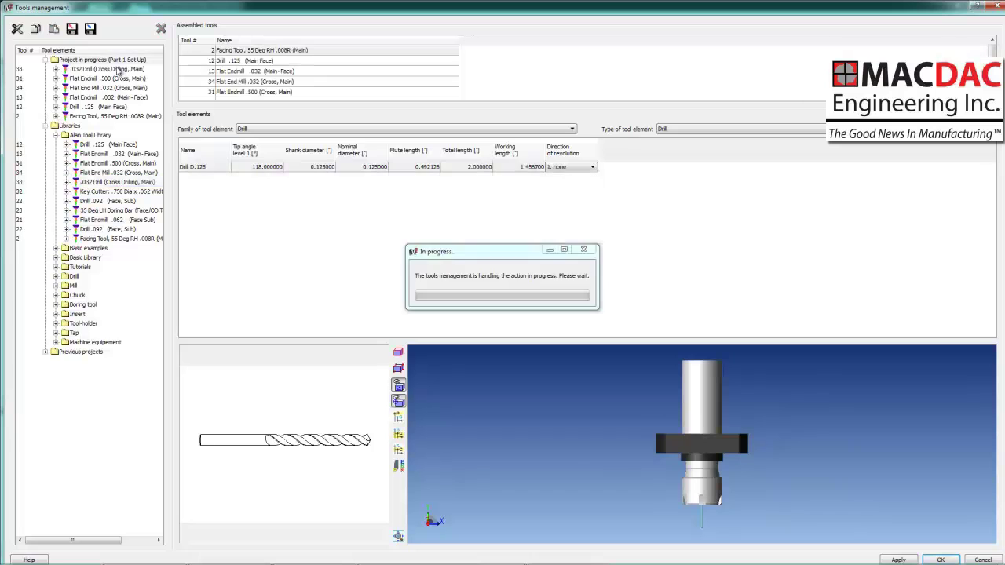
left_click_drag(120, 193, 116, 61)
- Add Drill .092, 35 Deg LH Boring Bar, Flat Endmill .062 and the facing tool from the library, and accept the project tools
left_click_drag(117, 212, 116, 62)
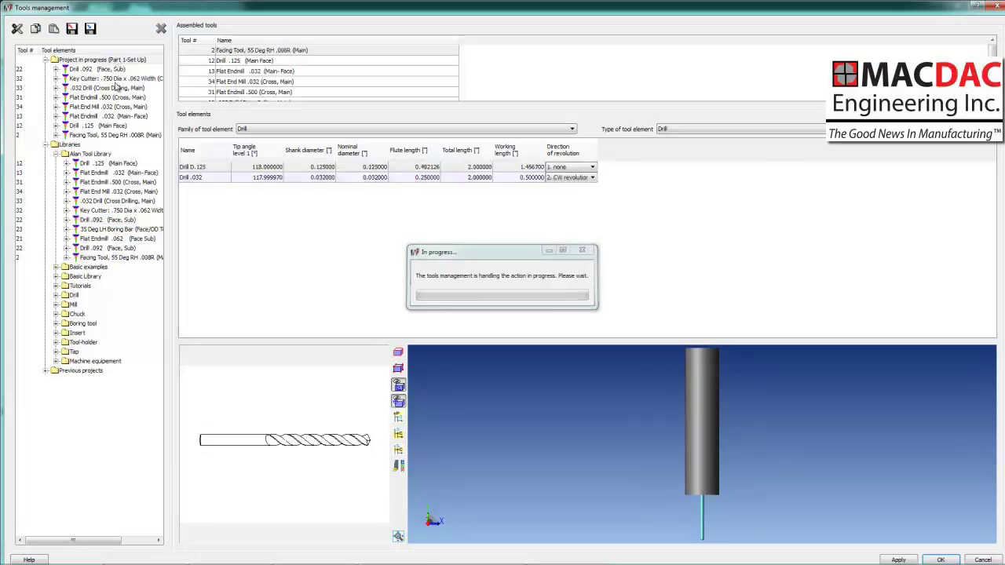
left_click(115, 228)
left_click_drag(115, 227, 116, 63)
left_click(107, 248)
left_click_drag(107, 248, 110, 62)
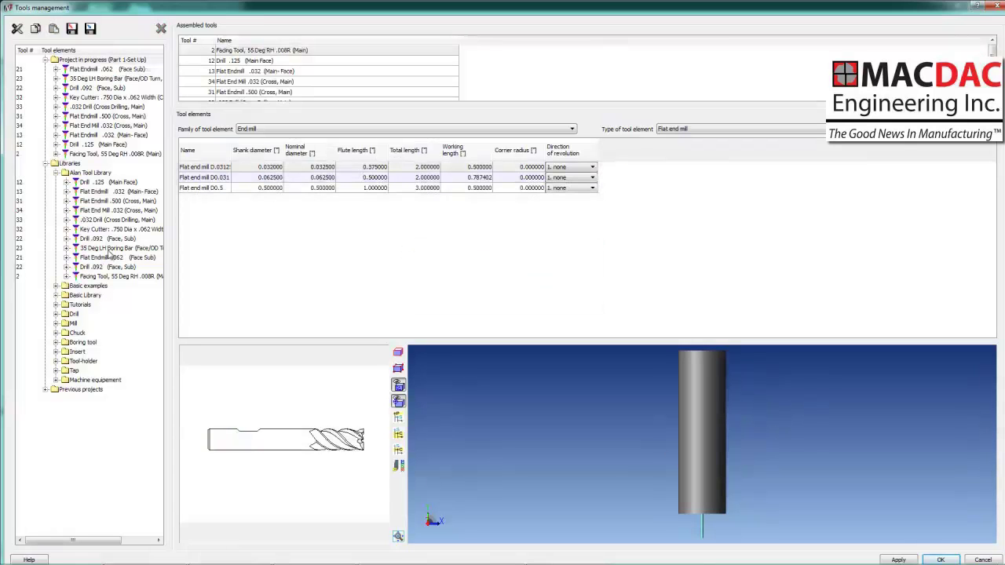
left_click_drag(104, 281, 113, 62)
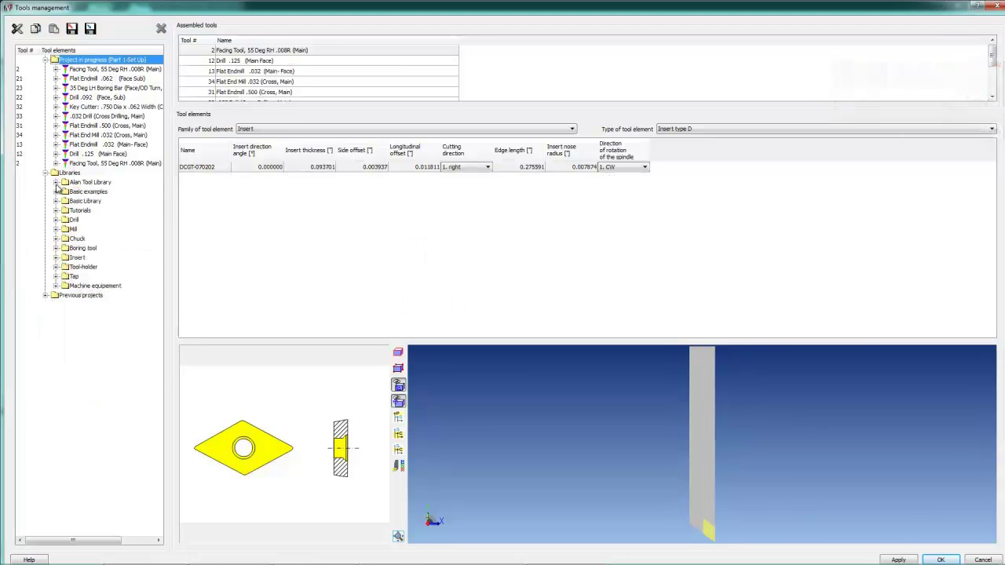
left_click(100, 153)
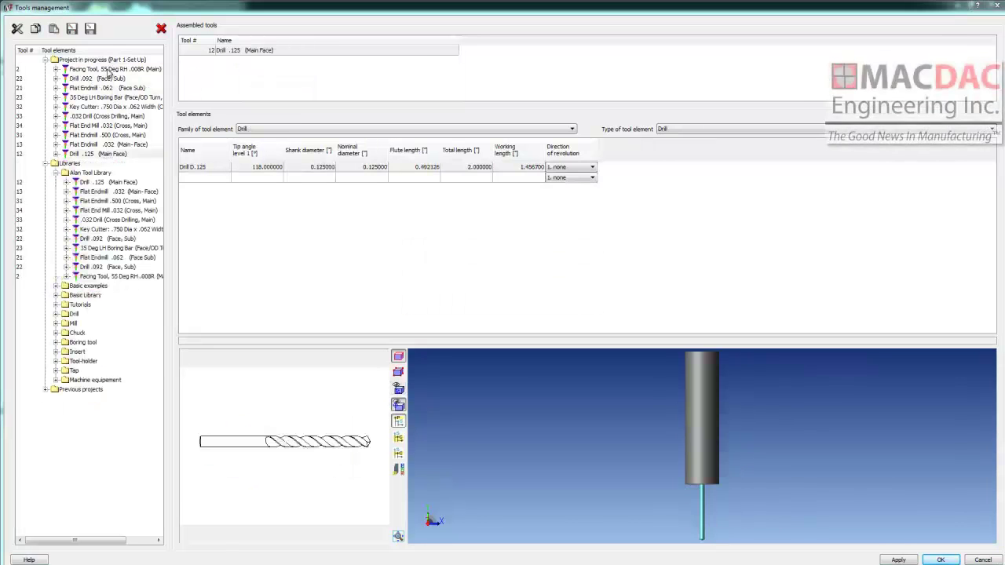
left_click(943, 559)
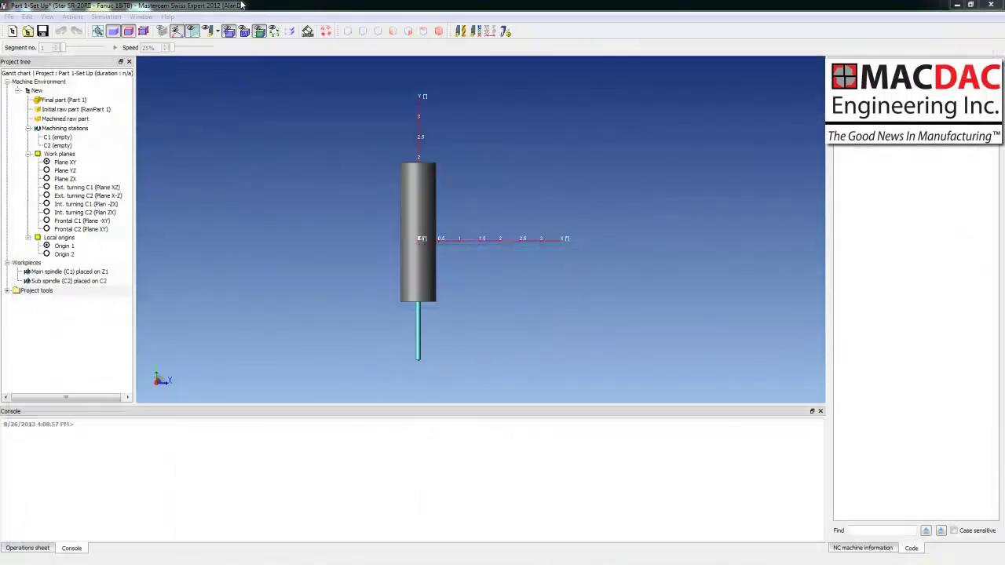
- Examine in the tool locations sheet where the drills, endmills and key cutter are mounted on the machine
left_click(141, 16)
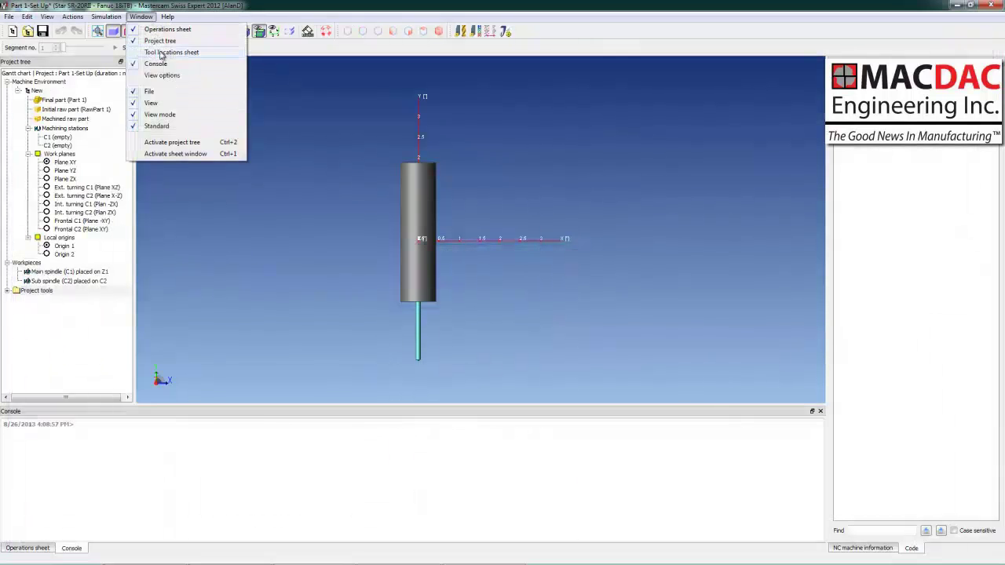
left_click(161, 54)
left_click(110, 548)
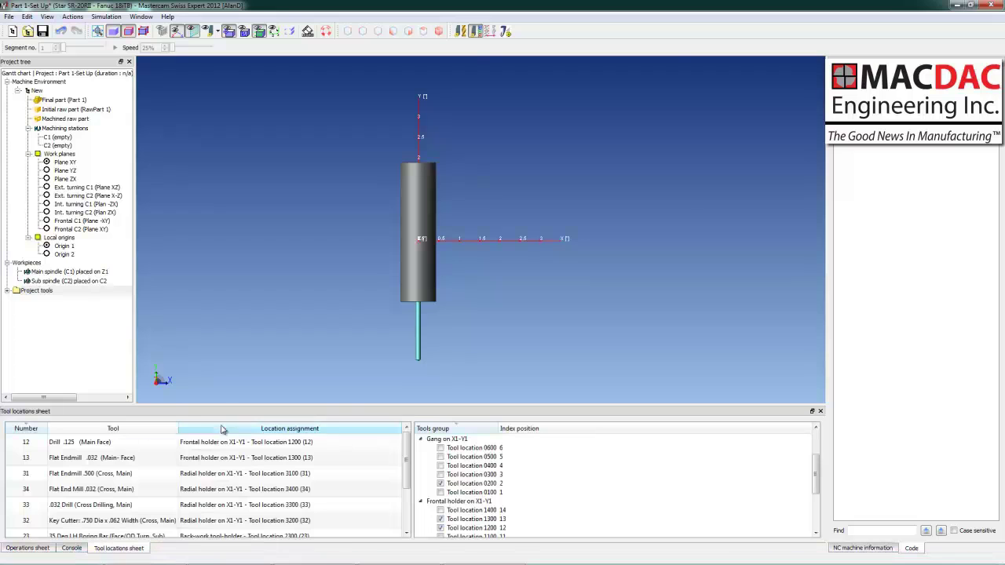
left_click(98, 444)
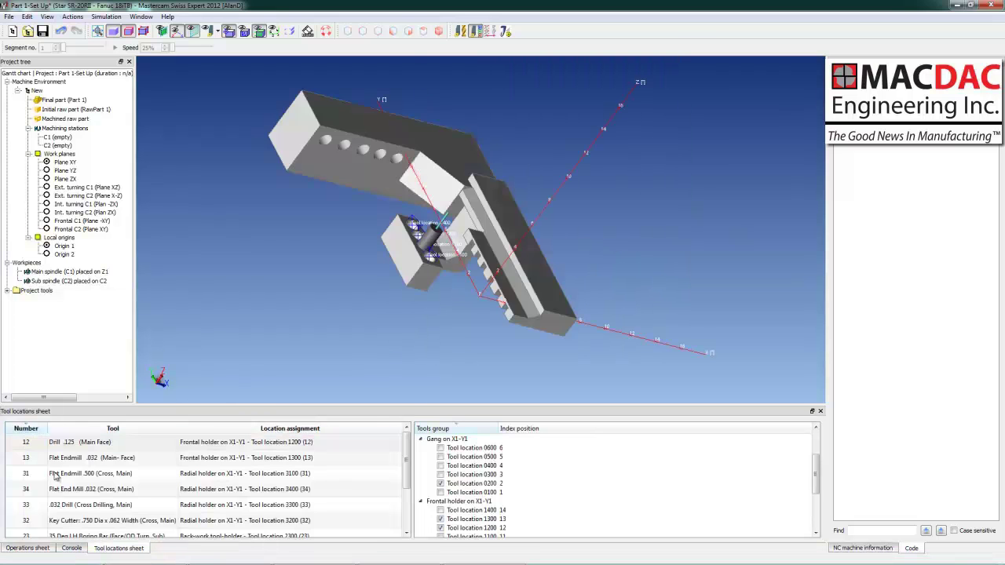
left_click(68, 459)
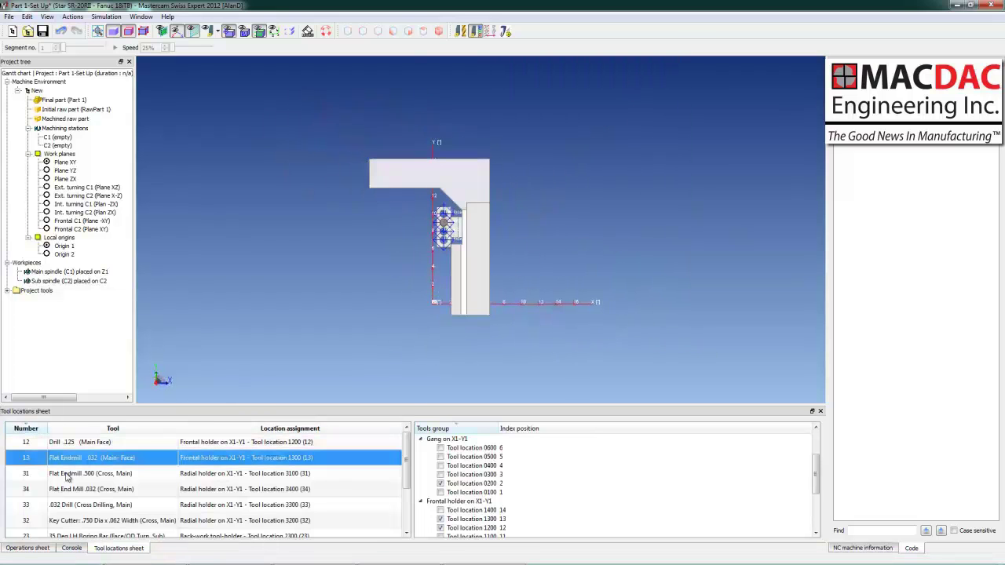
left_click(68, 487)
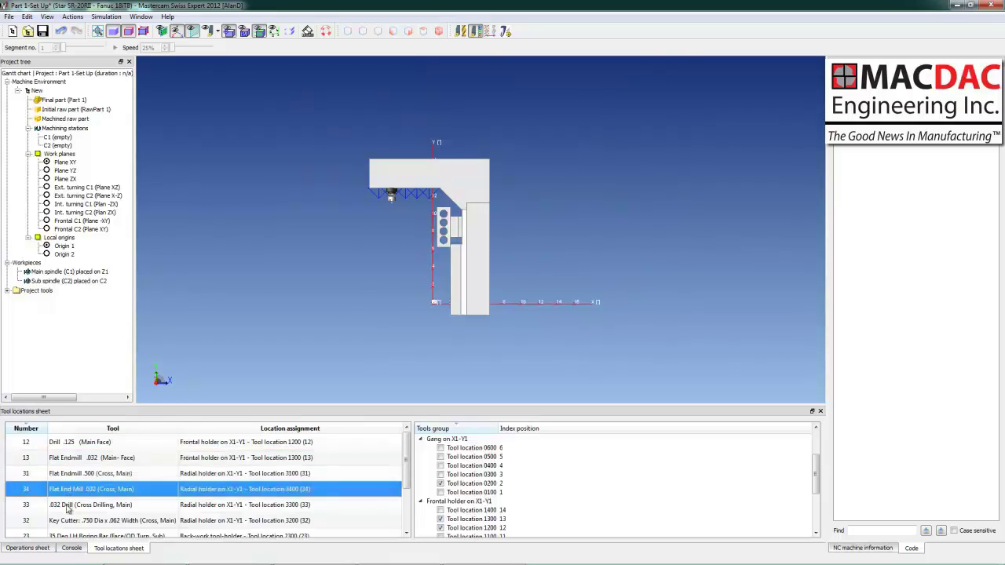
left_click(68, 507)
left_click(69, 521)
- Start a new operation for the final part with Face turning as the operation type
left_click(357, 301)
scroll(397, 247, "up", 6)
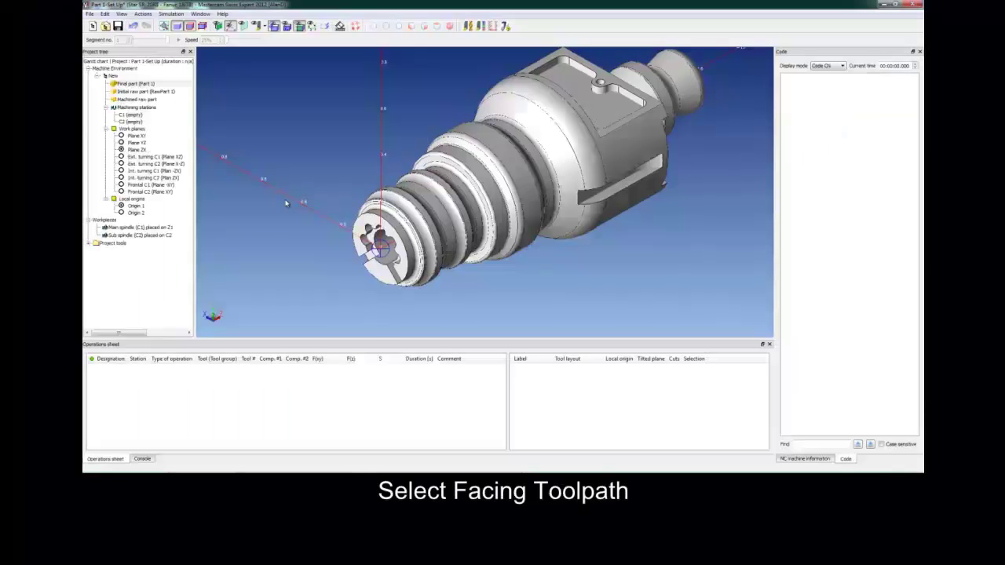
right_click(232, 399)
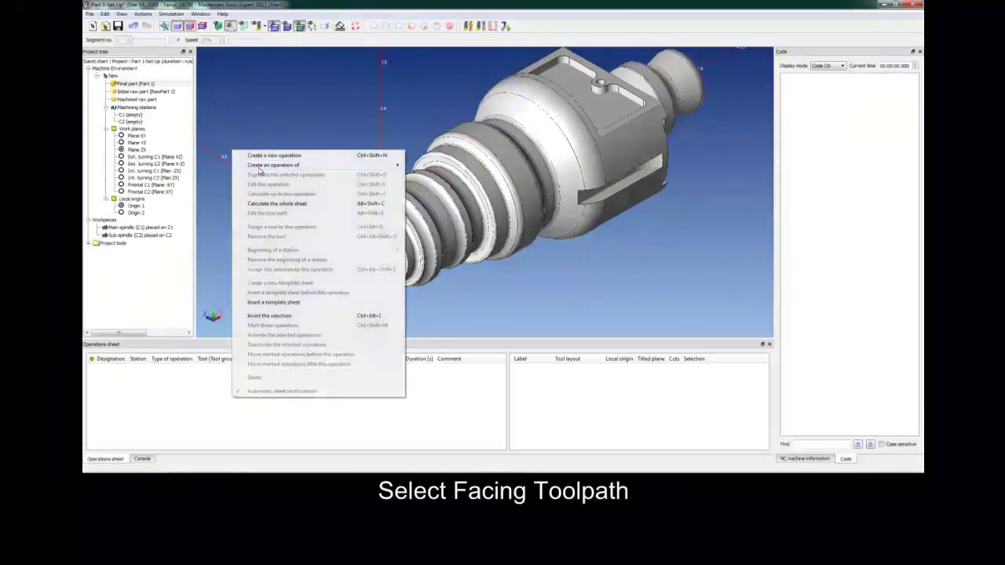
left_click(267, 155)
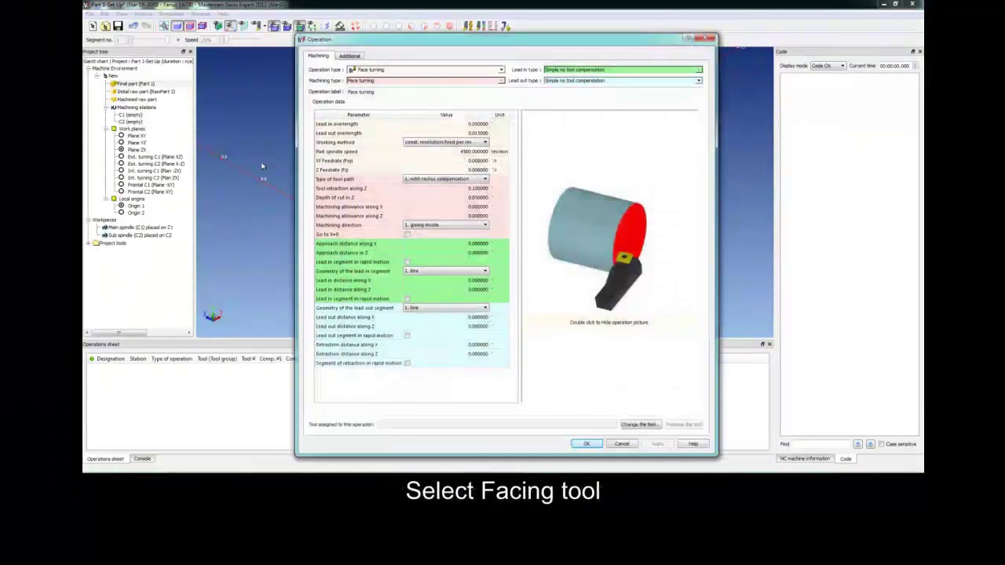
left_click(501, 70)
left_click(370, 78)
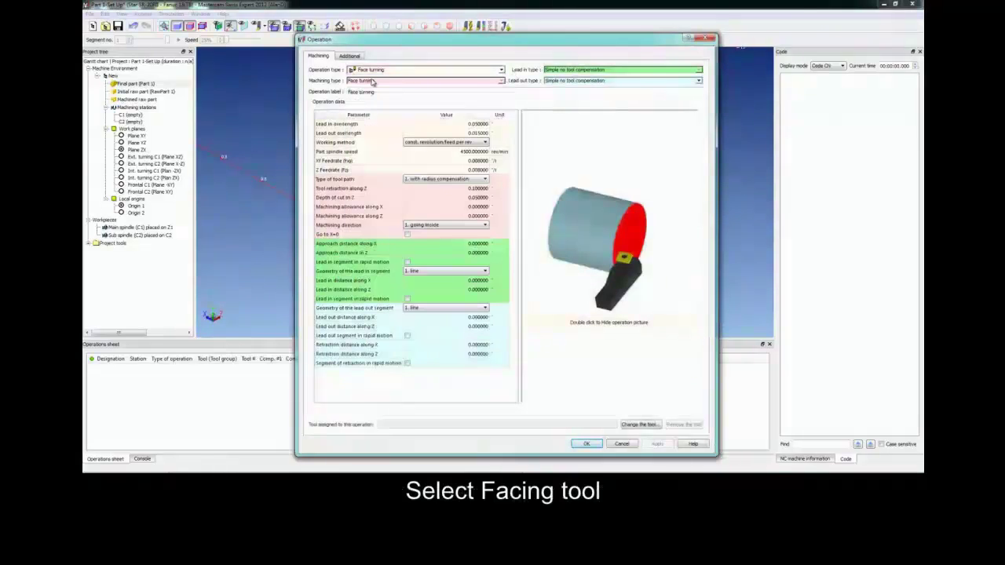
- Assign the 55 Deg RH .008R facing tool's DCGT-070202 insert to the face turning operation and accept the operation
left_click(637, 424)
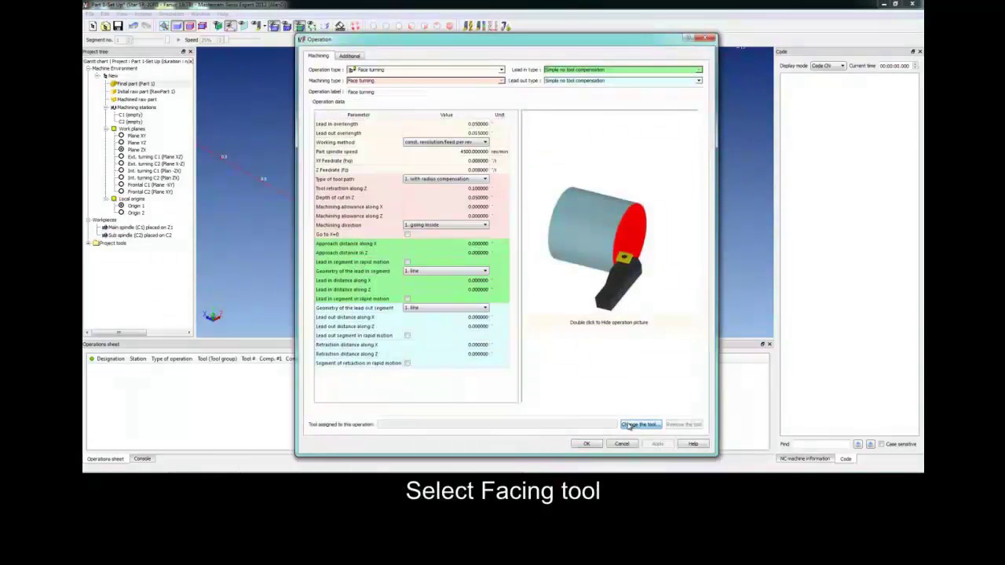
left_click(163, 73)
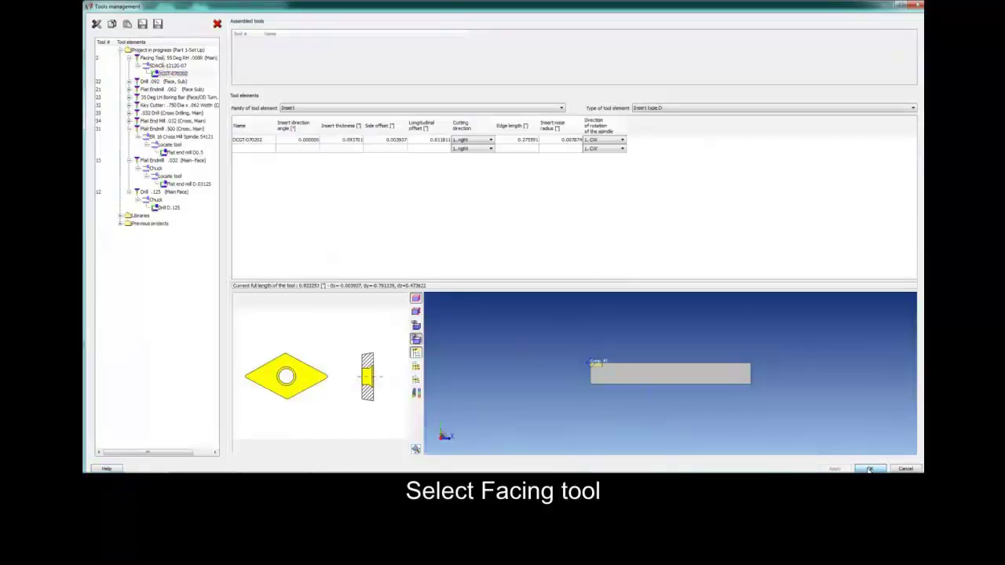
left_click(868, 468)
left_click(584, 445)
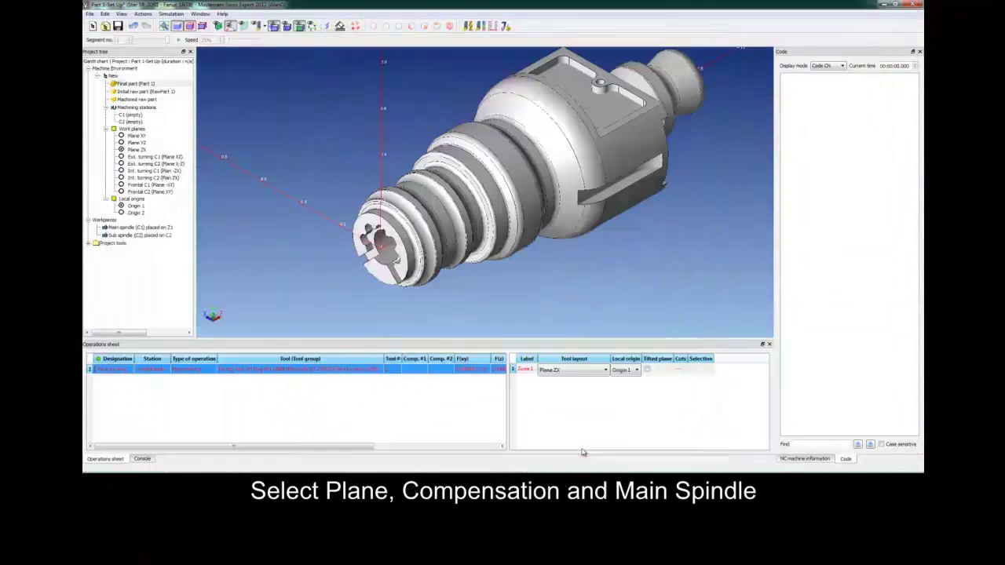
- Set the face turning tool layout to Ext. turning C1 (Plane XZ) and Comp. #1 to 2
left_click(570, 372)
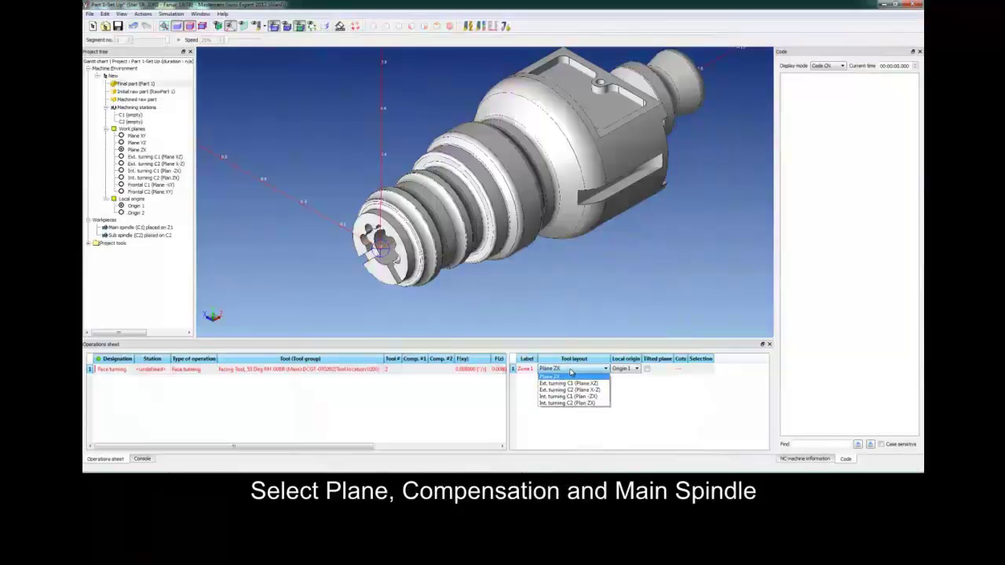
left_click(569, 386)
left_click(412, 369)
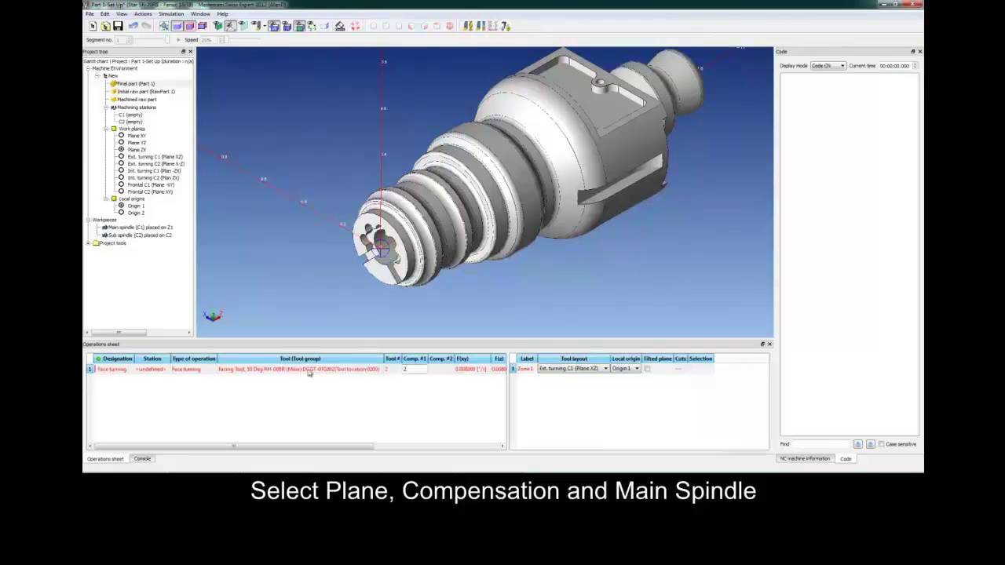
- Make the face turning operation the beginning of the main spindle station C1
left_click(161, 371)
right_click(158, 371)
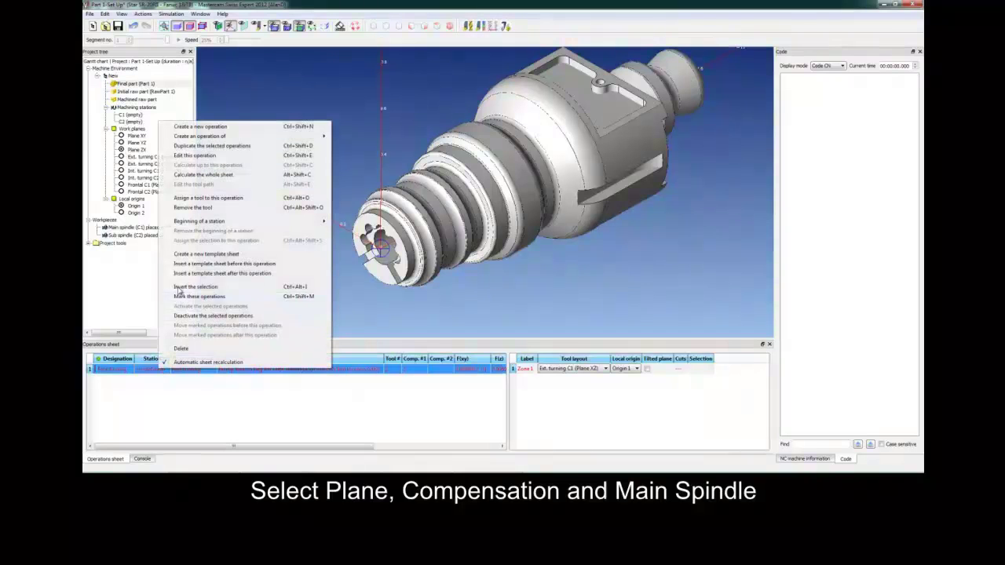
left_click(353, 224)
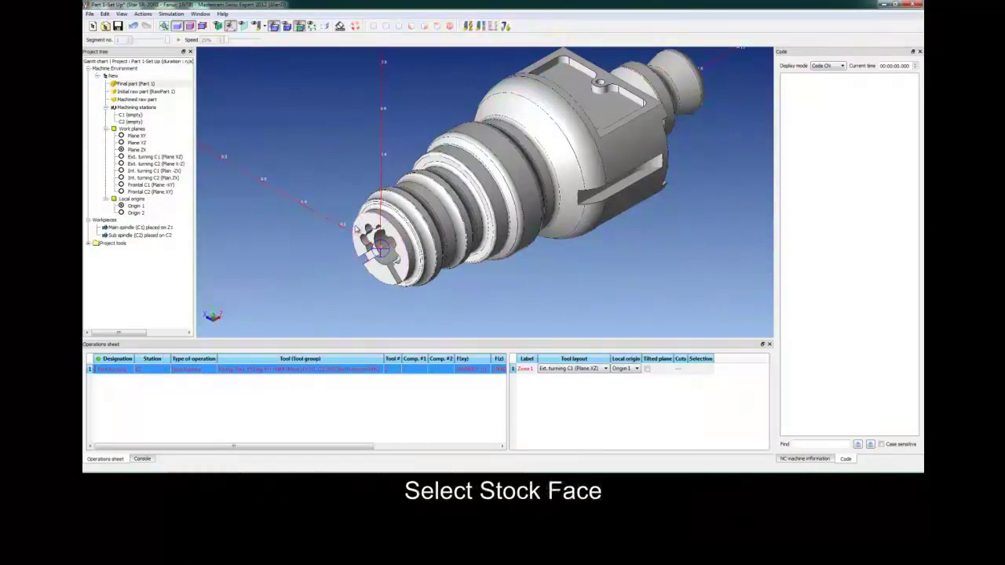
- Assign the front face of the initial raw part to the face turning zone and backplot the operation
left_click(142, 92)
left_click(377, 235)
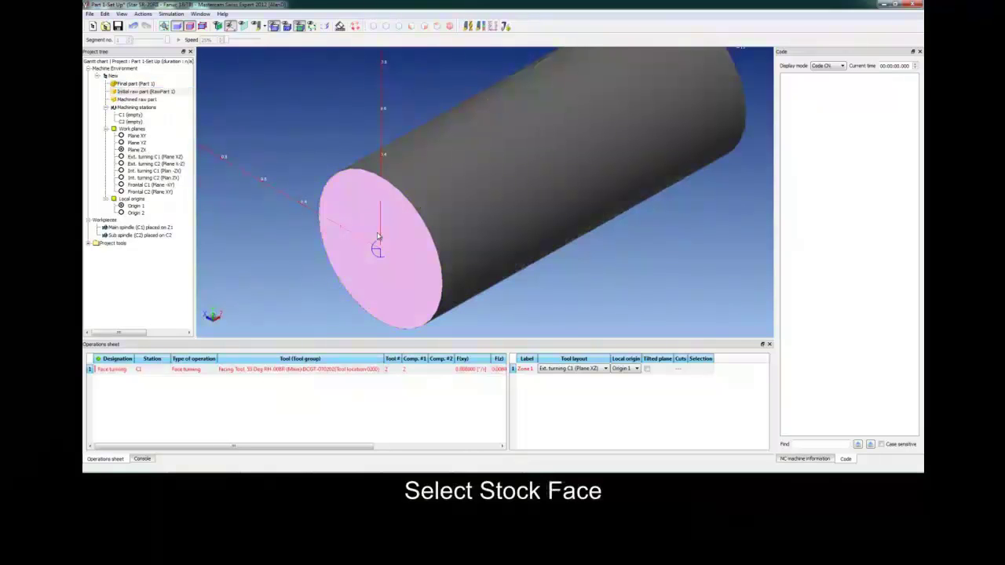
right_click(526, 369)
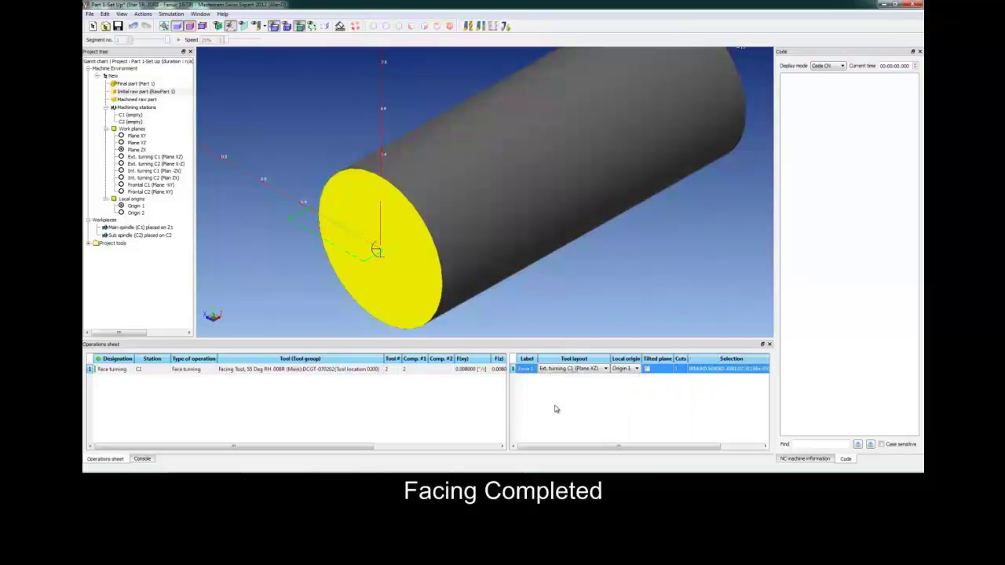
left_click(258, 26)
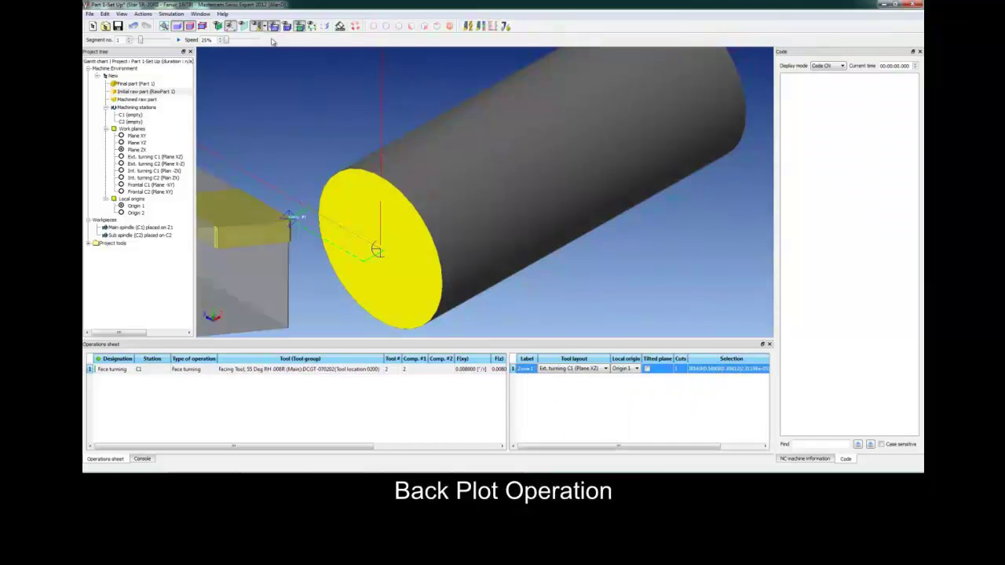
left_click(129, 39)
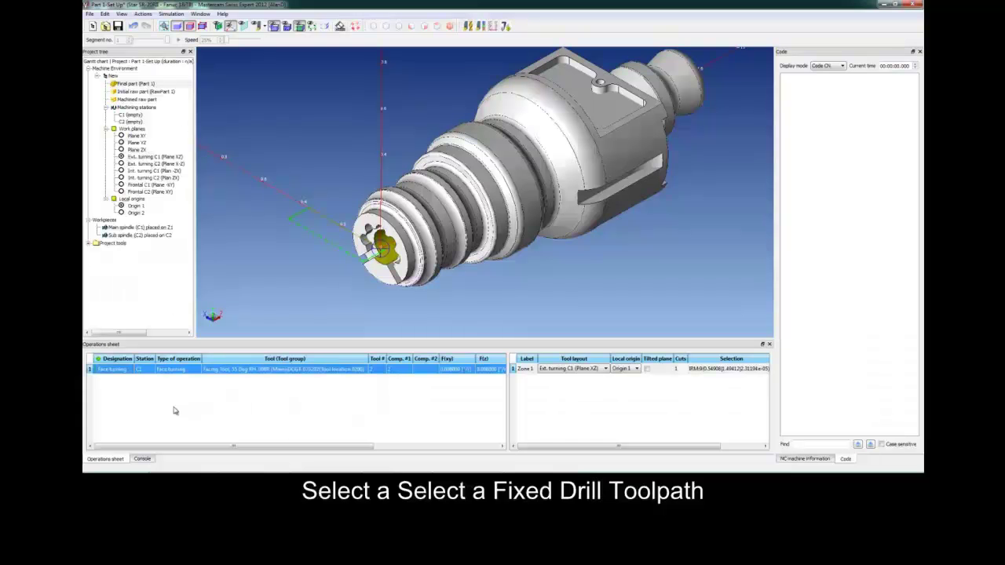
- Start a new operation for the final part with Drilling - Fixed tool as the operation type
right_click(175, 409)
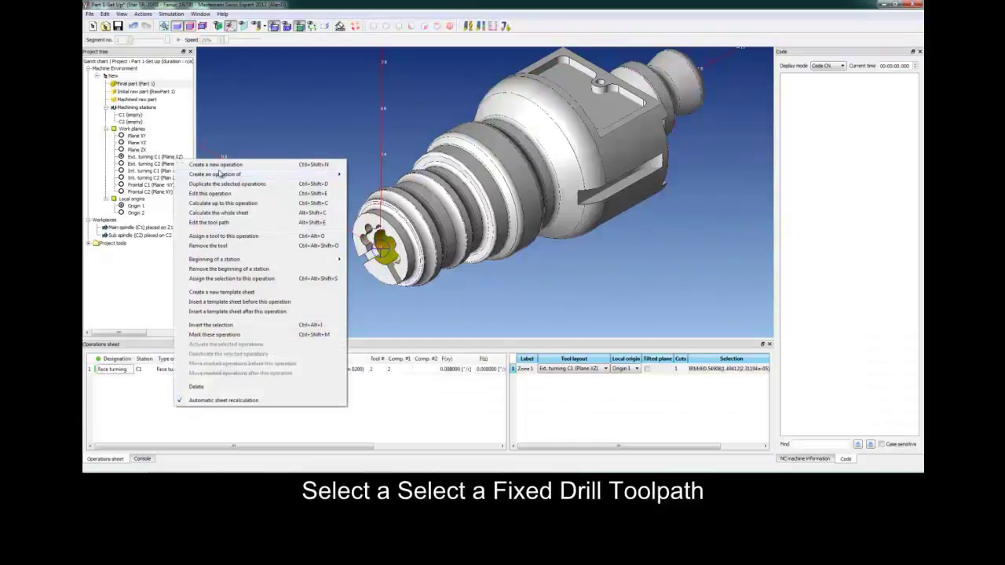
left_click(220, 166)
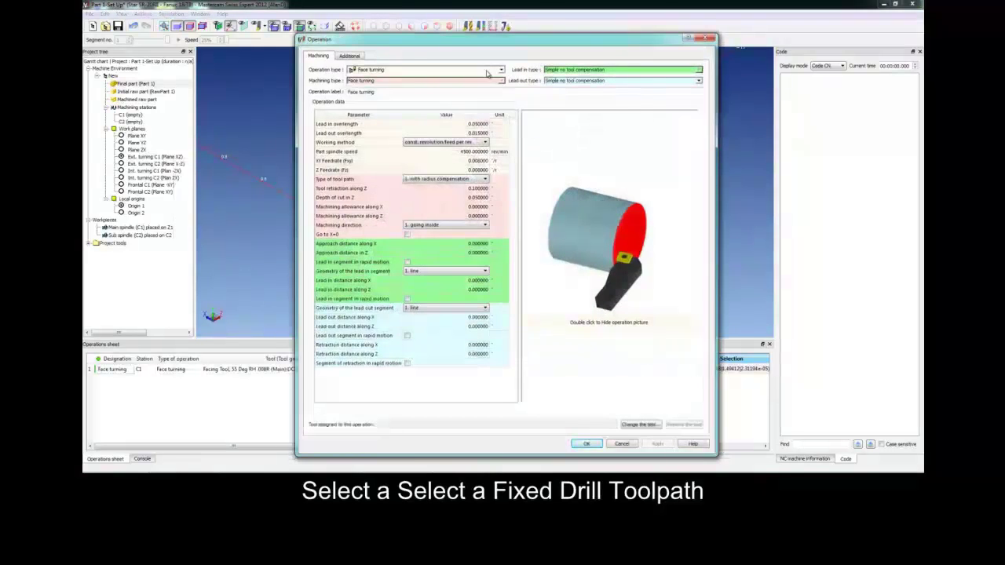
left_click(488, 73)
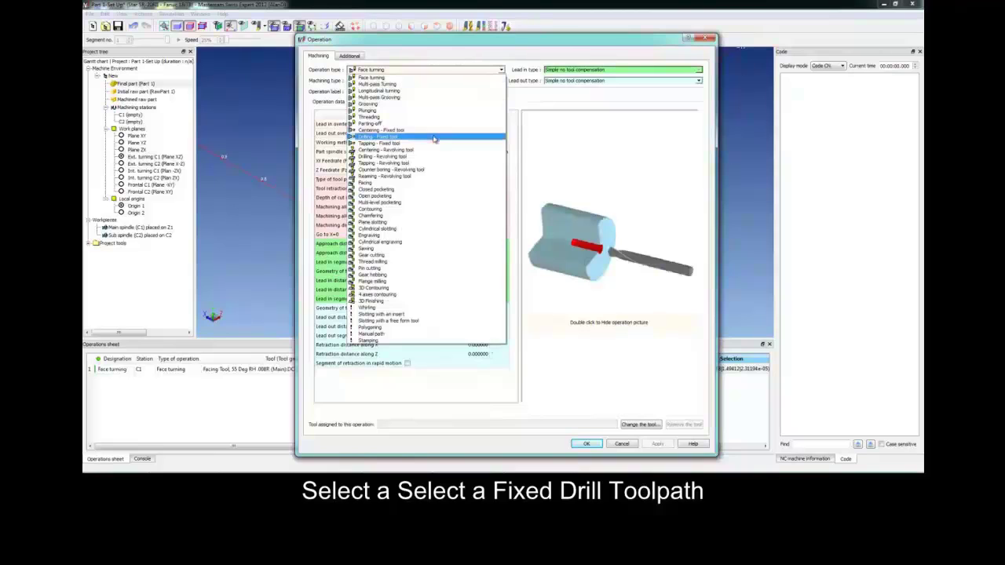
left_click(434, 139)
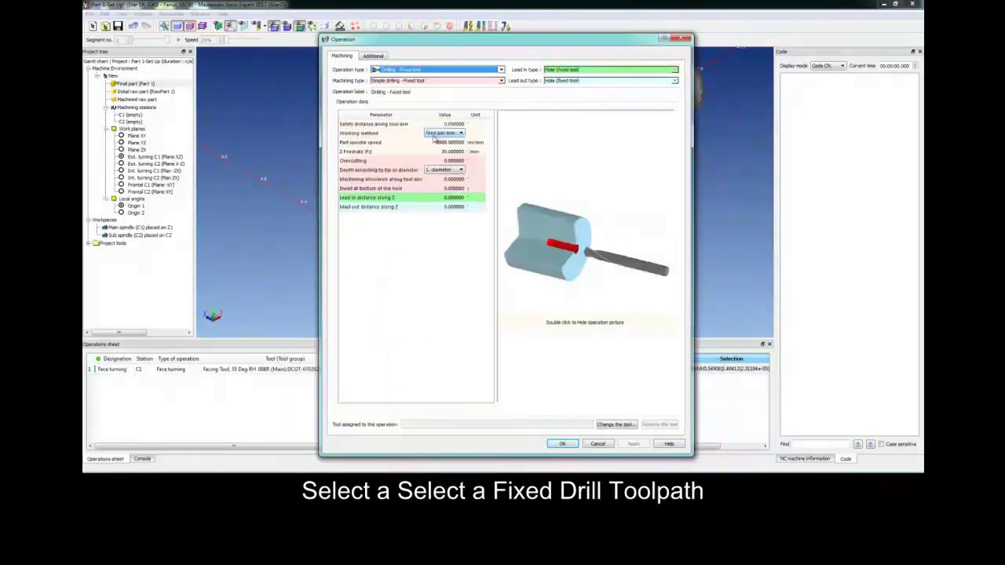
- Assign Drill D.125 from the Drill .125 (Main Face) tool to the fixed drilling operation and accept the operation
left_click(615, 423)
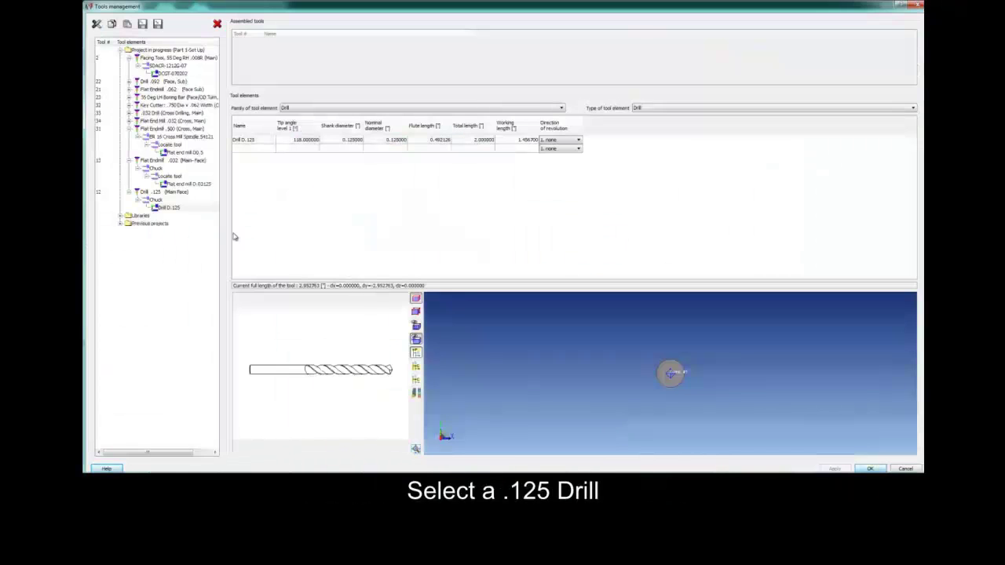
left_click(179, 208)
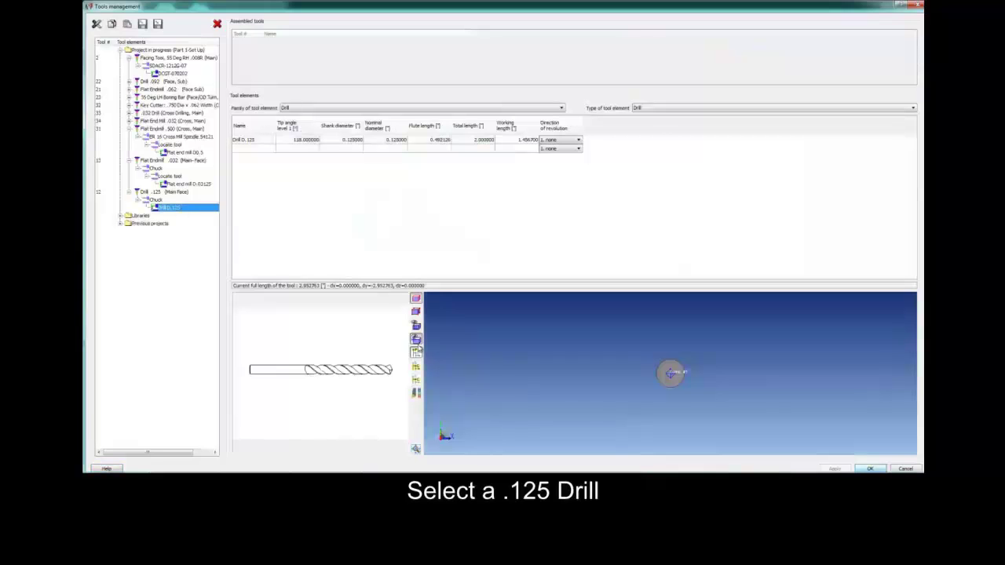
left_click_drag(607, 394, 552, 360)
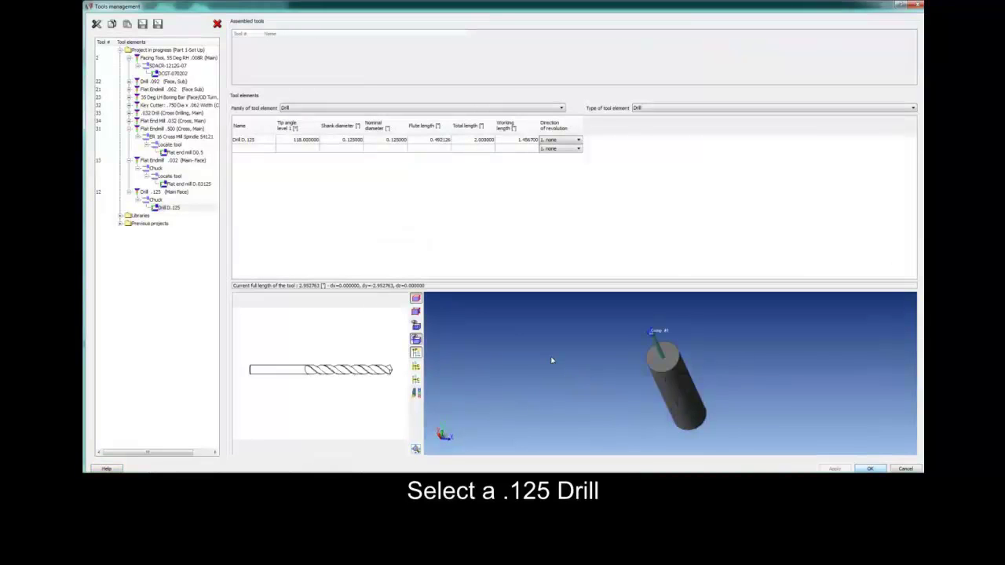
left_click(869, 468)
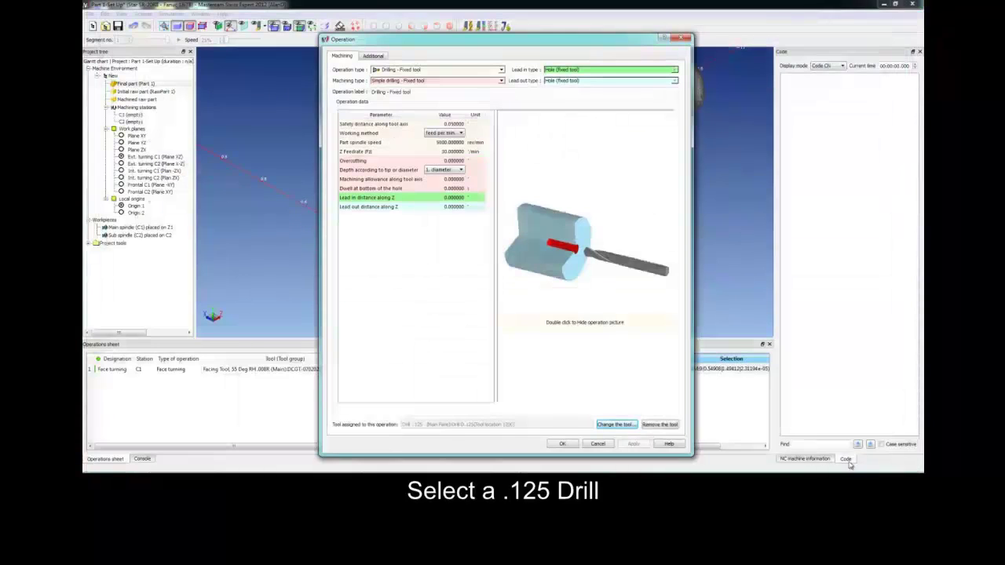
left_click(562, 444)
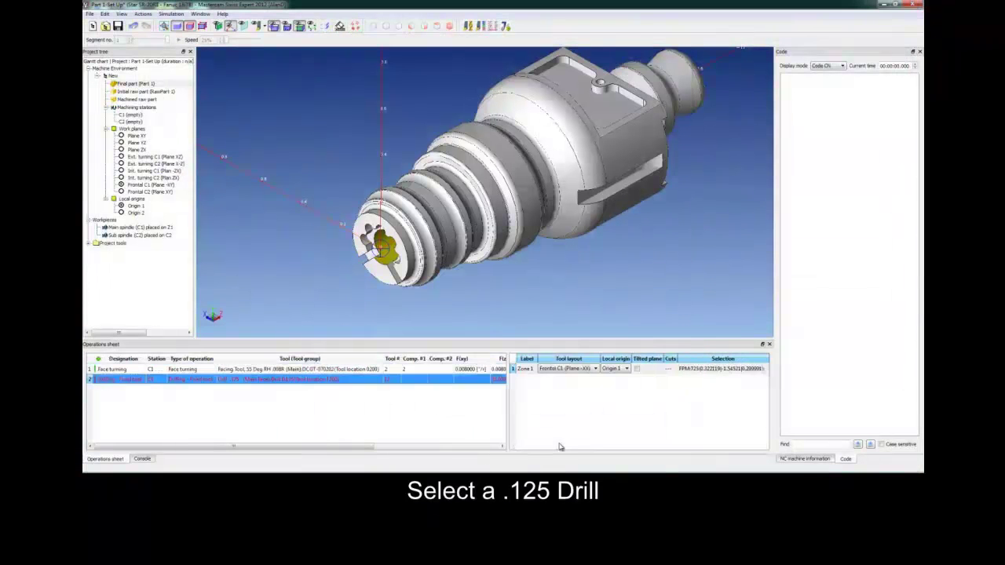
- Set the drilling operation's tool layout to Frontal C1 (Plane -XY) and Comp. #1 to 12
left_click(575, 371)
left_click(423, 380)
left_click(423, 380)
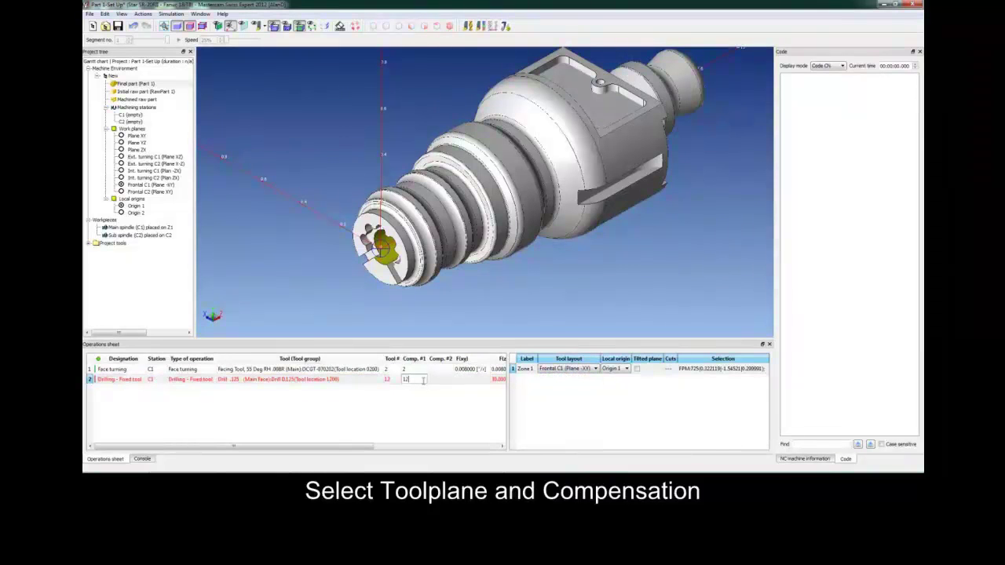
- Assign the selected hole in the part's front face to the drilling zone and backplot the operation
right_click(526, 369)
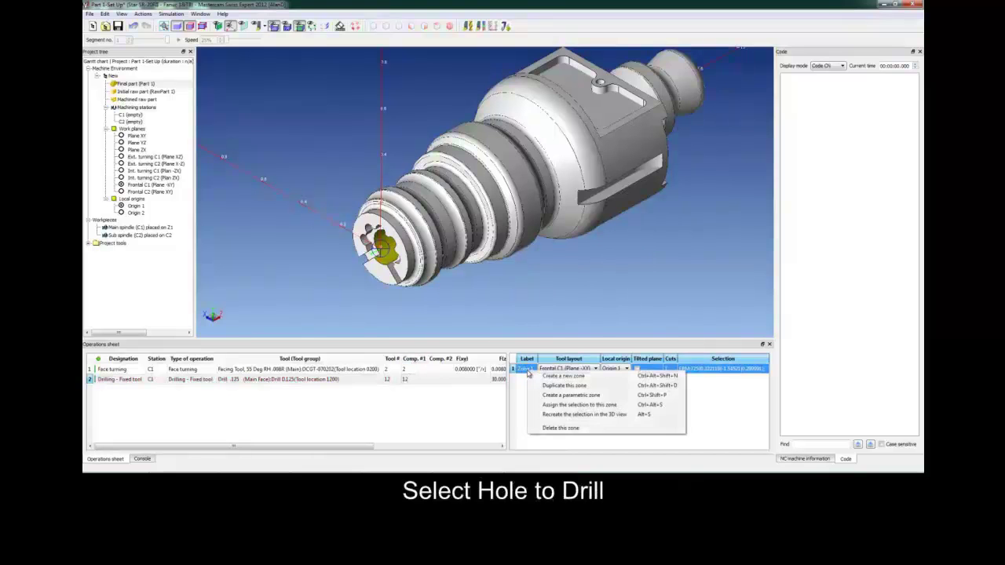
left_click(552, 405)
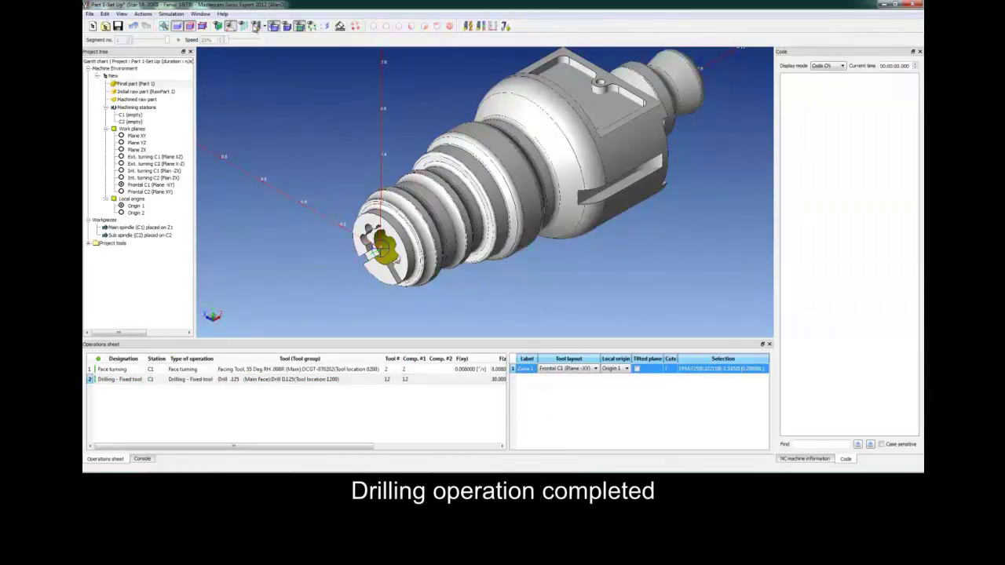
left_click(267, 26)
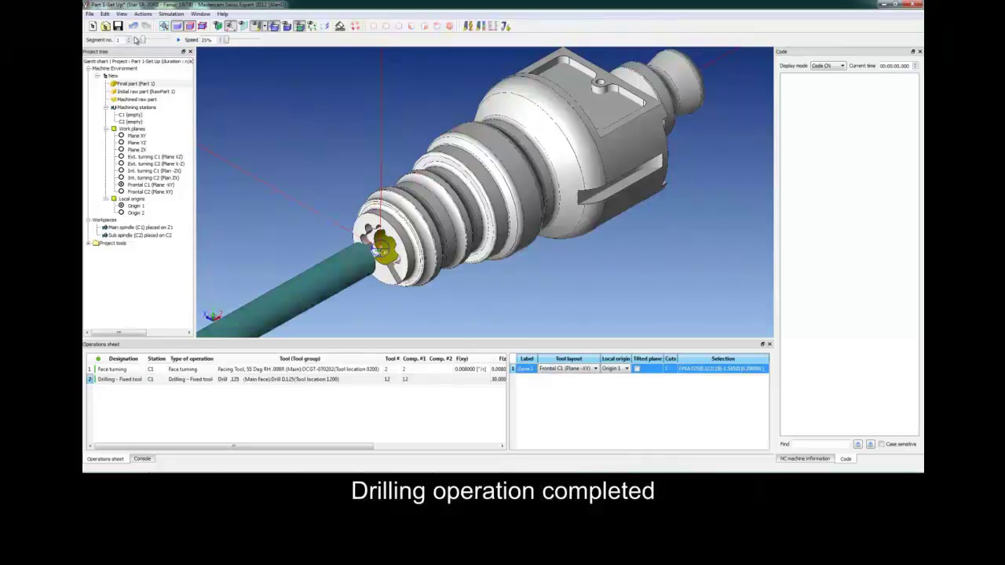
left_click_drag(143, 42, 172, 43)
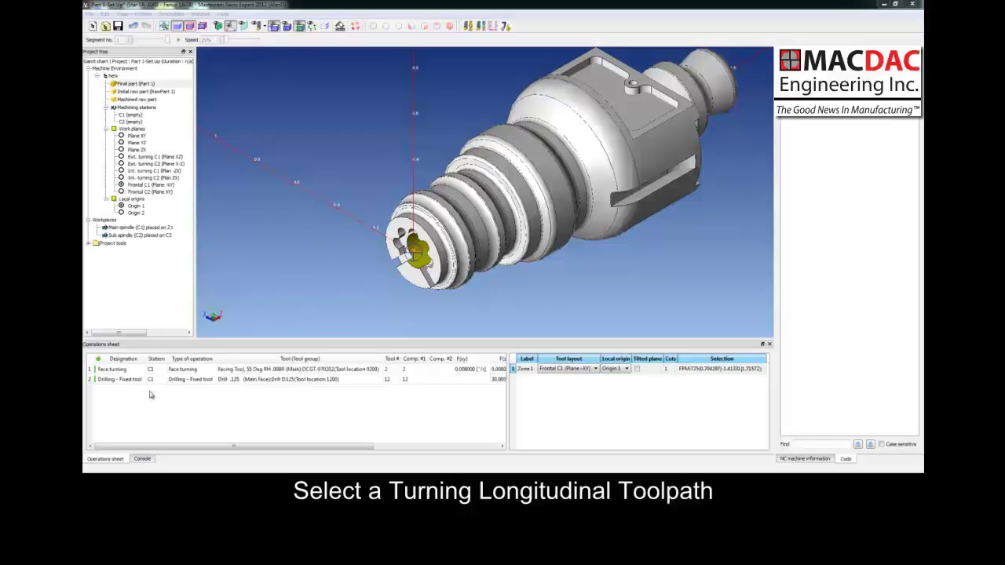
- Start a new operation for the final part with Longitudinal turning as the operation type
right_click(151, 394)
left_click(192, 149)
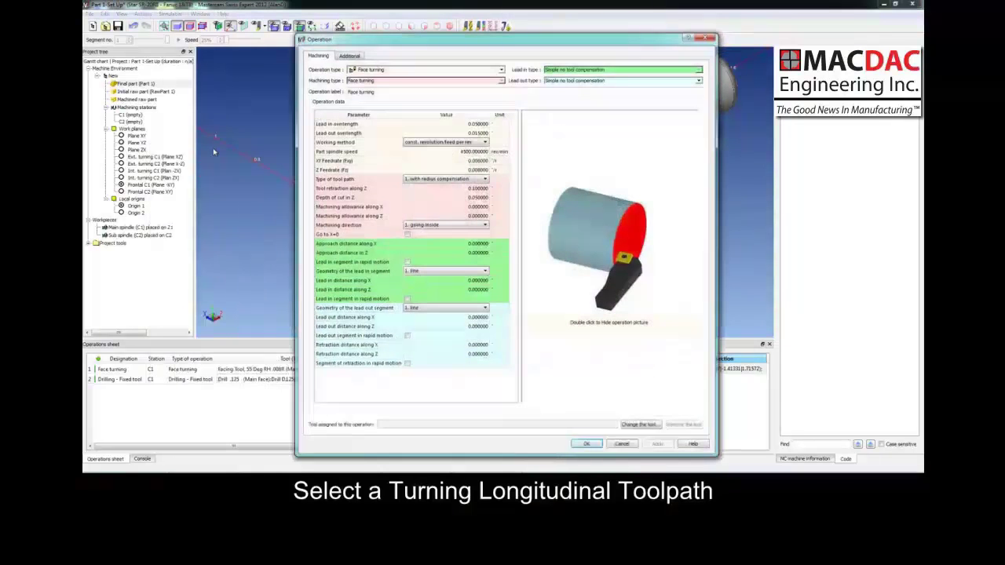
left_click(386, 70)
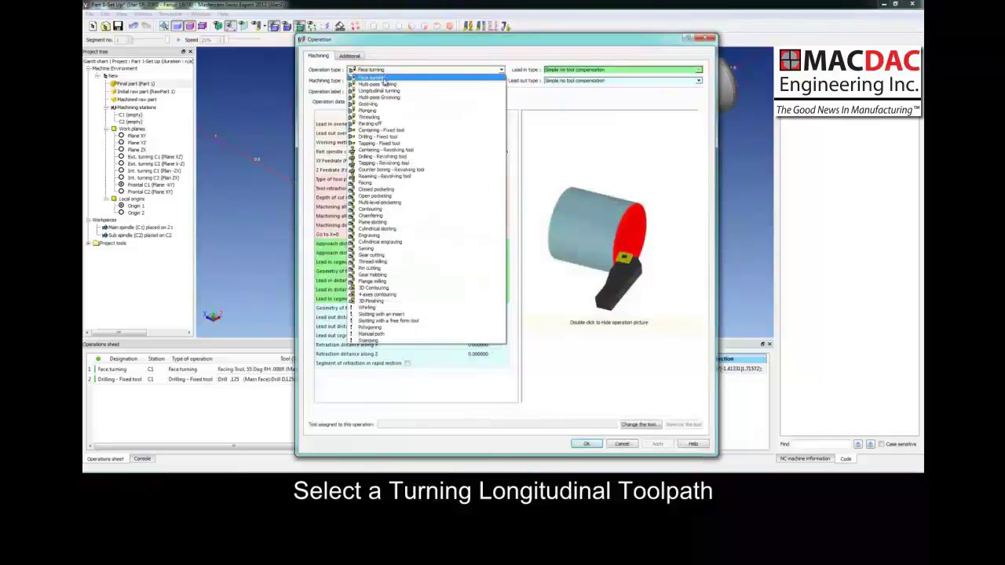
left_click(382, 91)
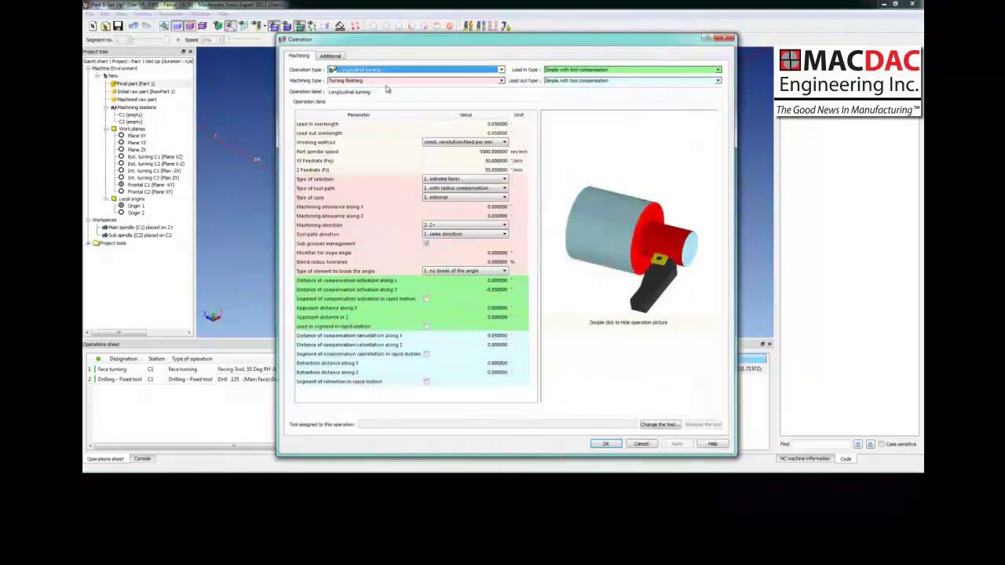
- Assign the 55 Deg RH .008R facing tool's DCGT-070202 insert to the longitudinal turning operation and accept the operation
left_click(658, 425)
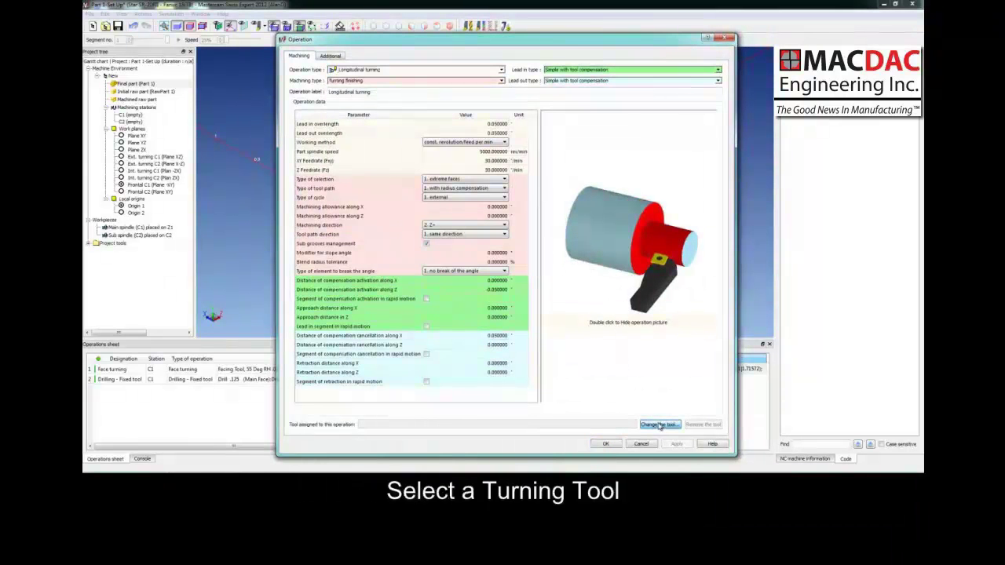
left_click(175, 74)
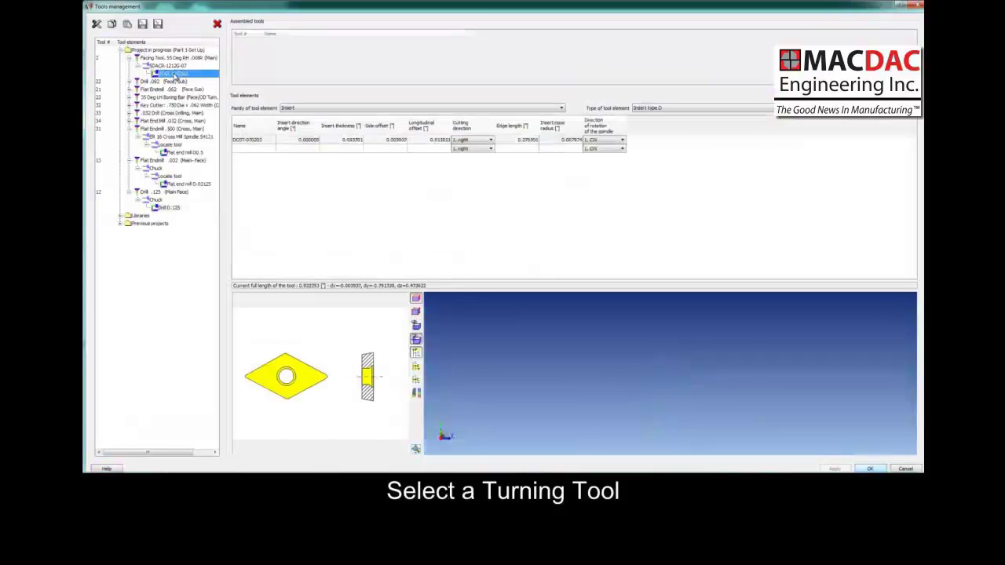
left_click(870, 468)
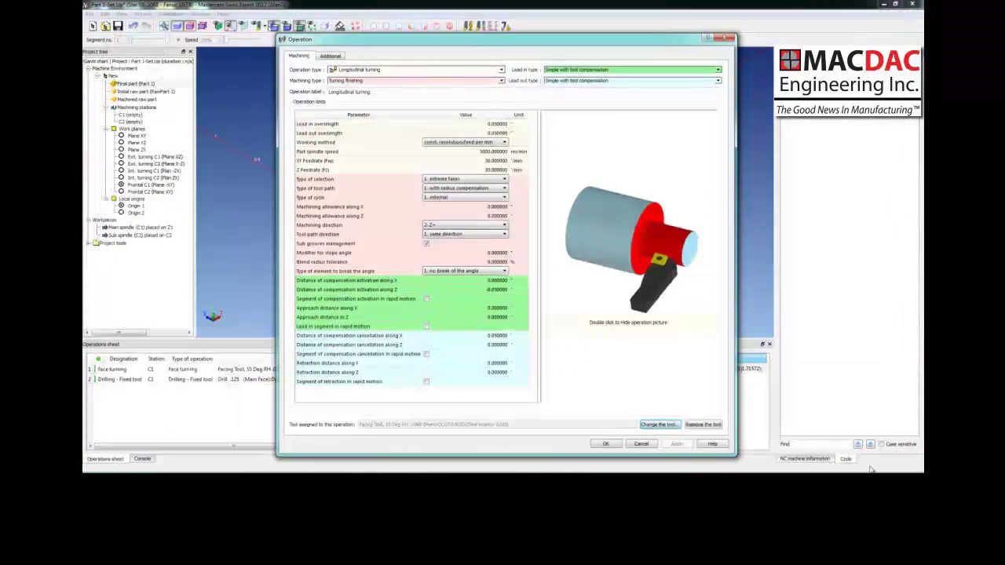
left_click(599, 443)
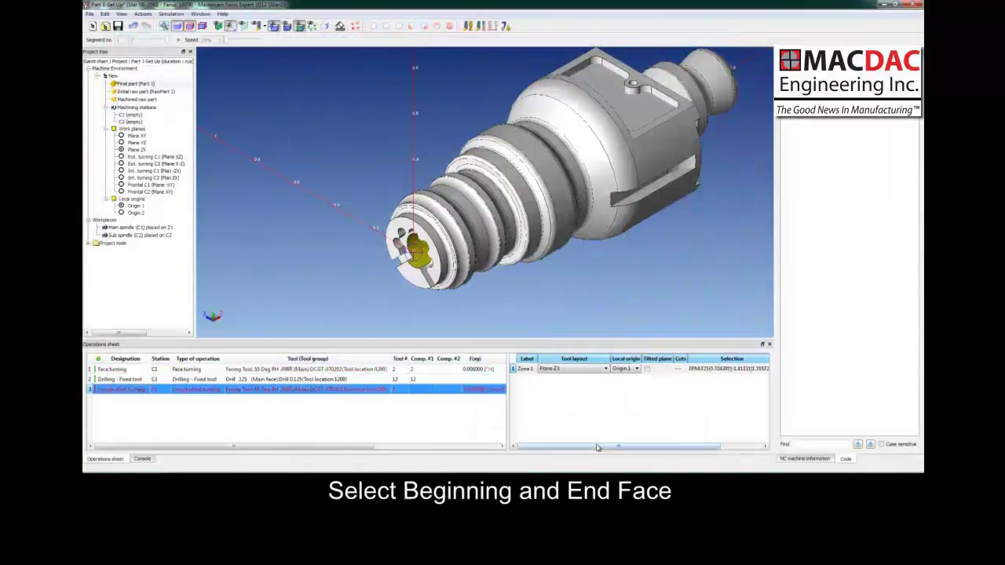
- Select the front and rear cylindrical bands as turning limits, with tool layout Ext. turning C1 (Plane XZ) and Comp. #1 set to 2
left_click(431, 235)
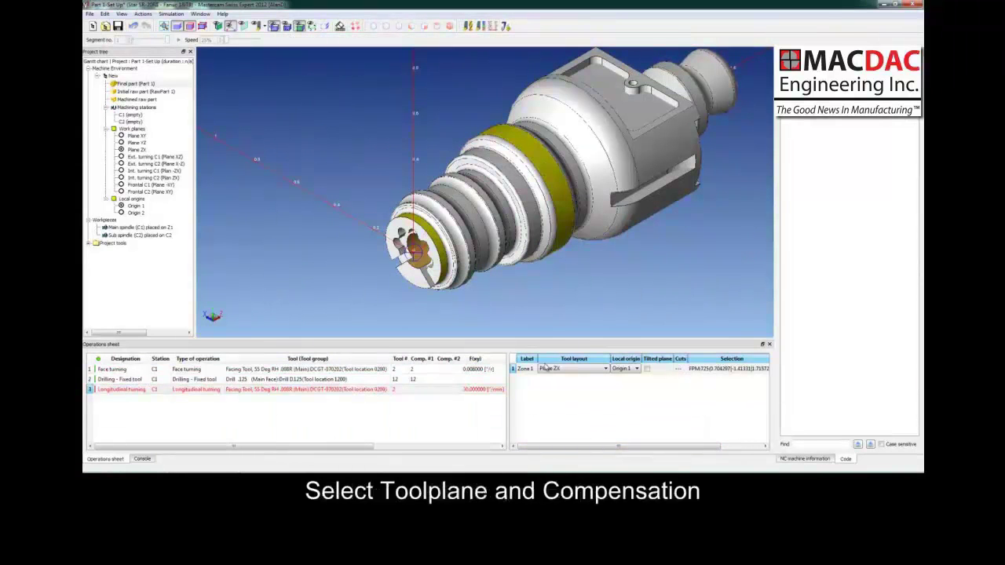
left_click(544, 166)
left_click(605, 368)
left_click(565, 383)
left_click(415, 389)
- Assign the selected beginning and end faces to Zone 1 of the longitudinal turning operation
left_click(536, 369)
right_click(545, 382)
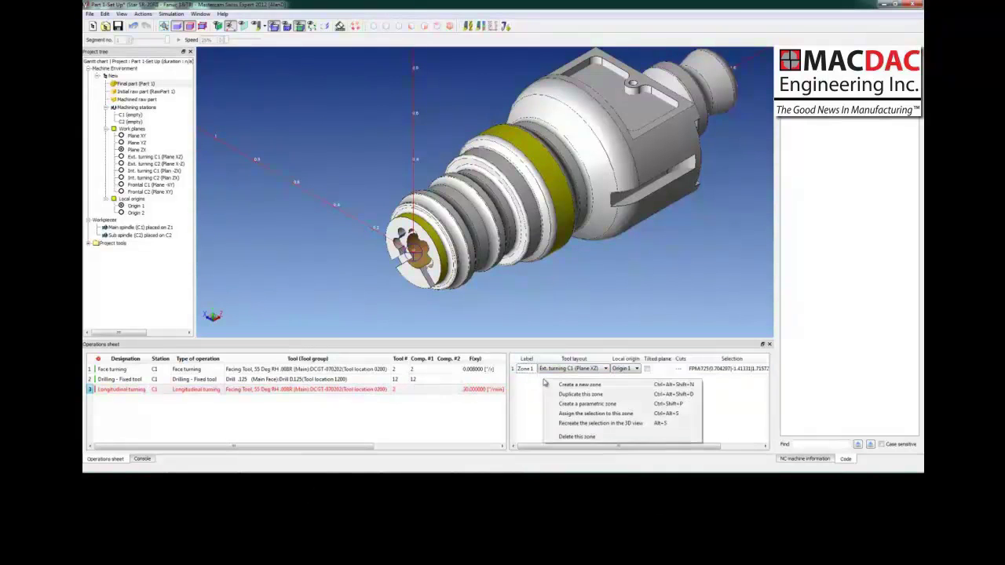
left_click(566, 413)
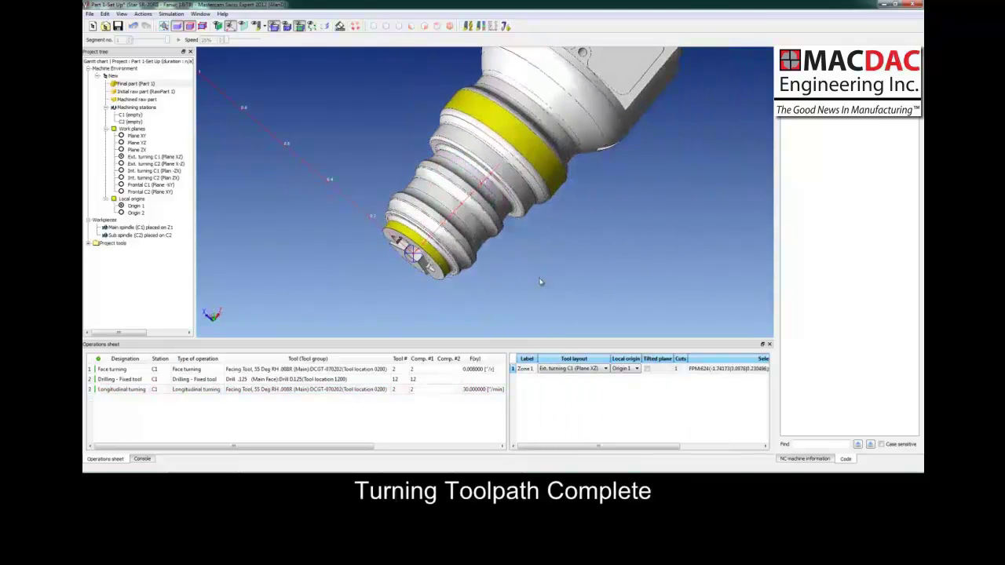
left_click(300, 390)
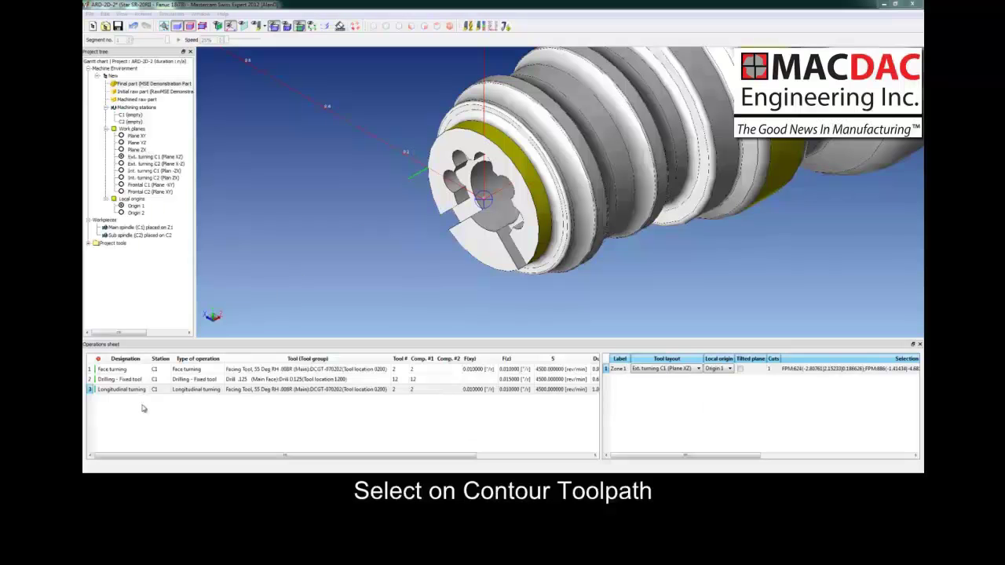
- Start a new operation for the final part with Contouring as the operation type
right_click(134, 410)
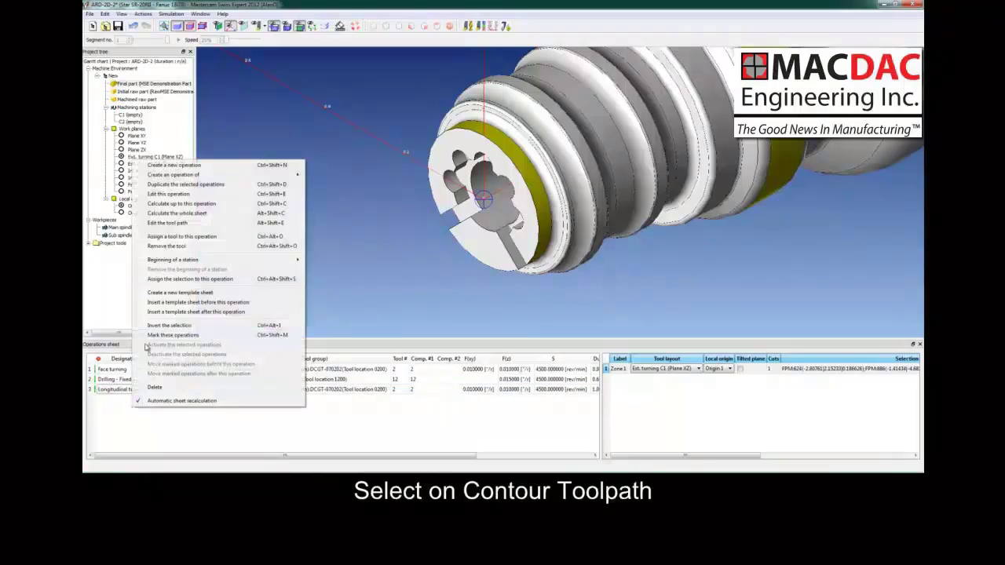
left_click(205, 166)
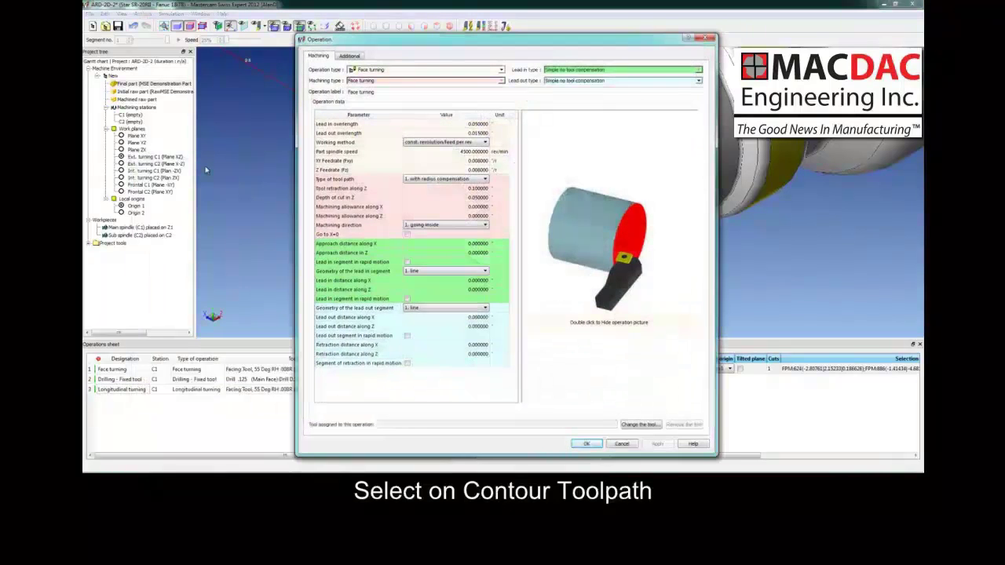
left_click(424, 70)
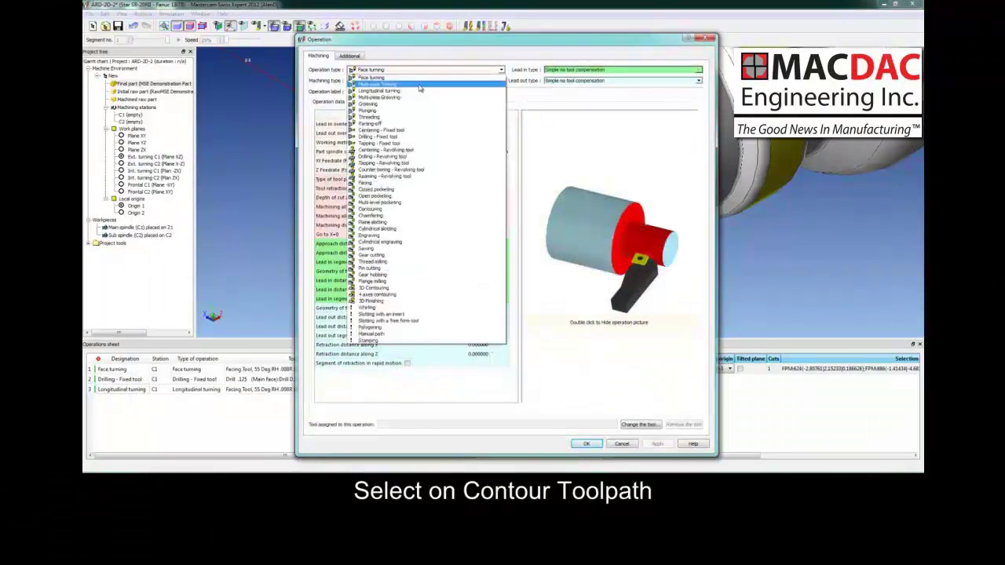
left_click(390, 210)
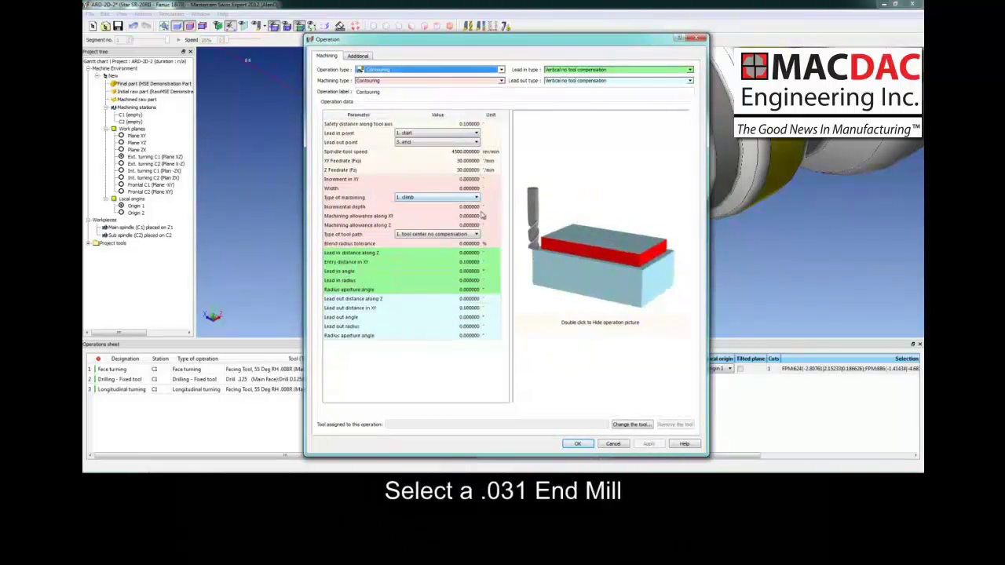
- Assign the Flat End Mill .032 (Cross, Main) tool's flat end mill D0.031 to the contouring operation and accept the operation
left_click(626, 425)
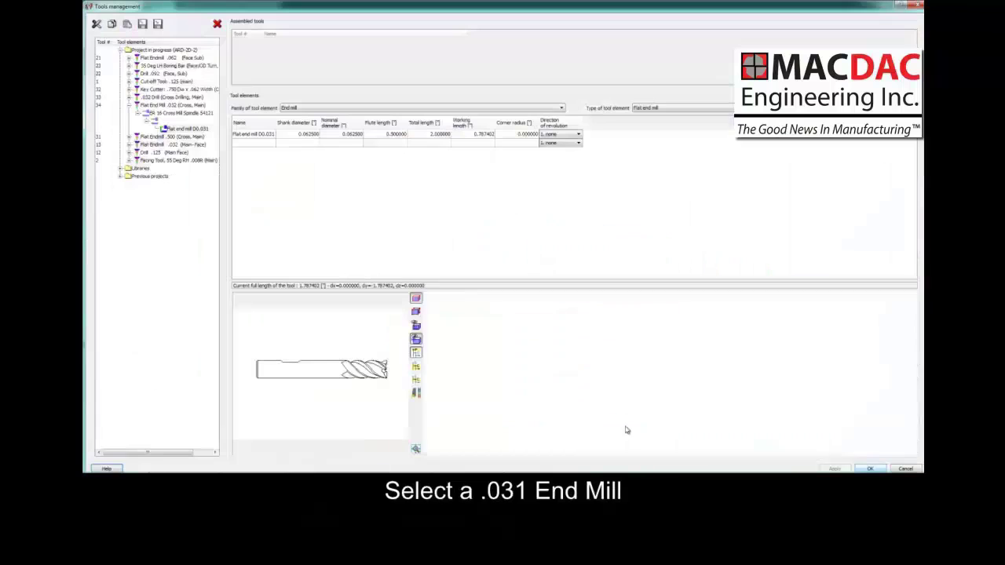
left_click(186, 129)
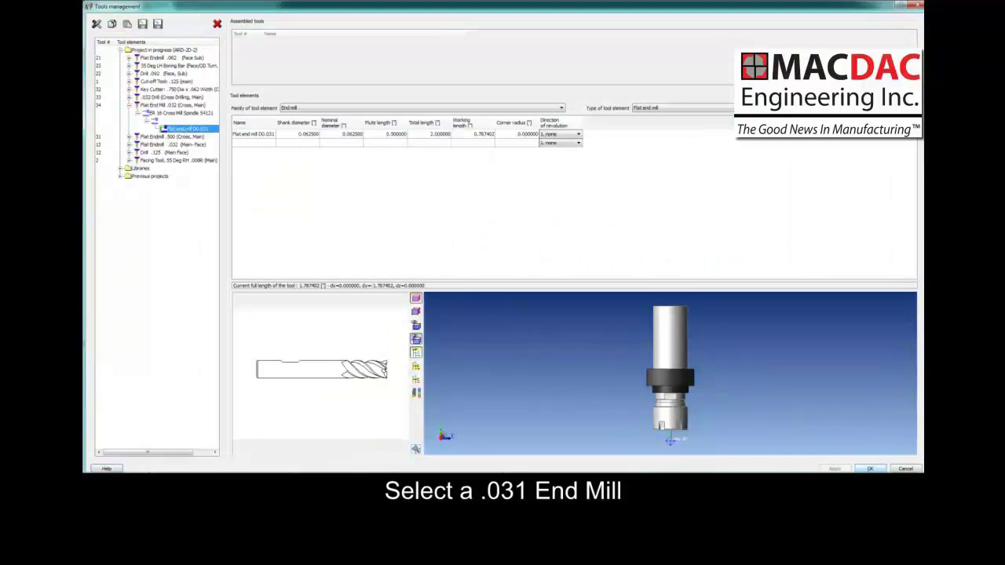
left_click(869, 468)
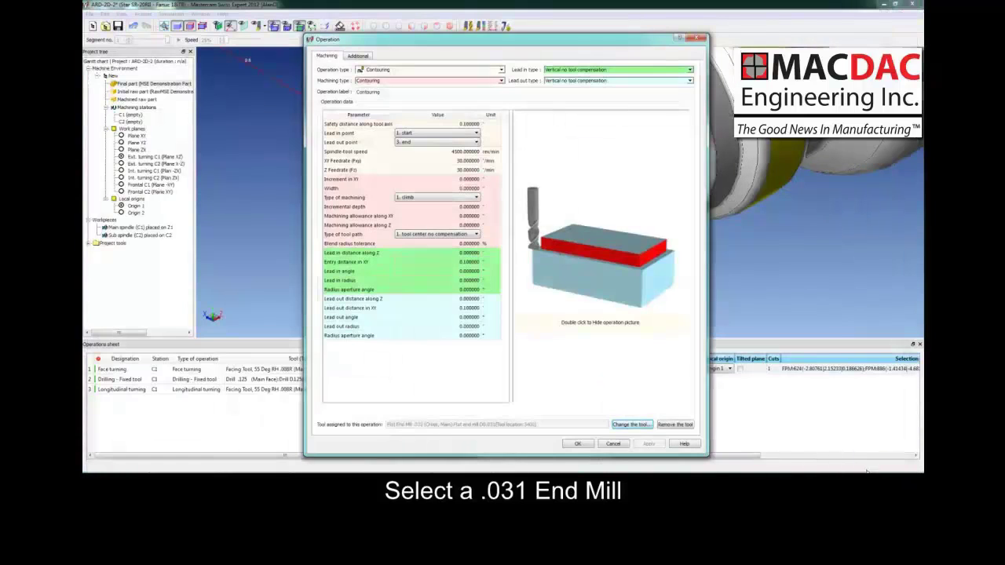
left_click(581, 444)
- Select the side faces of the lobed recess and adjoining slots on the part's front end as the faces to mill
middle_click_drag(510, 141, 628, 194)
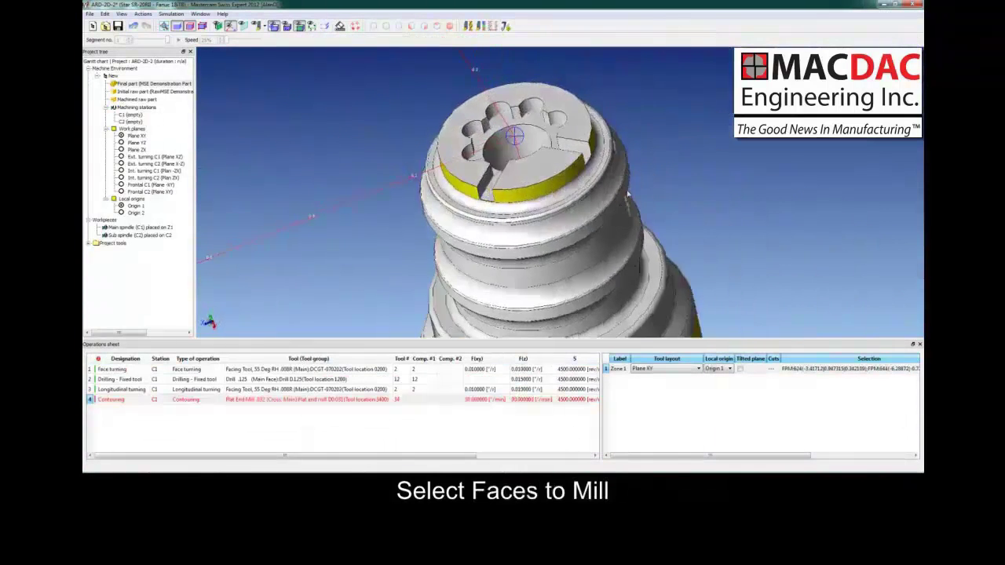
left_click(582, 149)
middle_click_drag(728, 174, 695, 188)
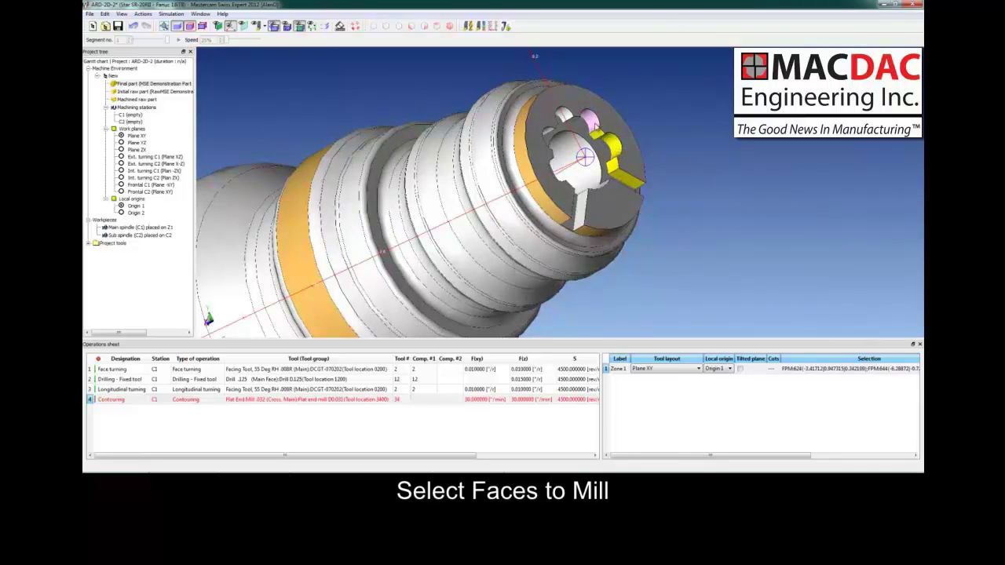
middle_click_drag(714, 180, 554, 117)
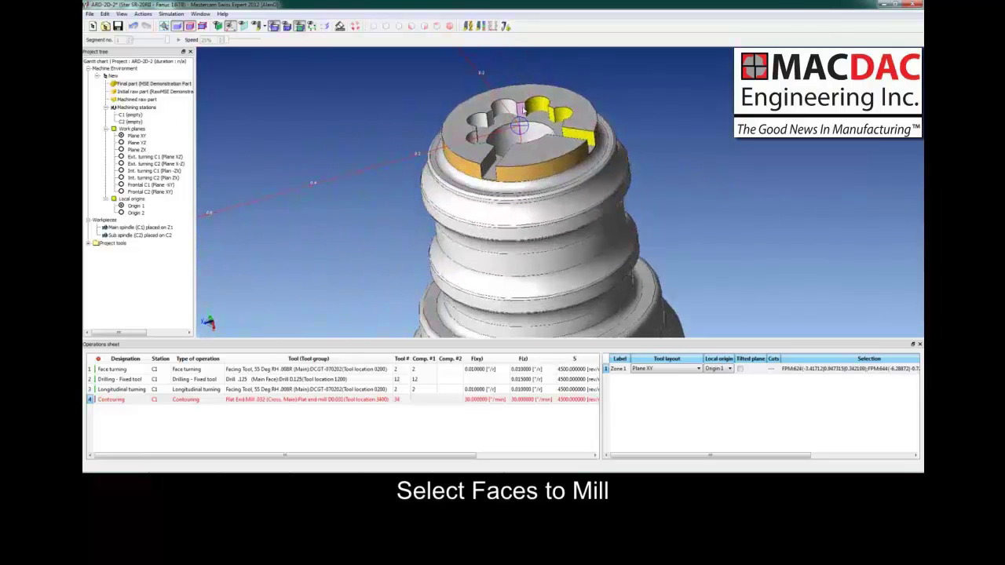
middle_click_drag(518, 126, 488, 142)
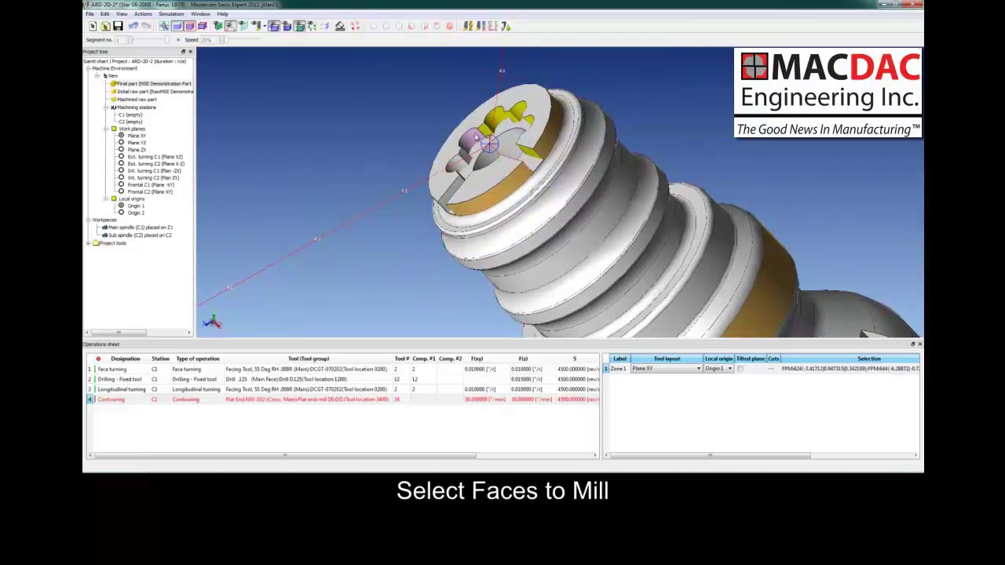
middle_click_drag(466, 158, 543, 146)
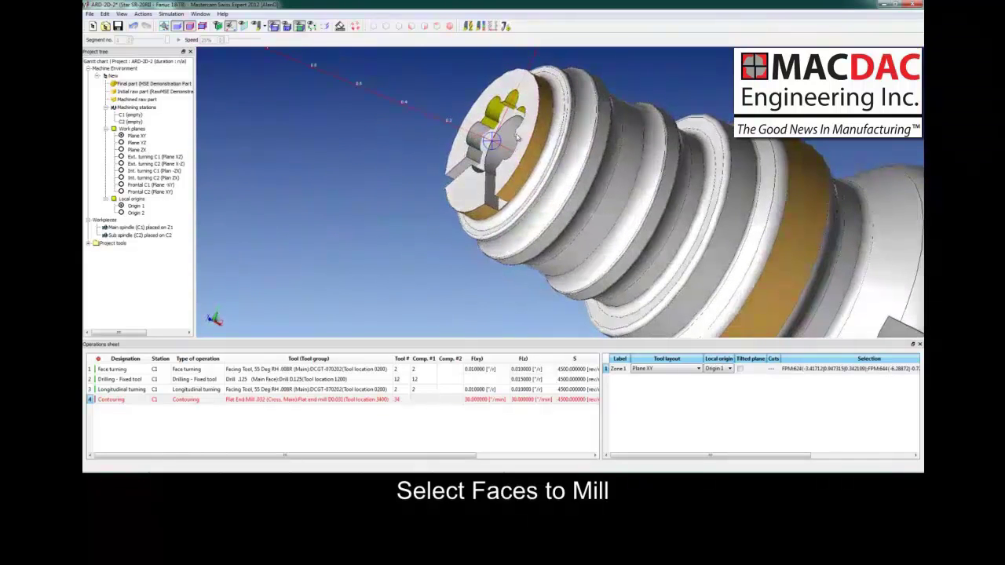
left_click(480, 138)
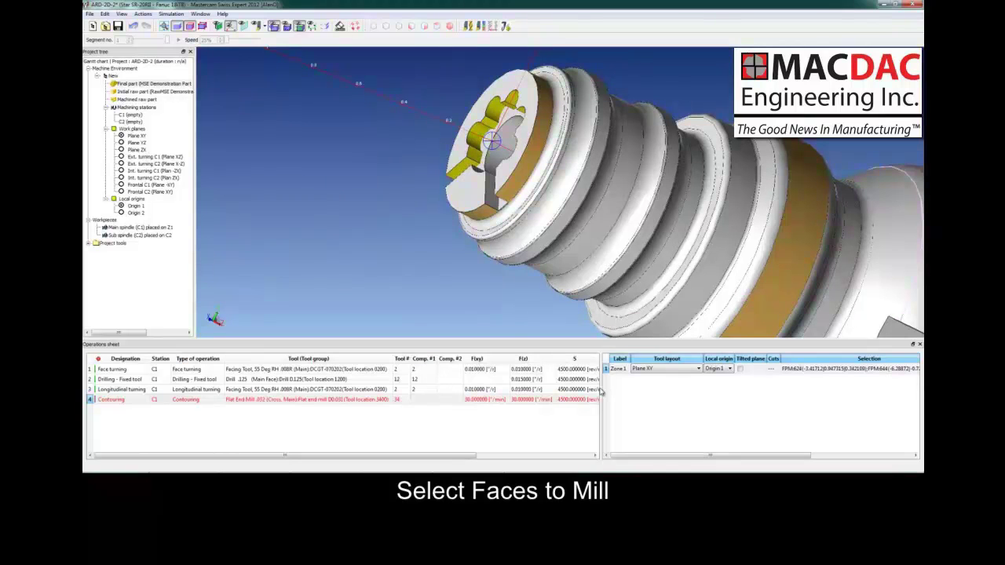
- Give the contouring operation Comp. #1 34 and tool layout Frontal C1 (Plane -XY), and run the tool along its toolpath
left_click(424, 400)
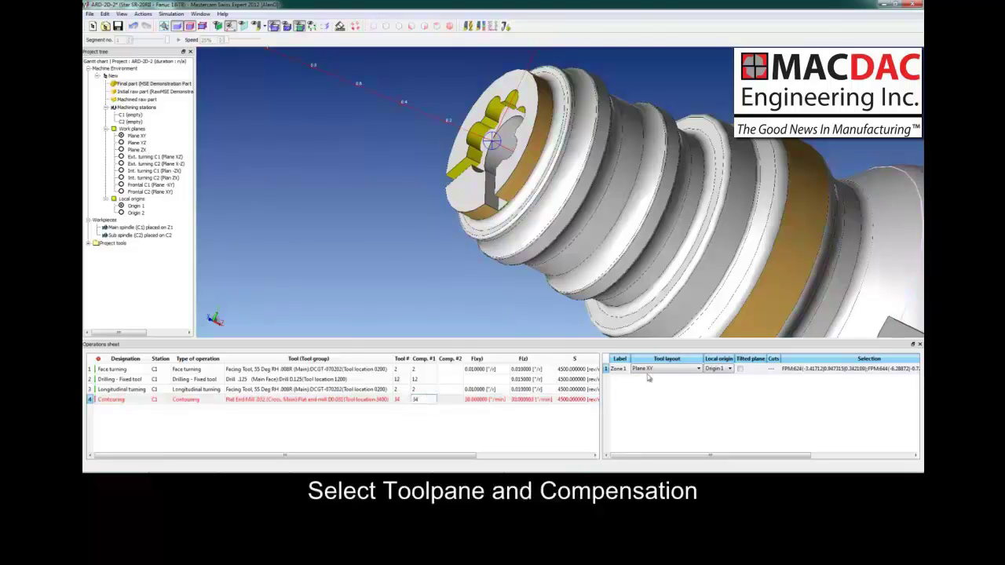
left_click(241, 26)
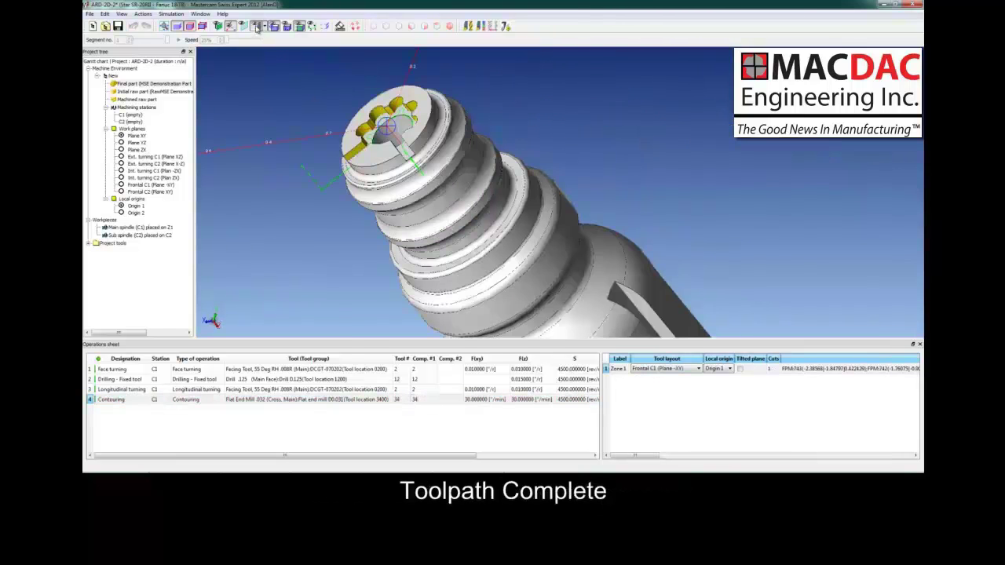
left_click(257, 27)
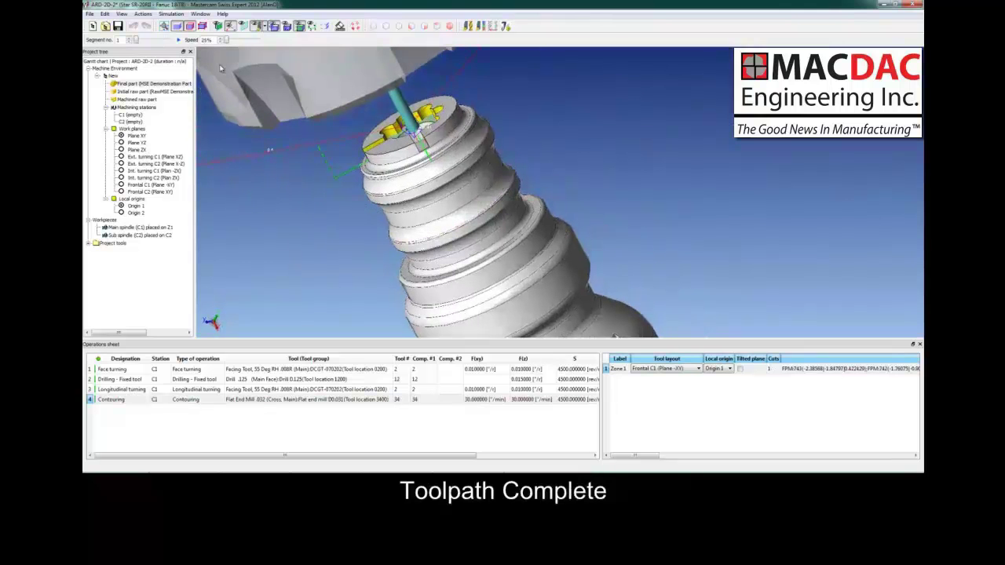
left_click_drag(139, 40, 168, 42)
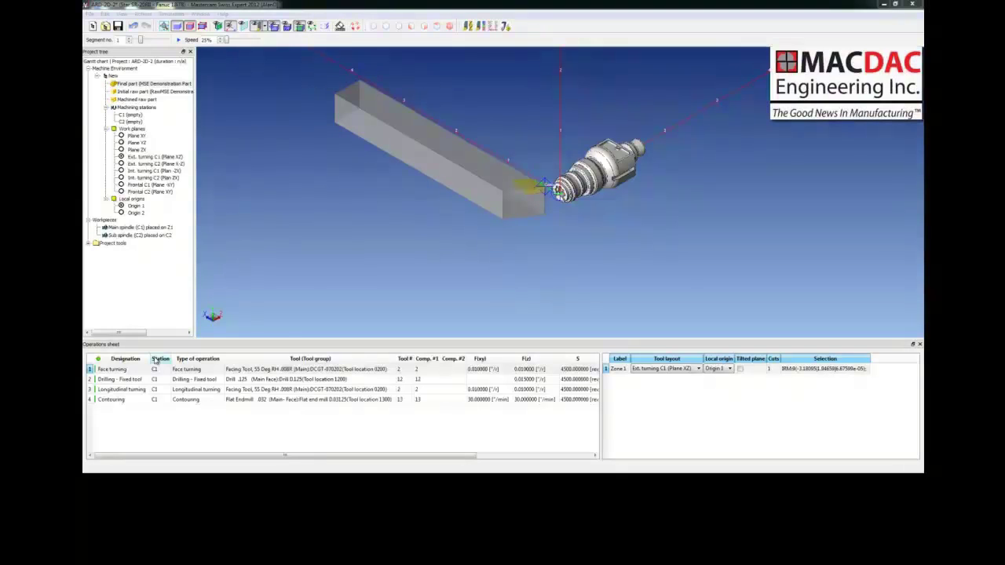
- Create another operation in the operations sheet with Longitudinal turning as the operation type
right_click(117, 424)
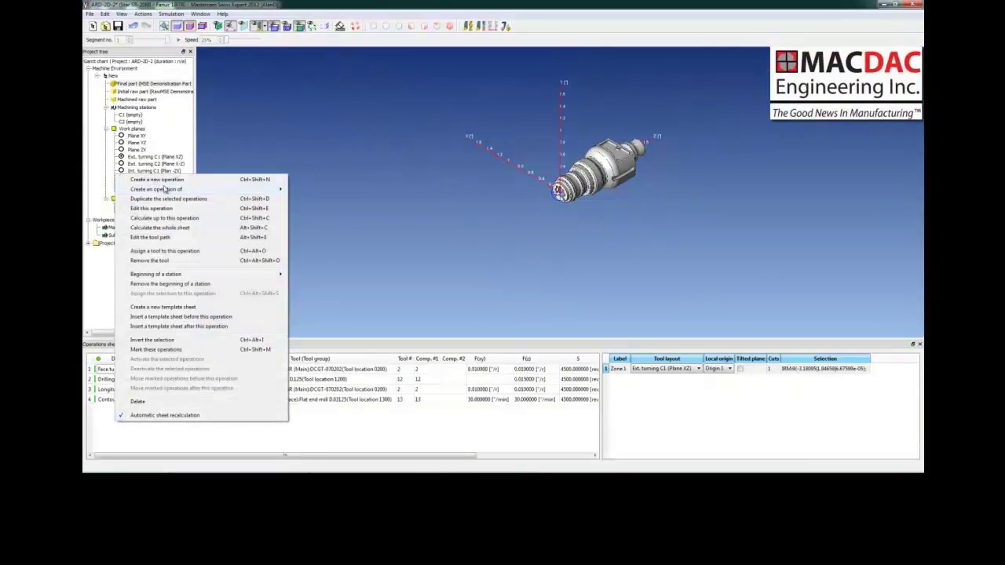
left_click(167, 181)
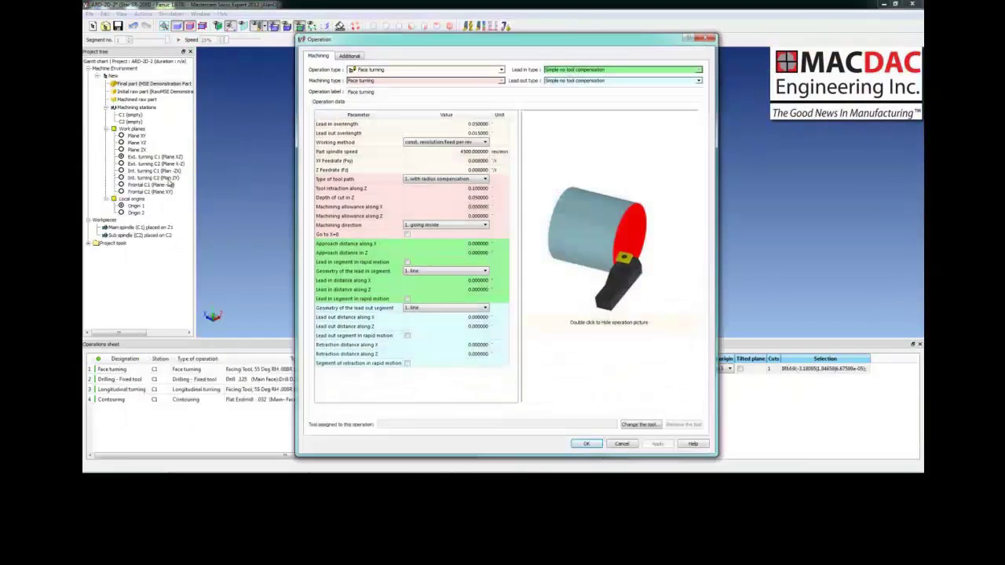
left_click(403, 71)
left_click(409, 91)
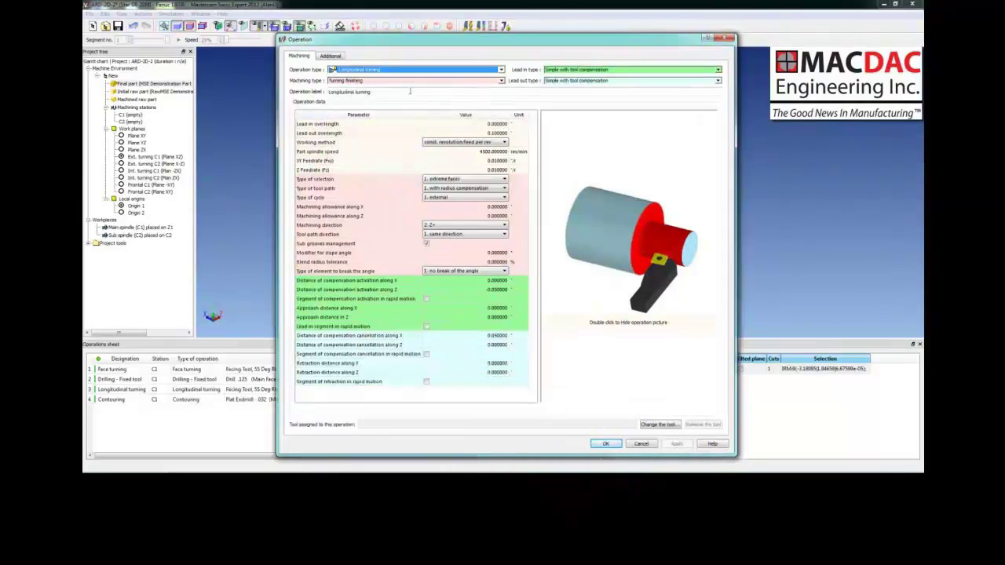
- Assign the DCGT-070202 insert of Facing Tool, 55 Deg RH .008R (Main) to the new turning operation and accept it
left_click(659, 424)
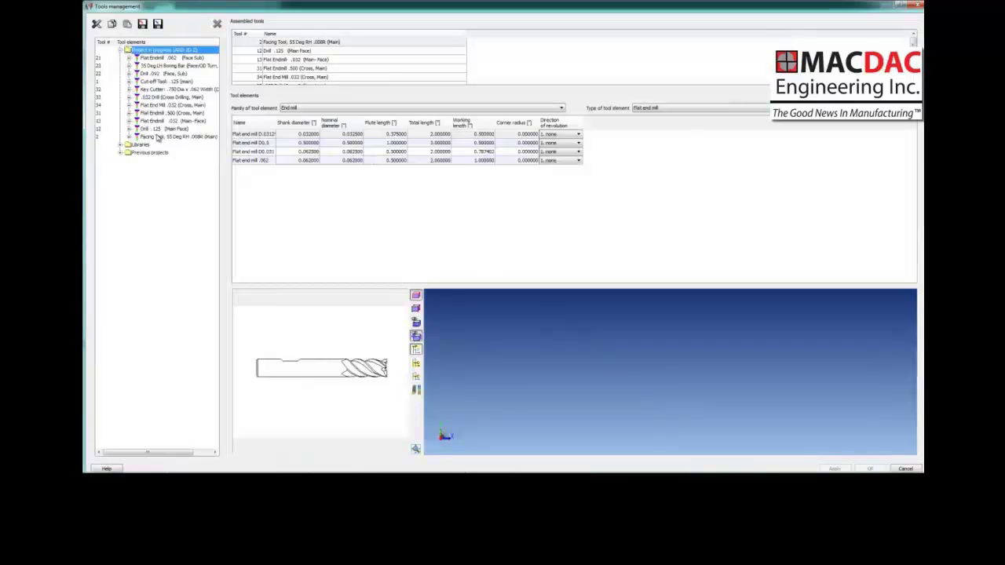
left_click(128, 138)
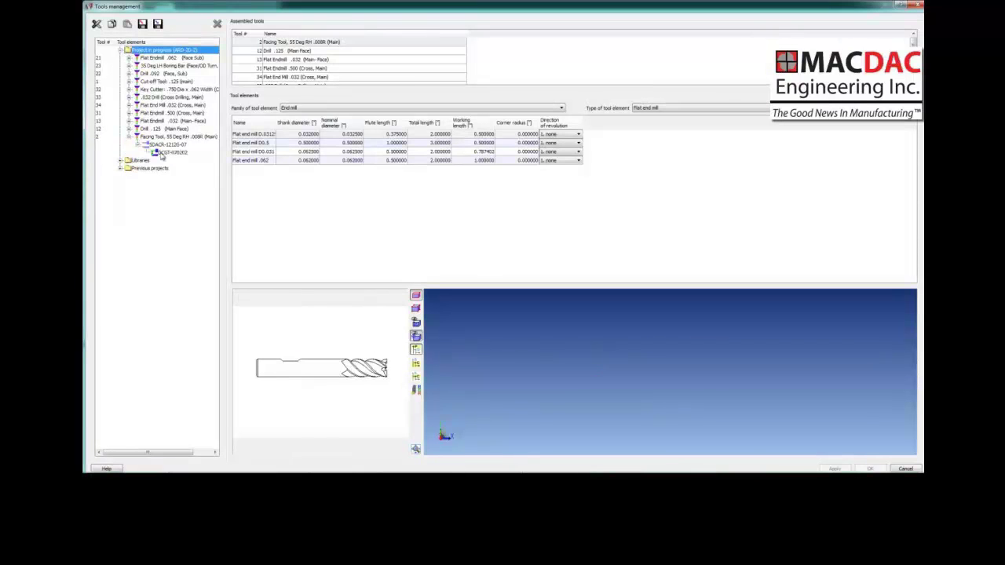
left_click(166, 151)
left_click(870, 467)
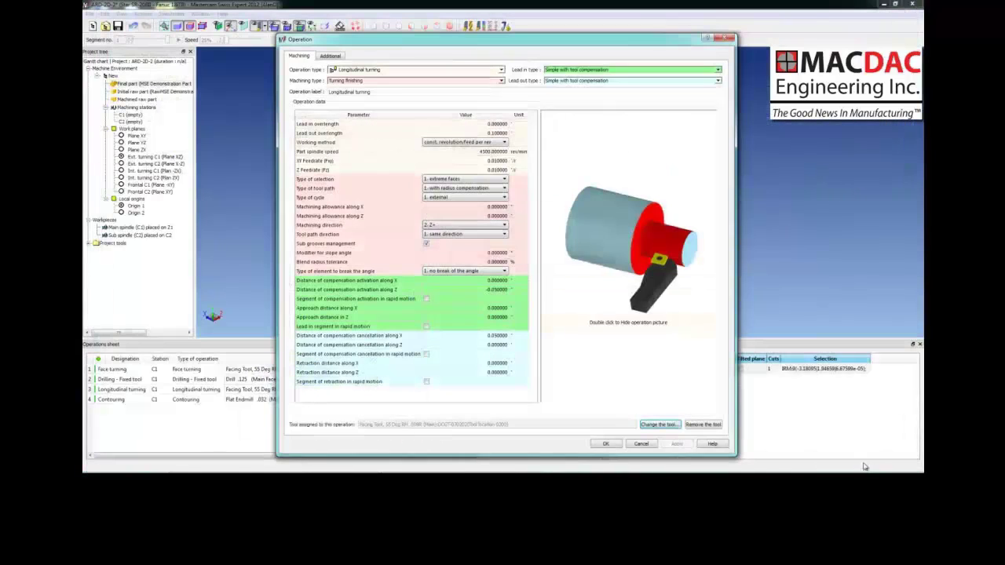
left_click(608, 444)
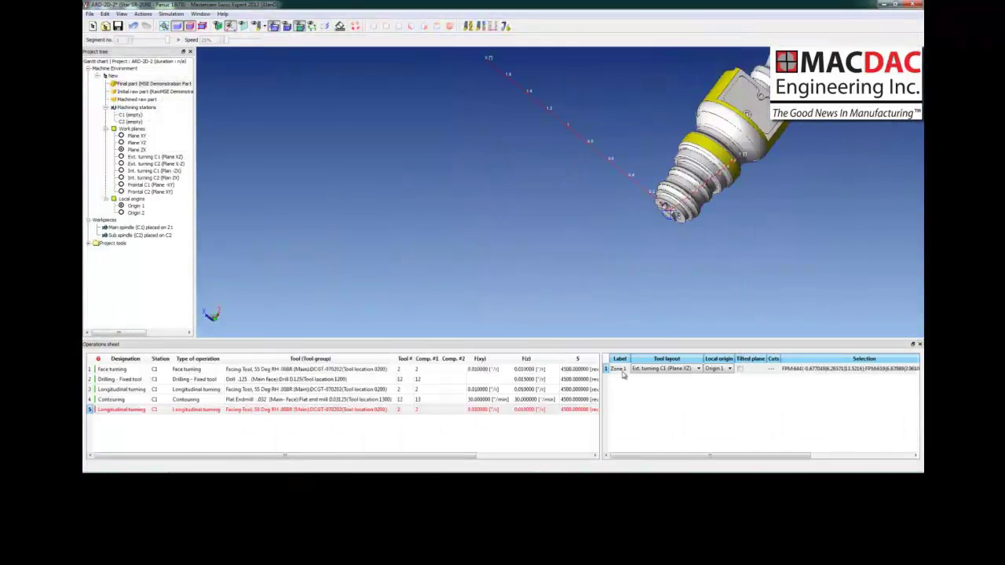
- Assign the selected front and rear bands to Zone 1 of the second longitudinal turning operation, recalculate, and run the tool along its path
right_click(620, 368)
left_click(638, 405)
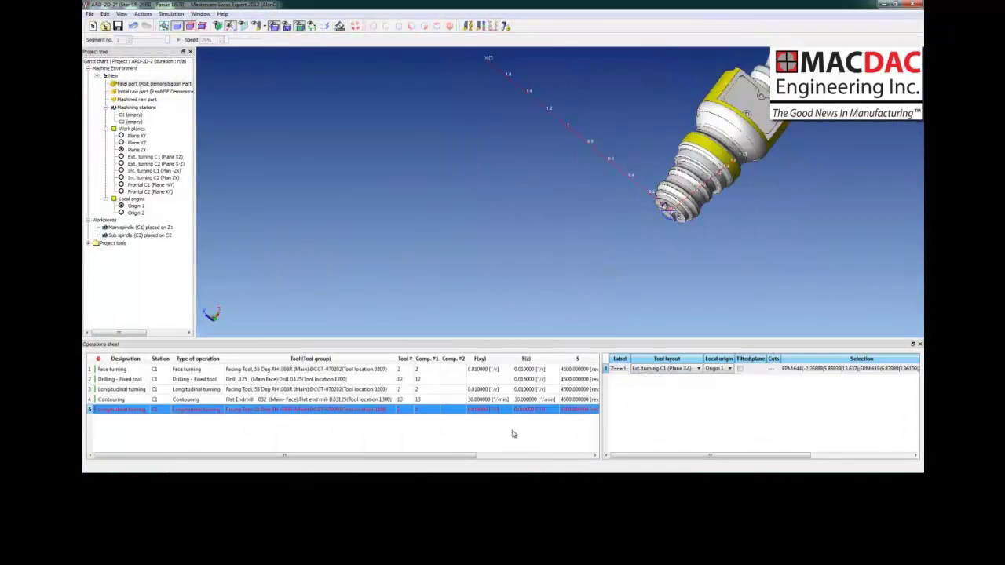
right_click(511, 429)
left_click(549, 424)
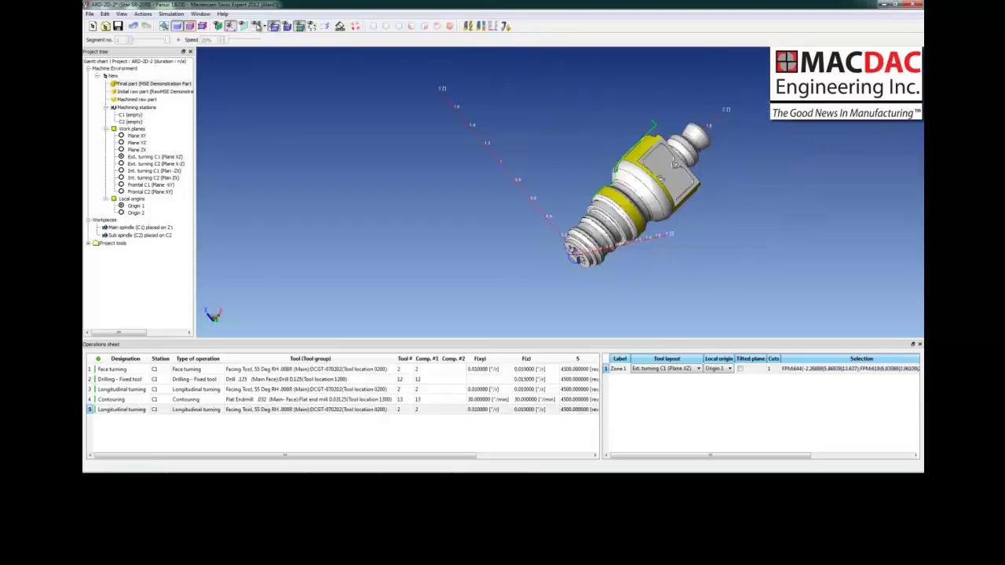
left_click(257, 26)
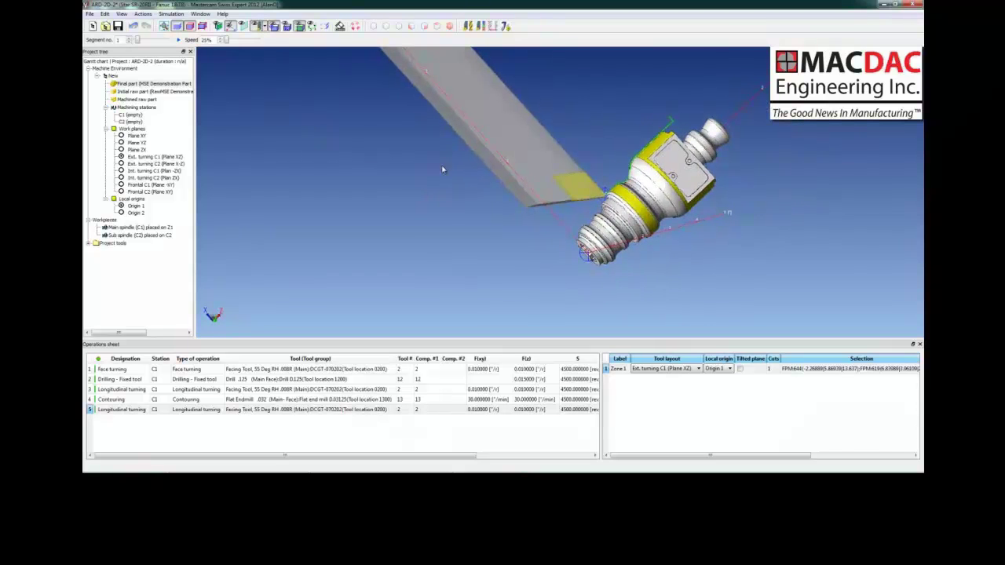
left_click_drag(140, 42, 170, 41)
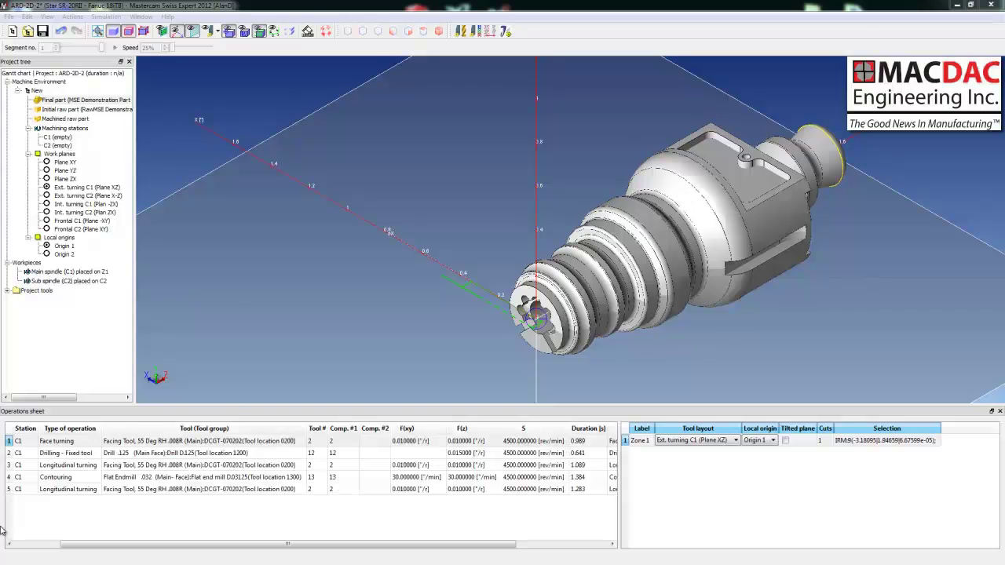
- Create a new operation in the operations sheet with Facing as the operation type
right_click(28, 511)
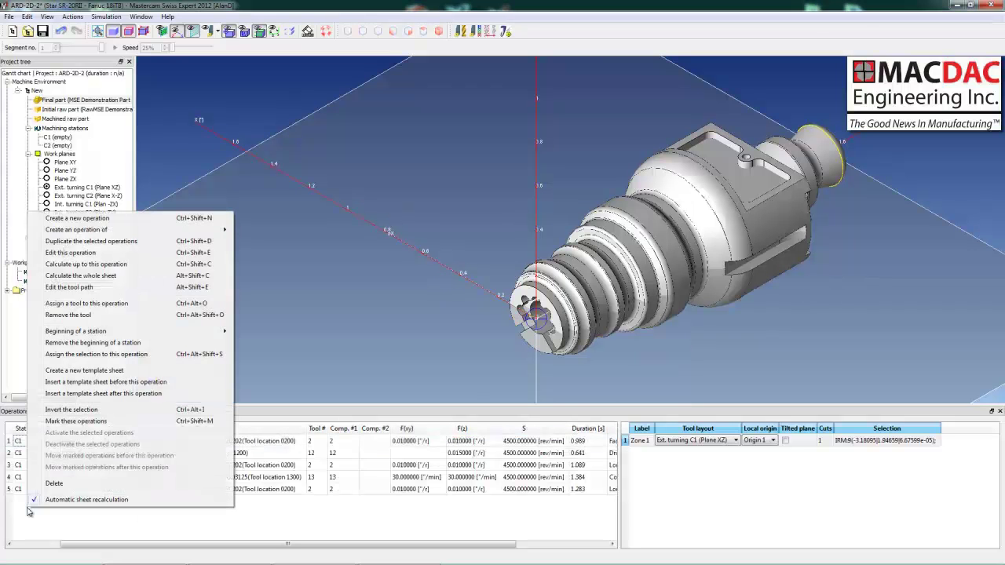
left_click(108, 219)
left_click(443, 83)
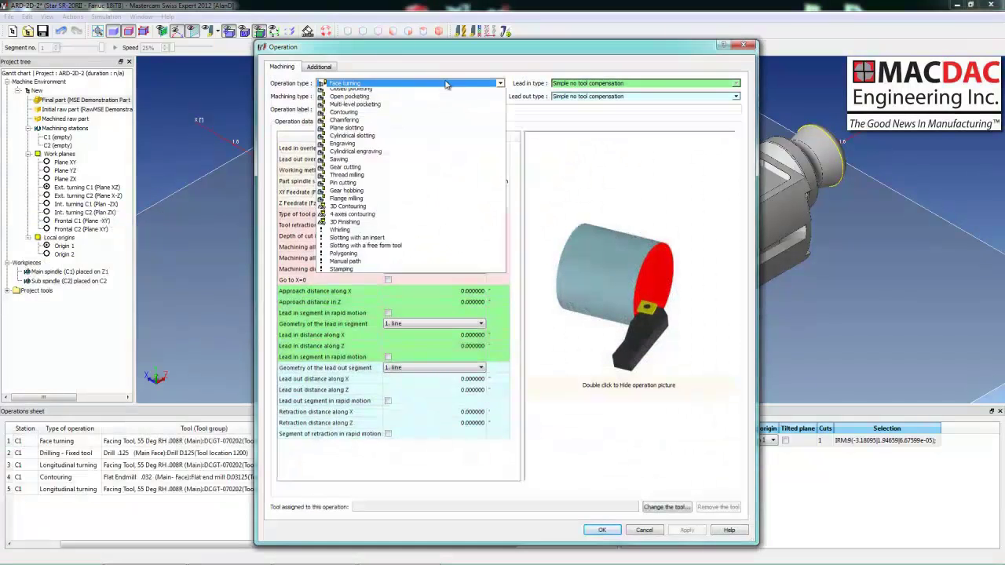
left_click(377, 218)
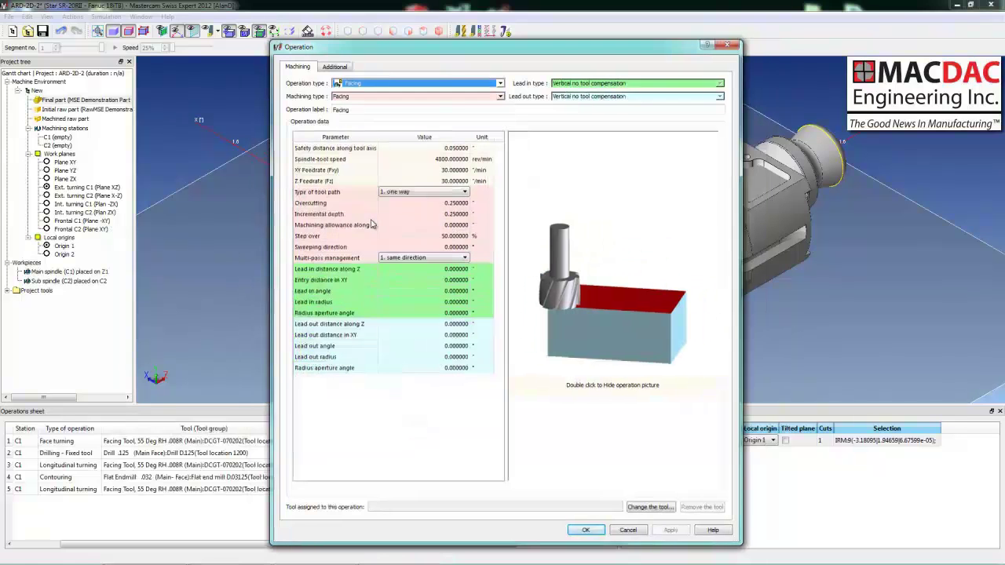
- Assign the Flat Endmill .500 (Cross, Main) flat end mill D0.5 to the facing operation, choose Sweeping as machining type, and accept
left_click(651, 507)
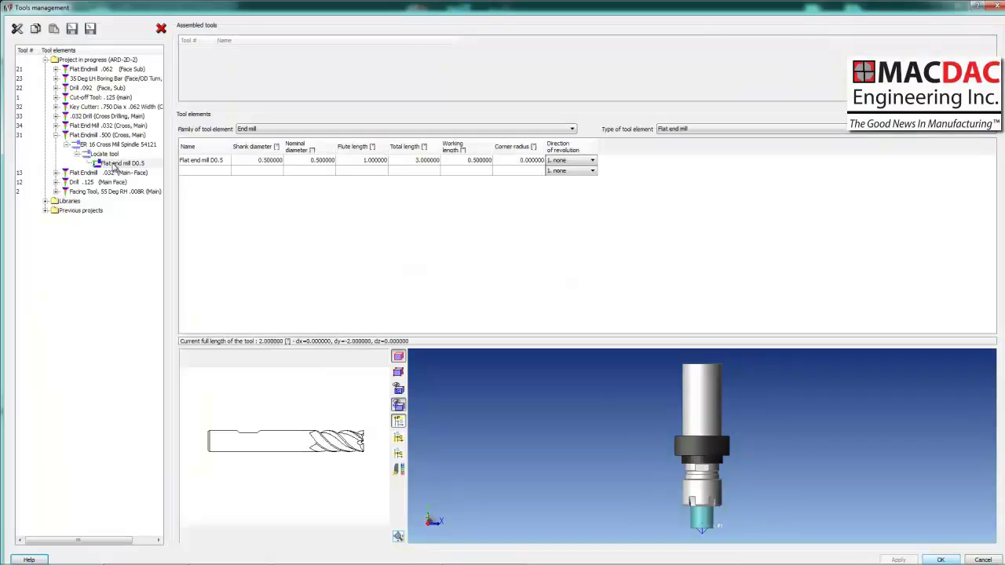
left_click(940, 559)
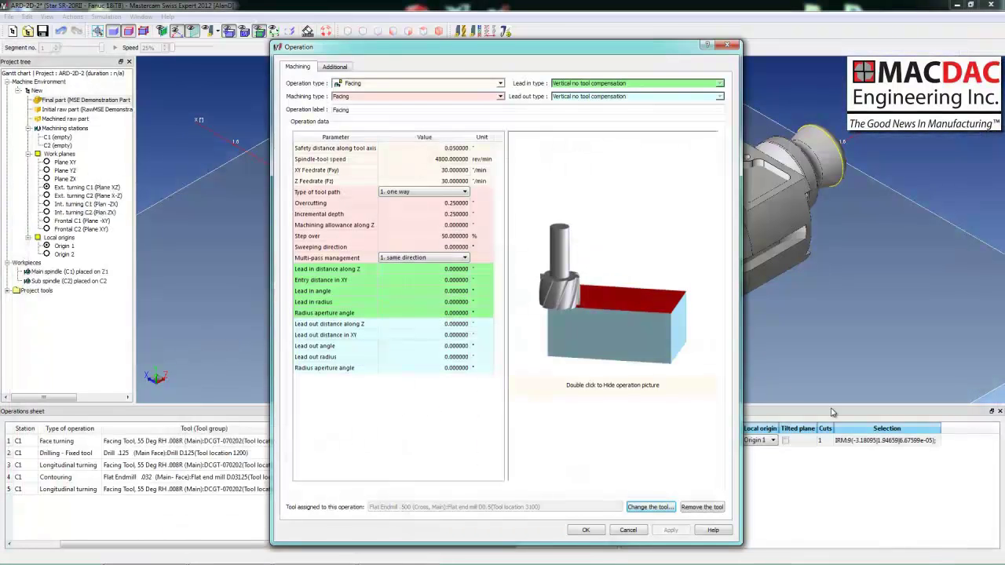
left_click(436, 96)
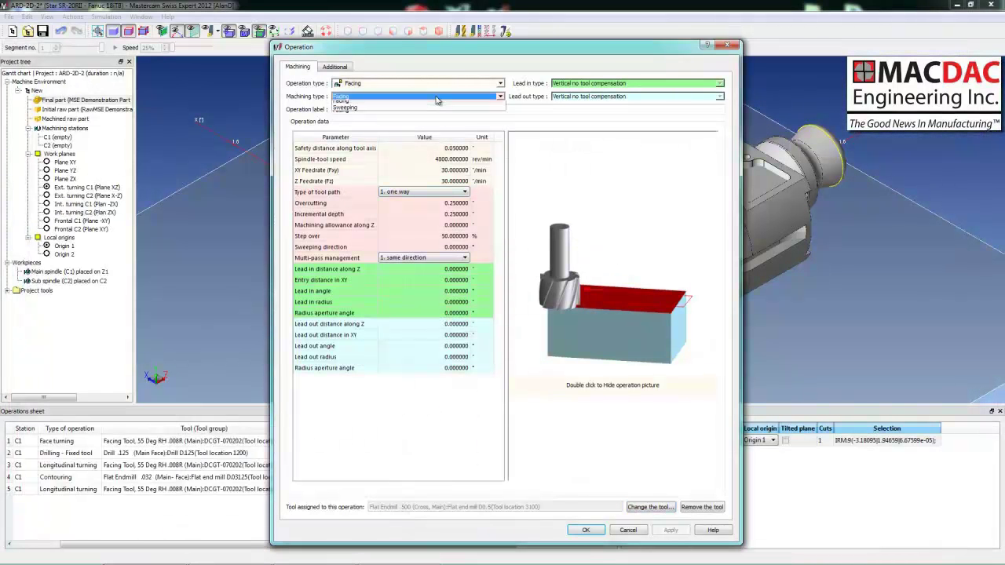
left_click(432, 112)
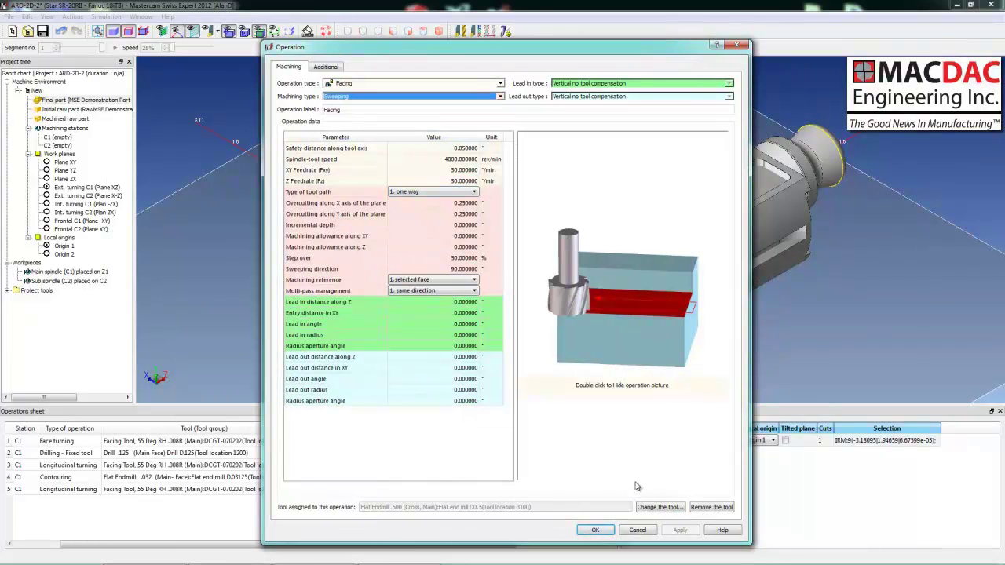
left_click(594, 530)
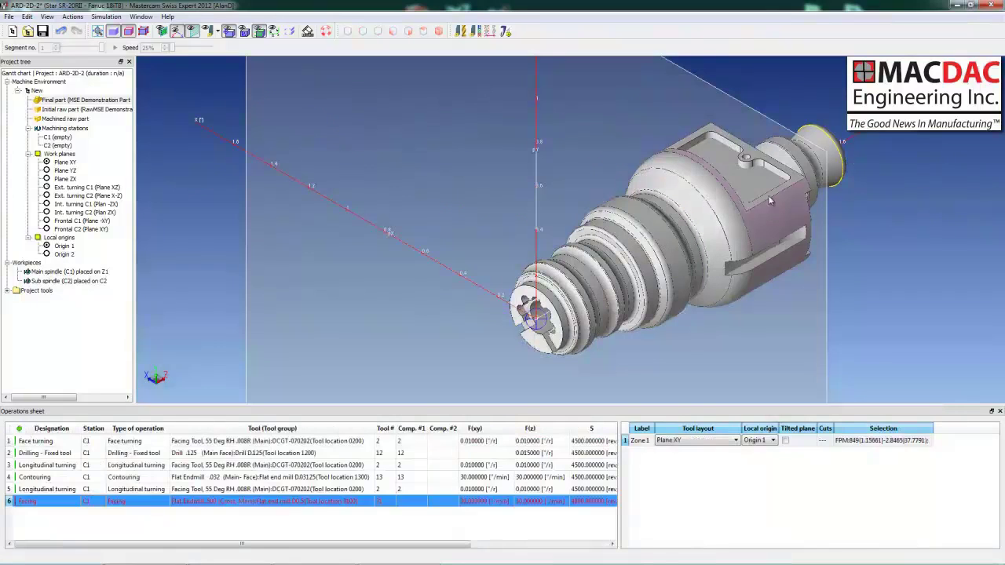
- Assign the flat face around the upper pocket to the facing operation's Zone 1, with Comp. #1 31 and tool layout Plane ZX
left_click(751, 159)
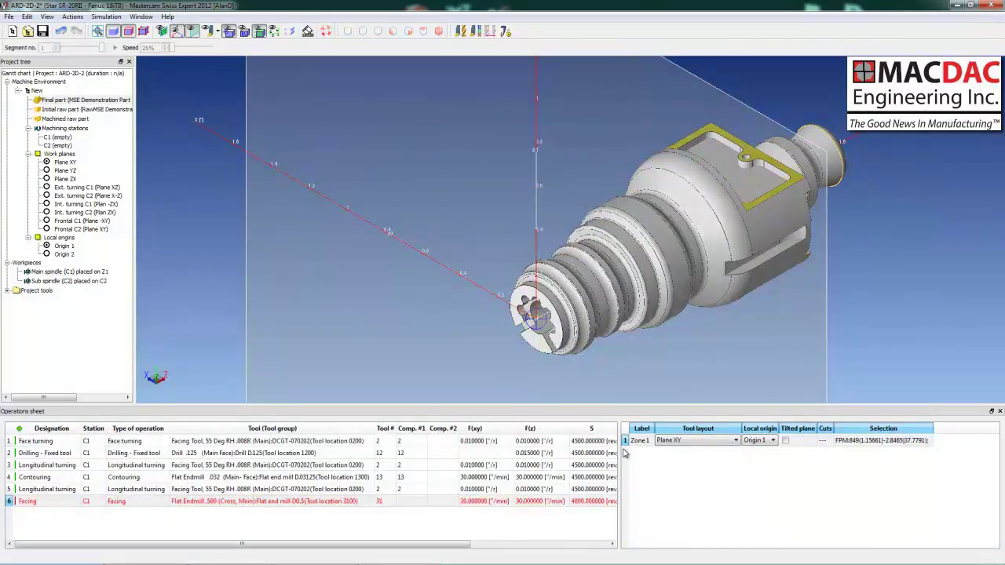
left_click(415, 500)
left_click(415, 500)
left_click(639, 442)
right_click(639, 443)
left_click(665, 485)
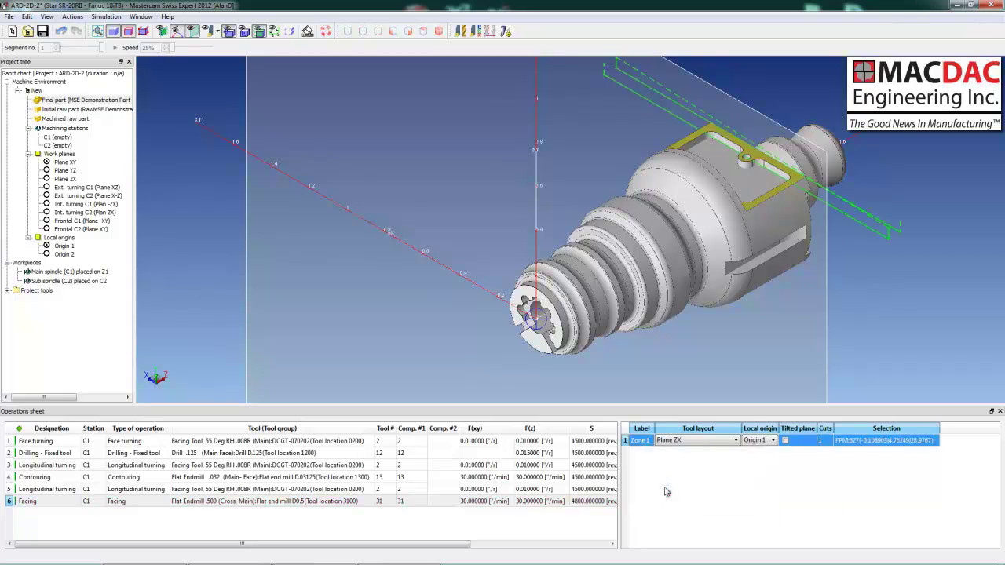
- Step the tool along the facing path and create one parametric zone from Zone 1 with a 180° rotation around Z
left_click(209, 31)
left_click(56, 44)
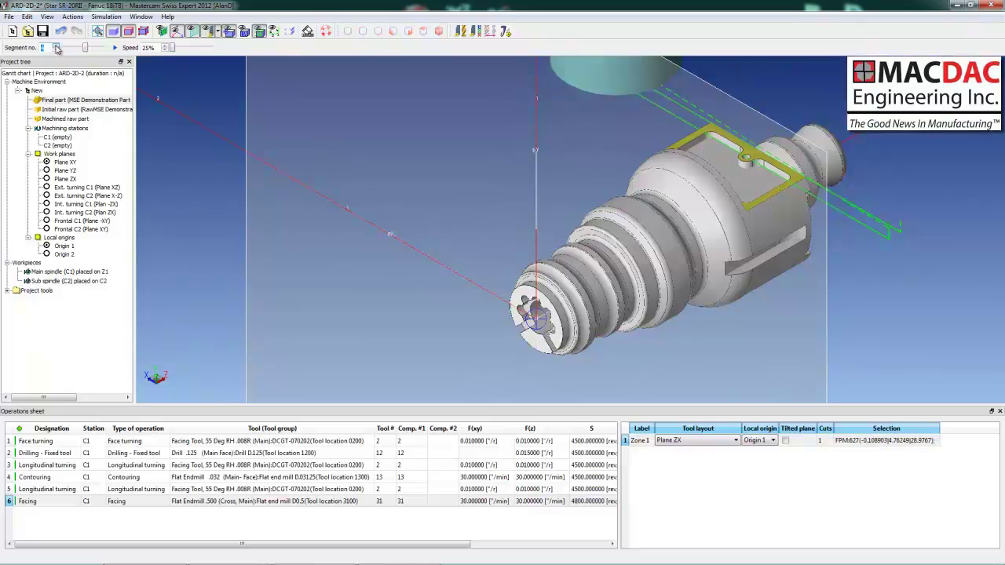
right_click(650, 442)
left_click(683, 468)
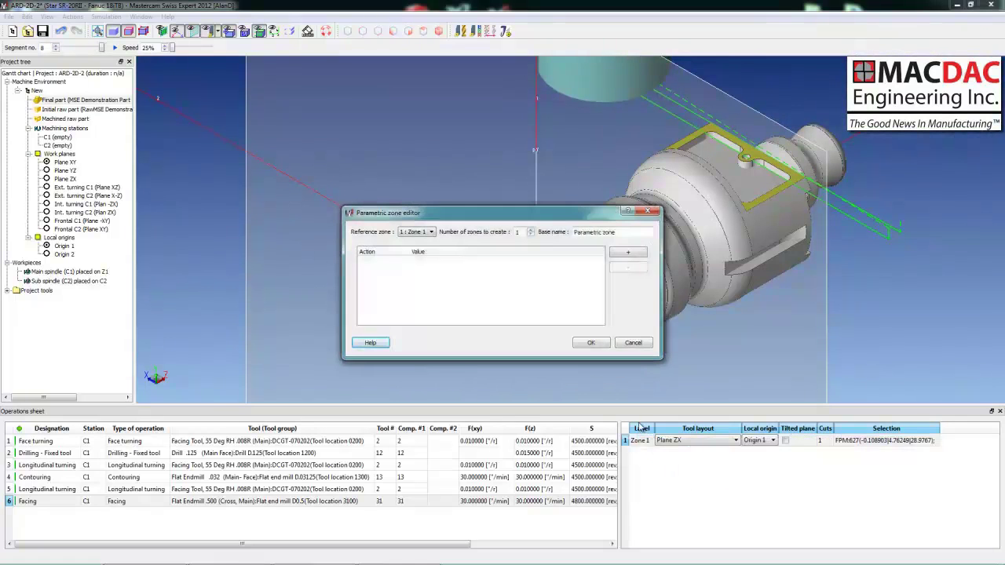
left_click(619, 254)
left_click(431, 262)
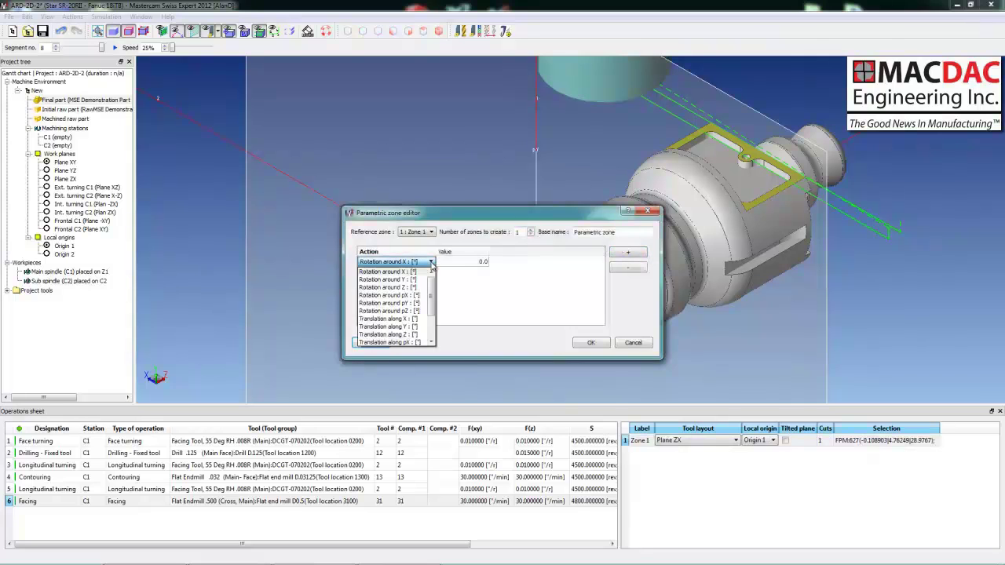
left_click(396, 287)
left_click(464, 262)
double_click(465, 261)
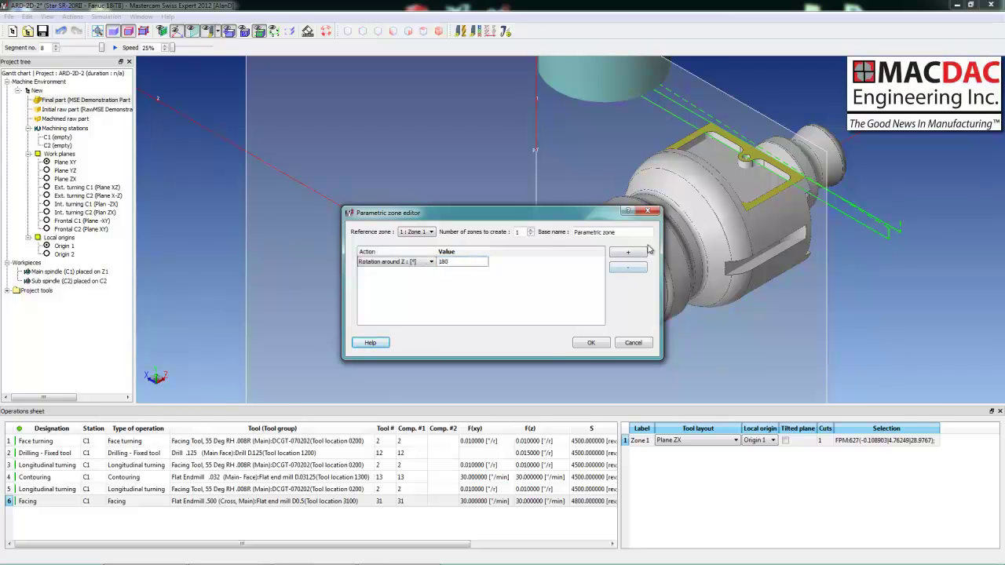
left_click(590, 343)
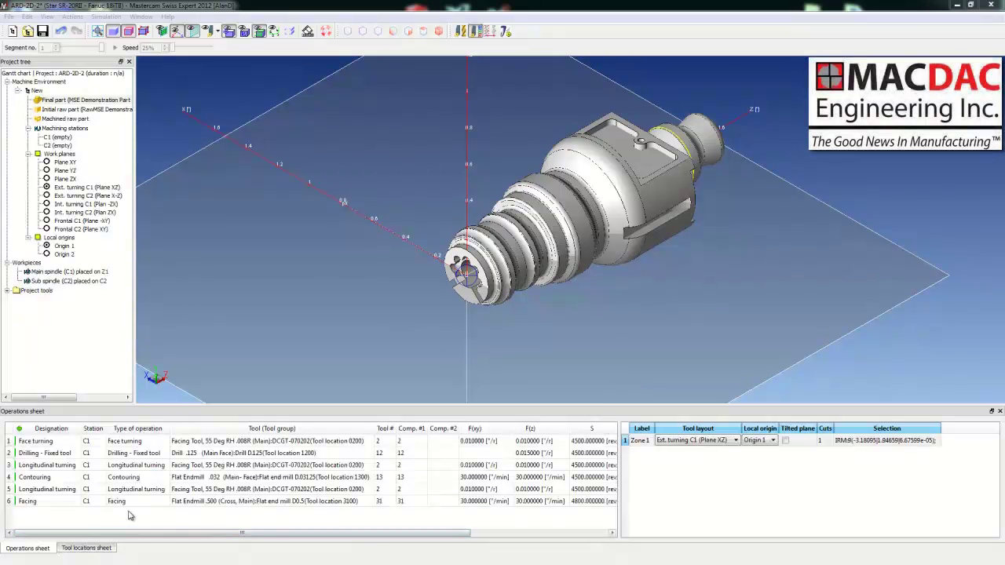
- Create a new operation in the operations sheet with Closed pocketing as the operation type
right_click(130, 516)
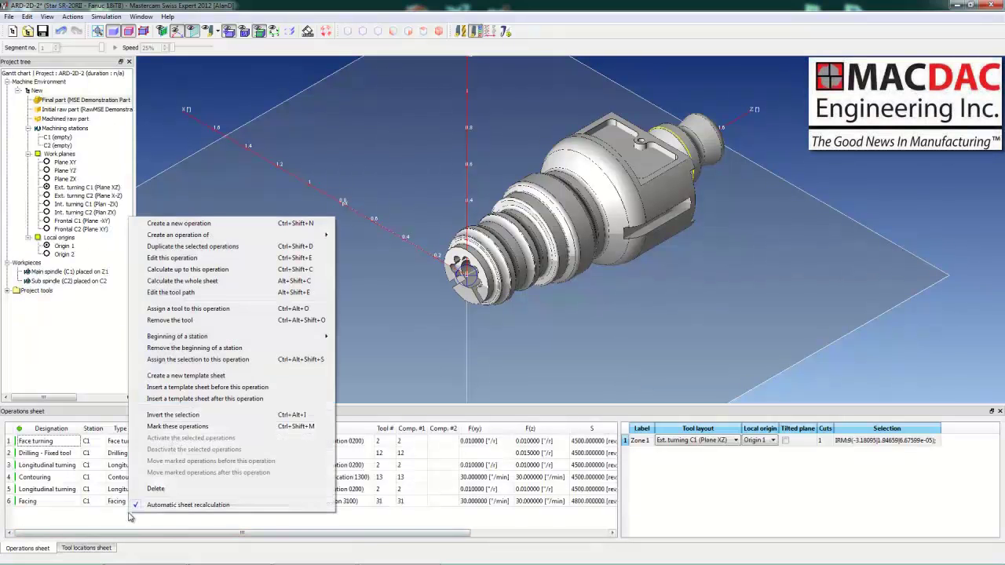
left_click(225, 226)
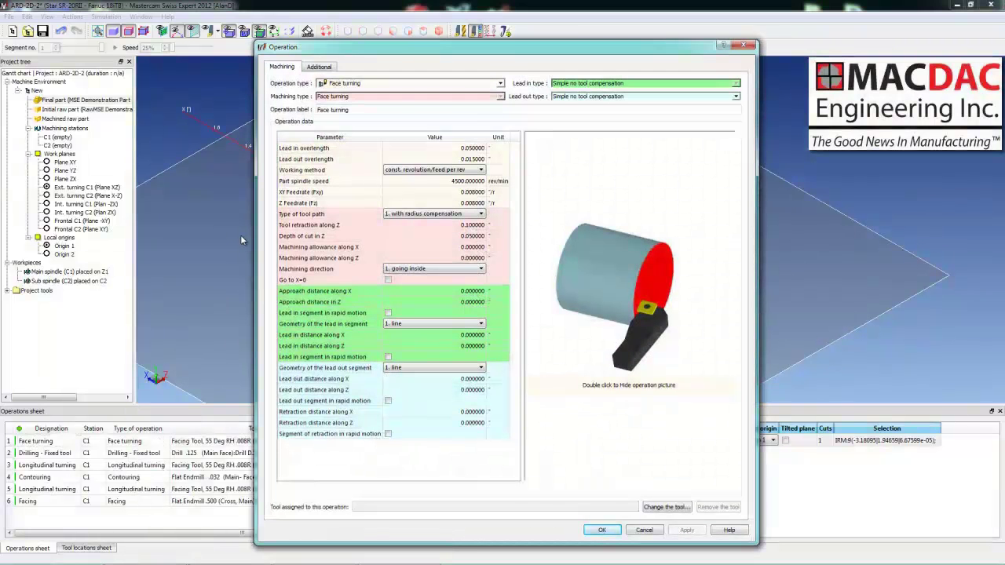
left_click(498, 83)
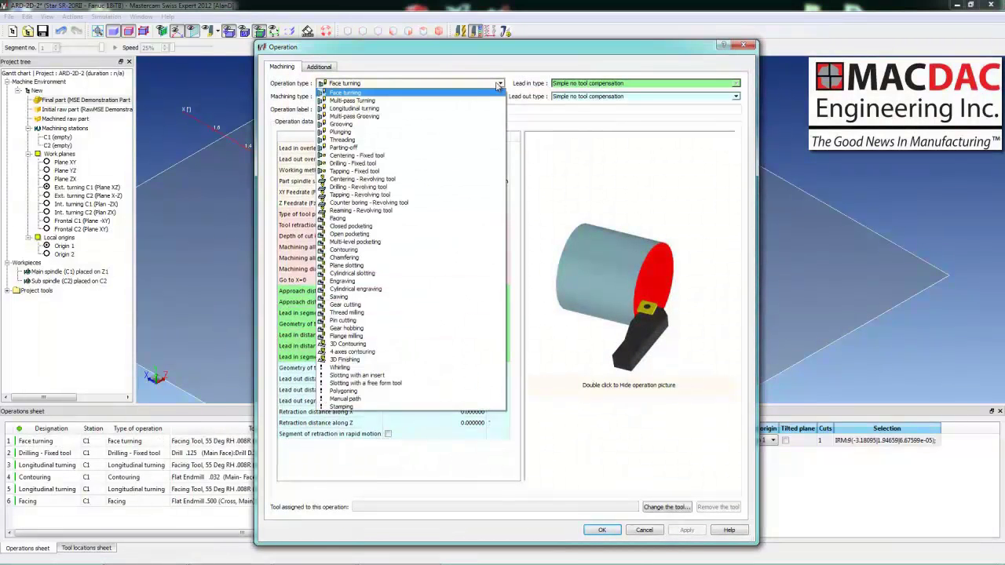
left_click(403, 228)
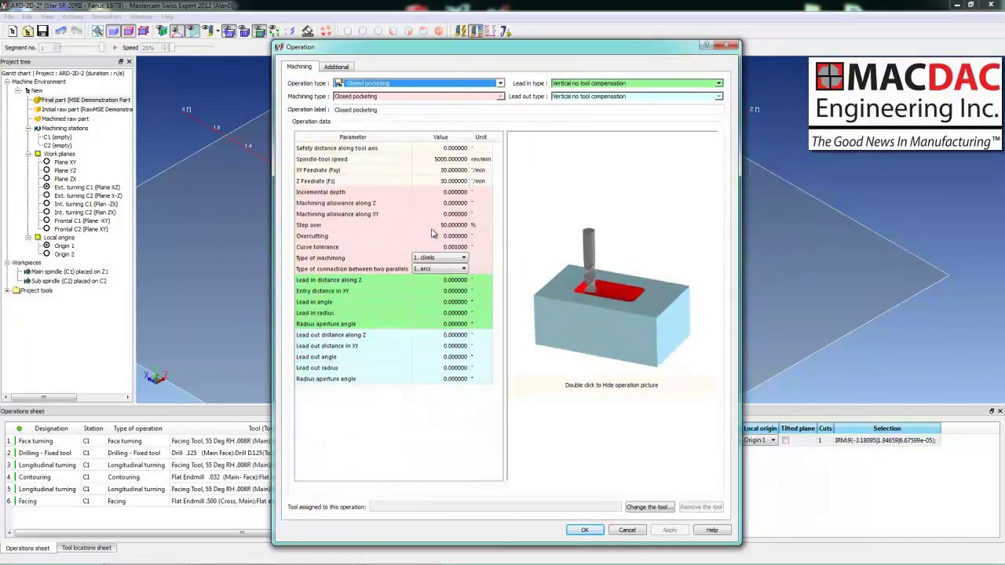
- Assign the Flat End Mill .032 (Cross, Main) flat end mill D0.031 to the closed pocketing operation and accept it
left_click(649, 507)
left_click(122, 154)
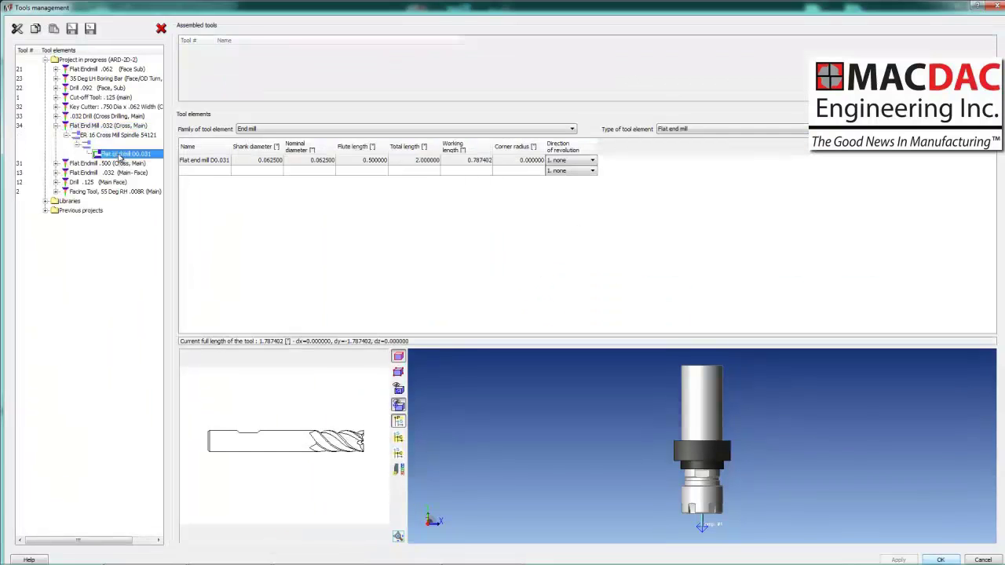
left_click(942, 559)
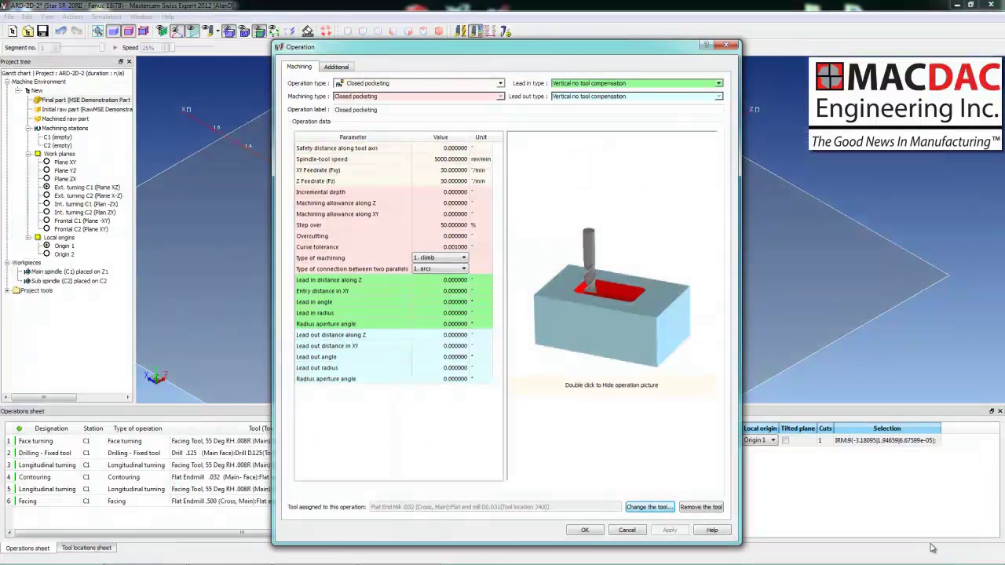
left_click(585, 530)
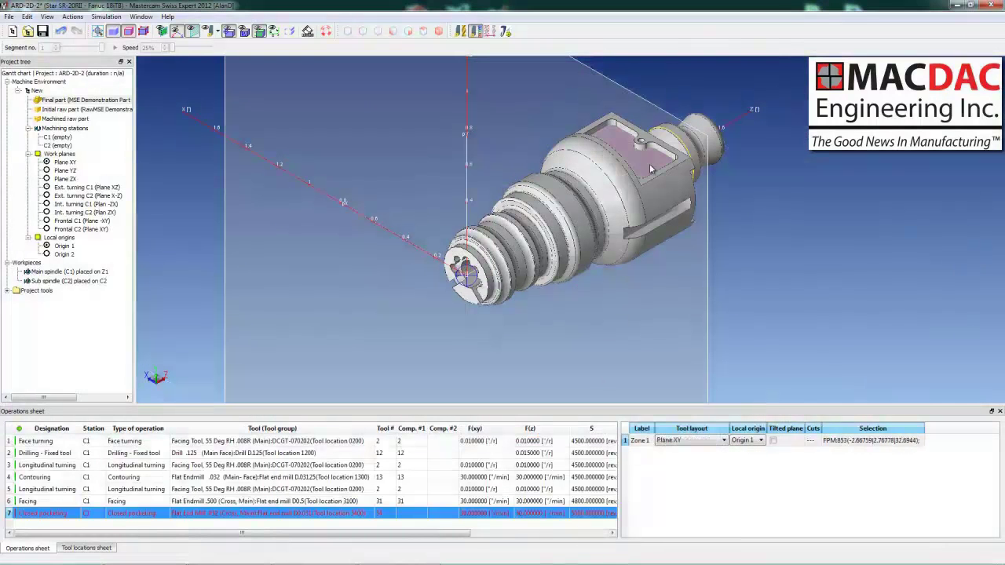
- Assign the floor face of the upper pocket to Zone 1 of the closed pocketing operation, with Comp. #1 set to 34
left_click(650, 169)
left_click(410, 512)
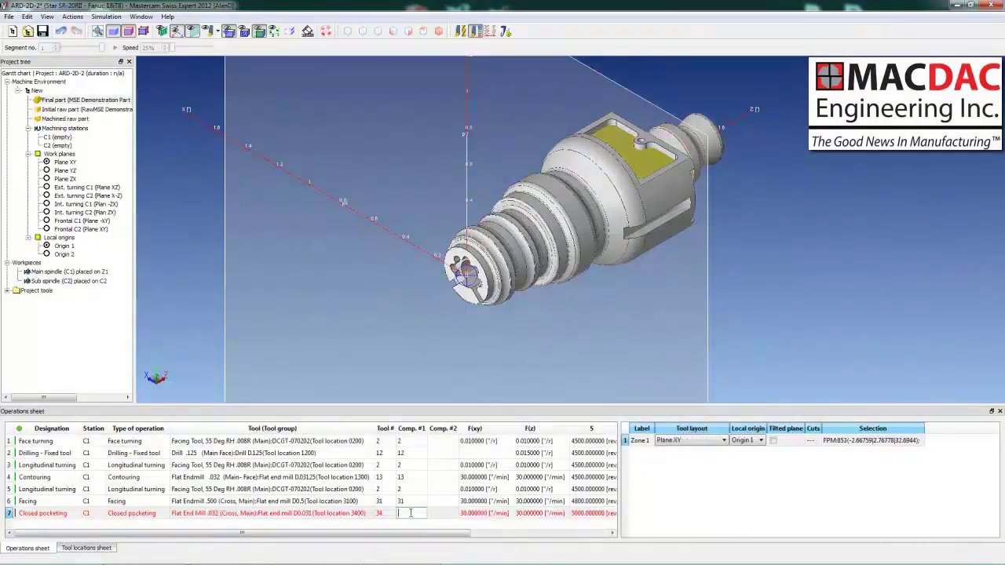
right_click(642, 440)
left_click(661, 487)
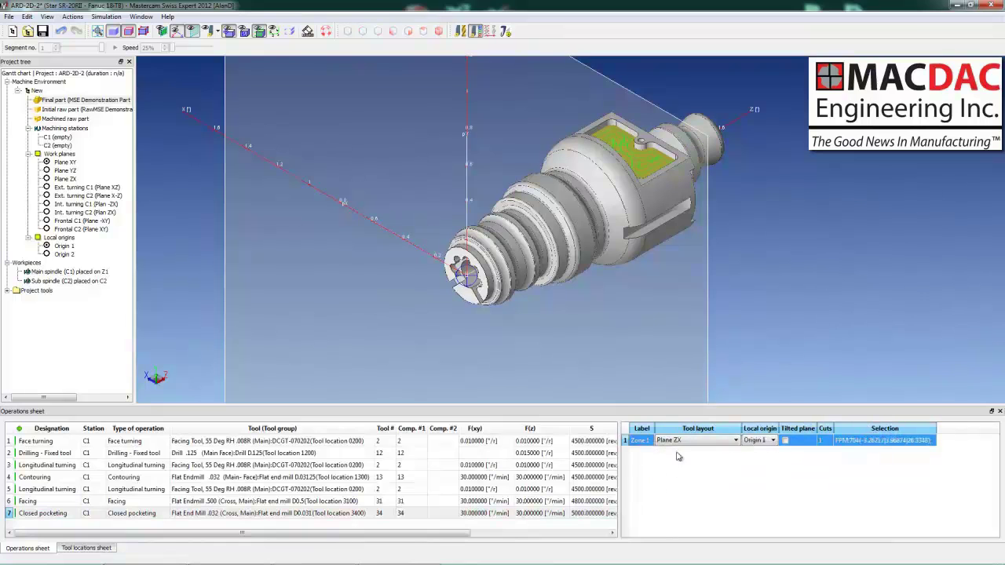
- Create one parametric zone from the closed pocketing operation's Zone 1, using Rotation around Z of 180°
right_click(639, 445)
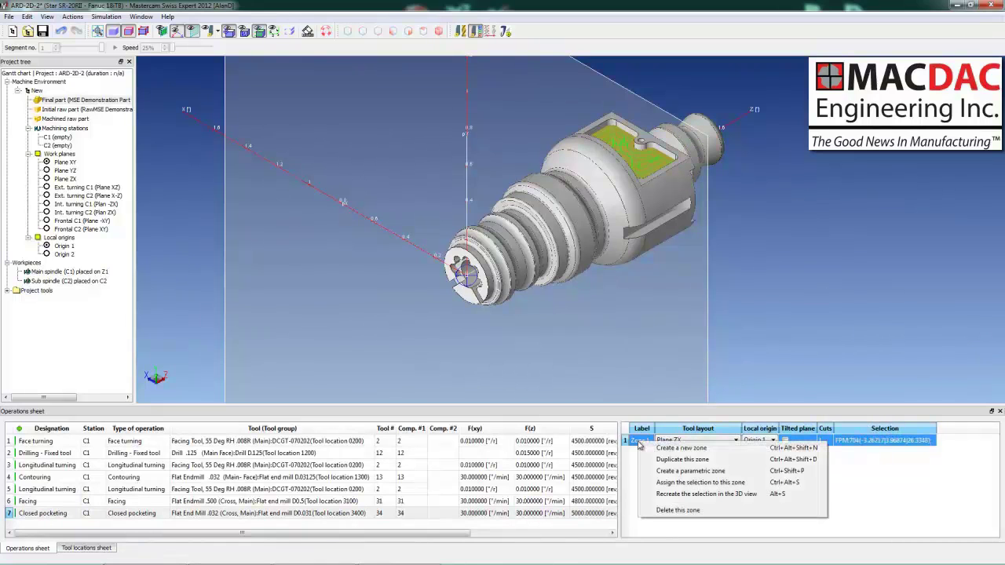
left_click(660, 472)
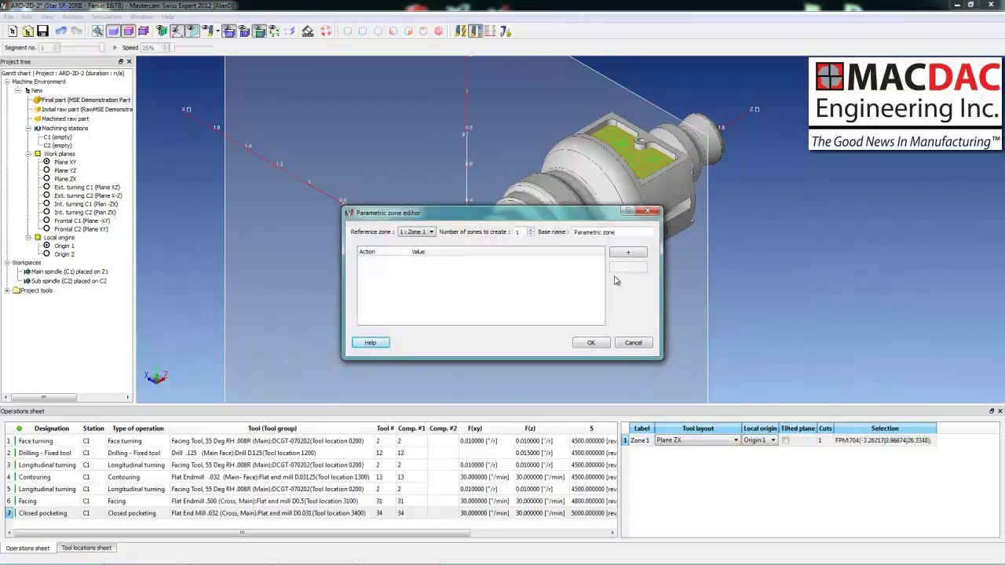
left_click(626, 254)
left_click(430, 262)
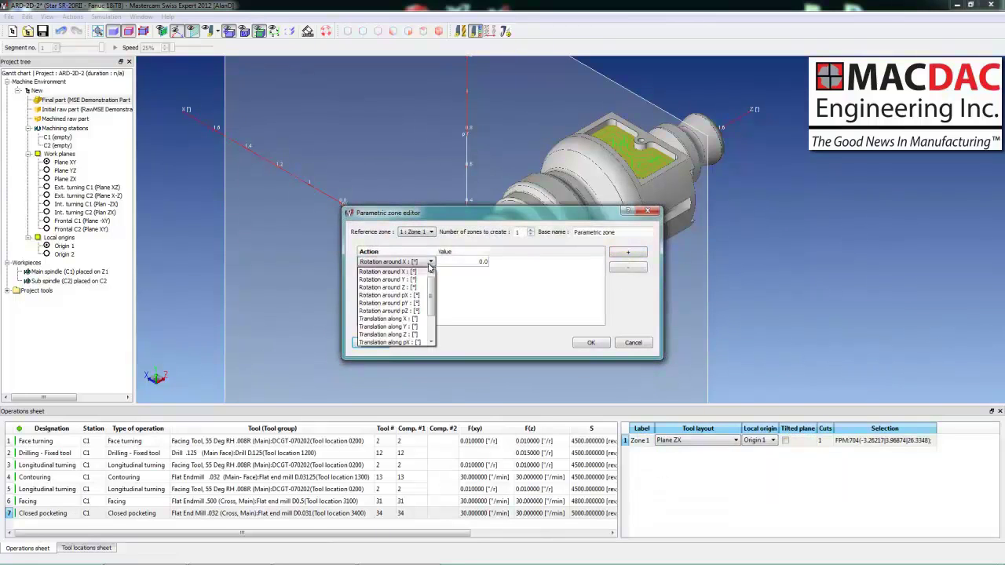
left_click(388, 287)
left_click(460, 265)
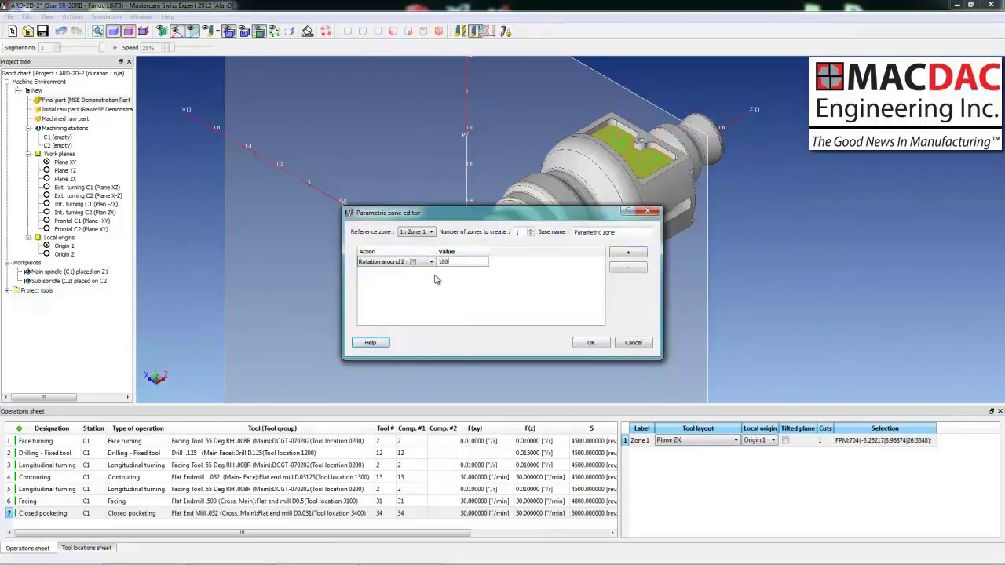
left_click(550, 277)
left_click(586, 343)
- Show the tool on the part and run it along the closed pocketing tool path
middle_click_drag(611, 323, 657, 336)
scroll(608, 205, "down", 3)
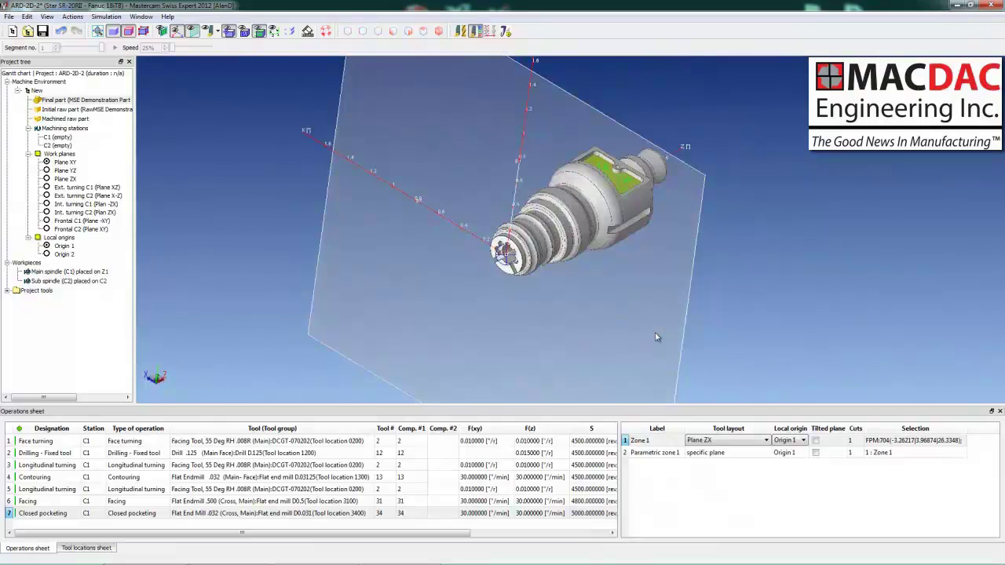
left_click(208, 32)
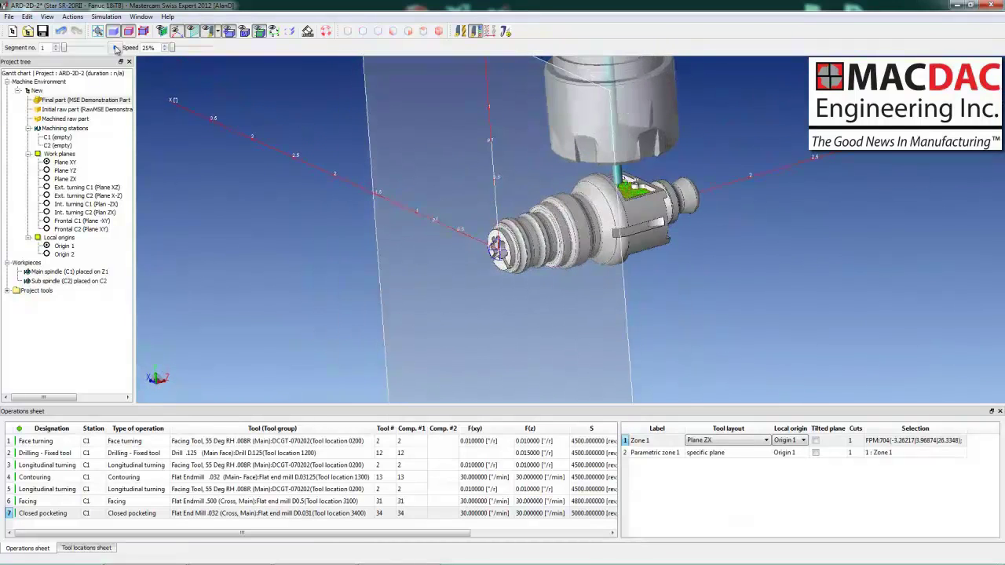
left_click_drag(65, 49, 102, 48)
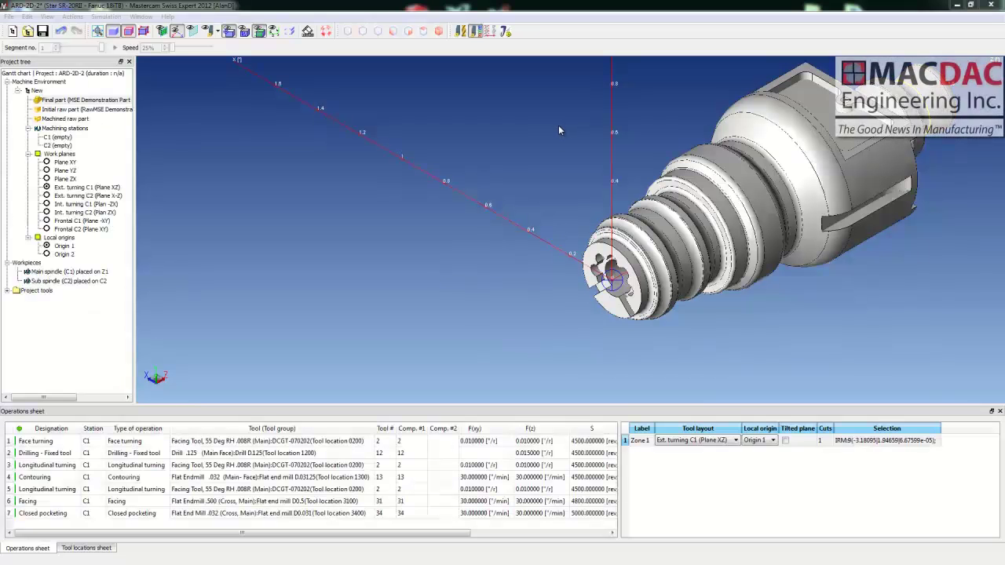
- Create a new operation in the operations sheet with Drilling - Fixed tool as the operation type
right_click(28, 526)
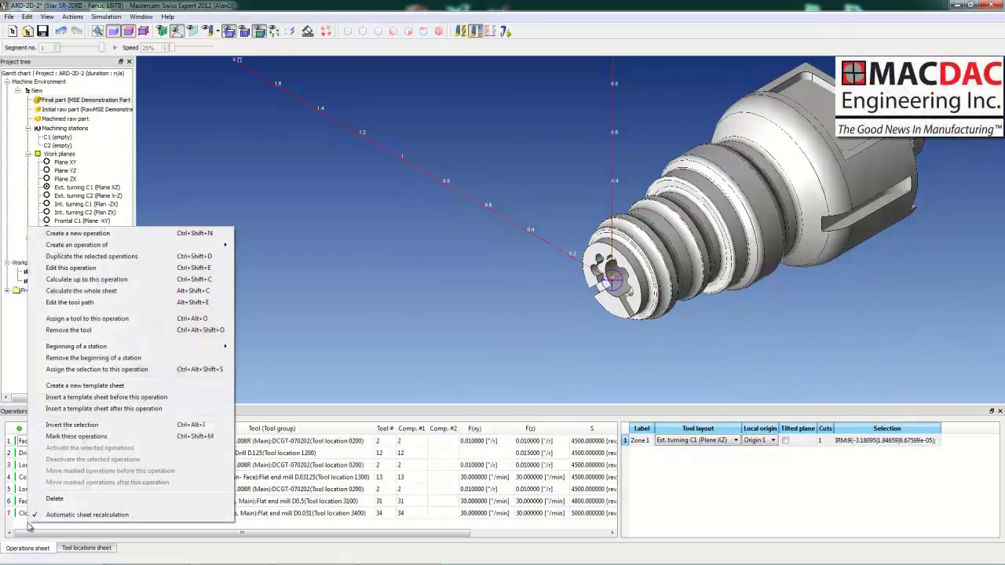
left_click(146, 233)
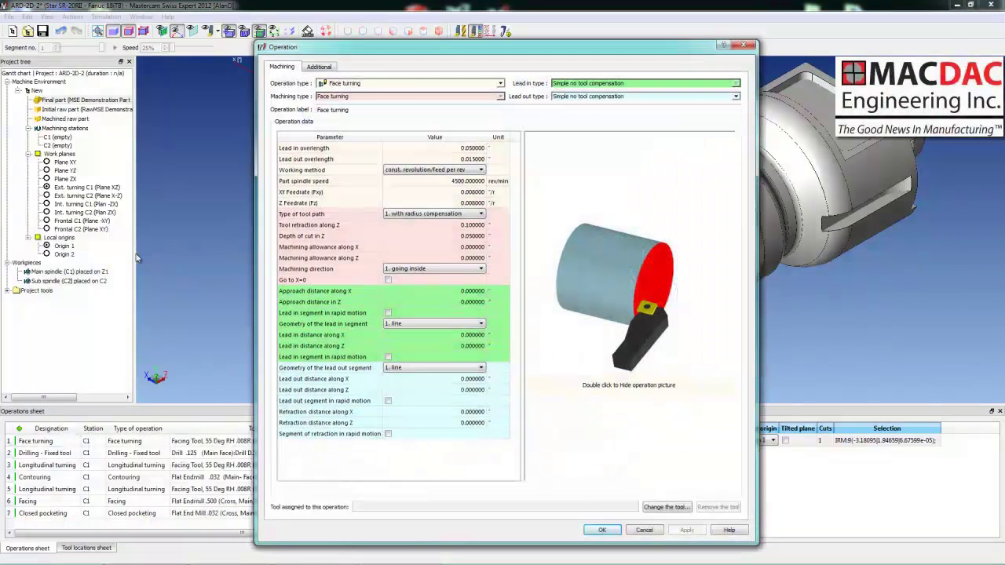
left_click(411, 83)
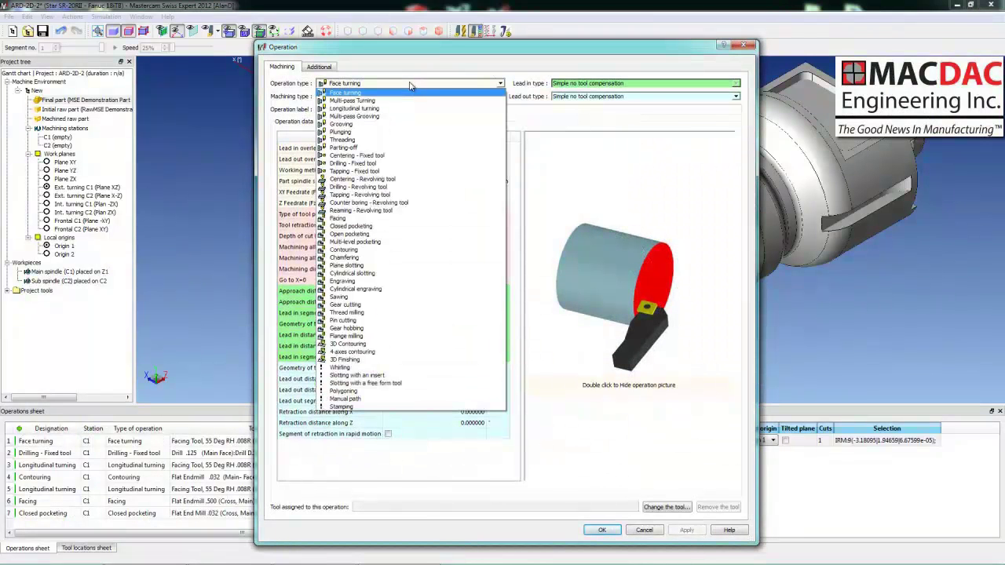
left_click(380, 164)
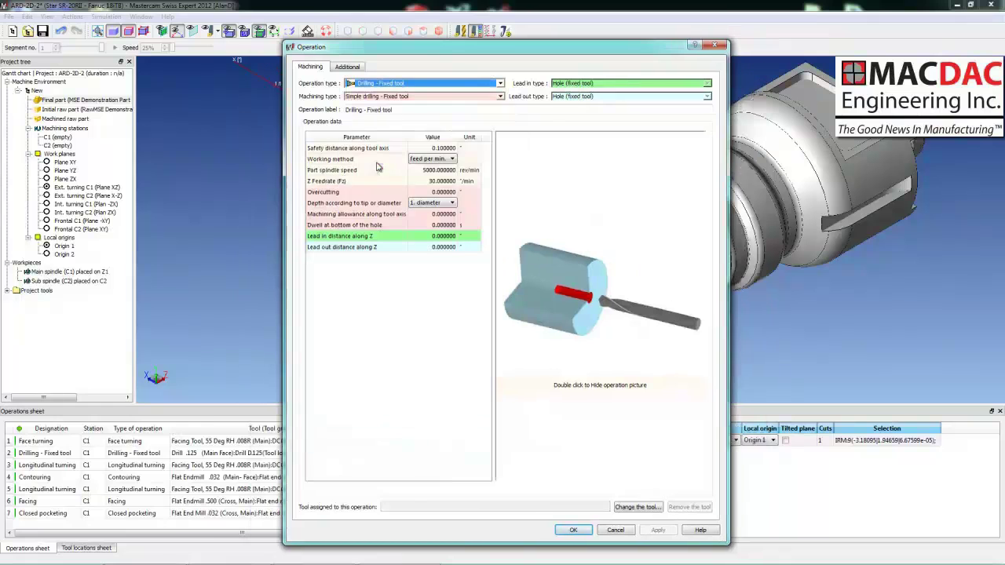
- Assign Drill .032 from the .032 Drill (Cross Drilling, Main) tool group to the new drilling operation and accept it
left_click(650, 507)
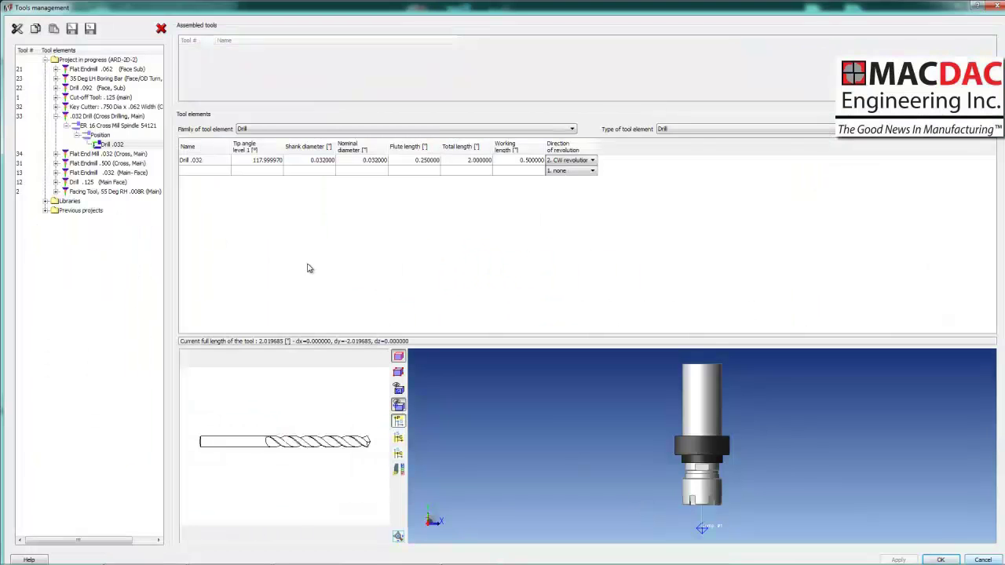
left_click(110, 145)
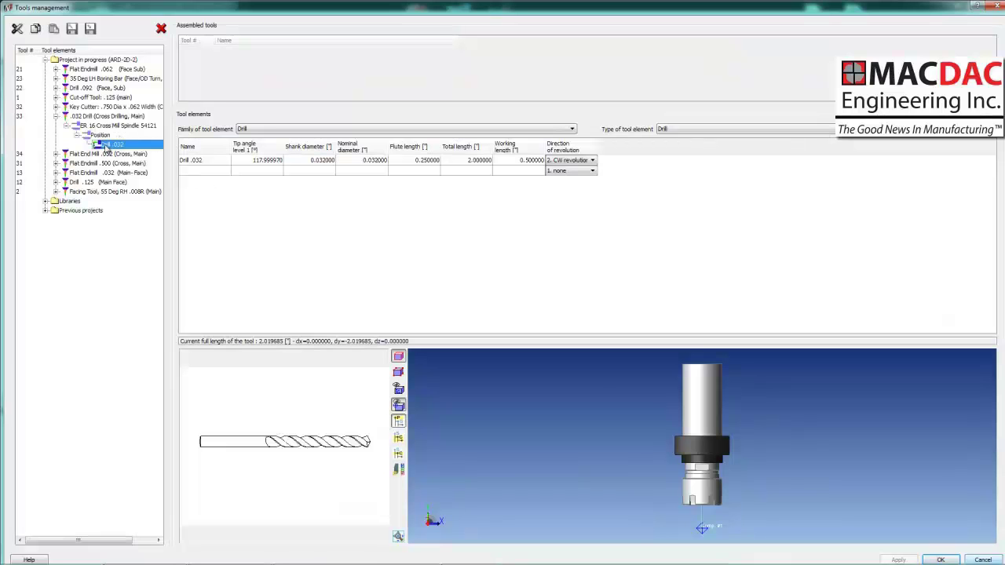
left_click(940, 560)
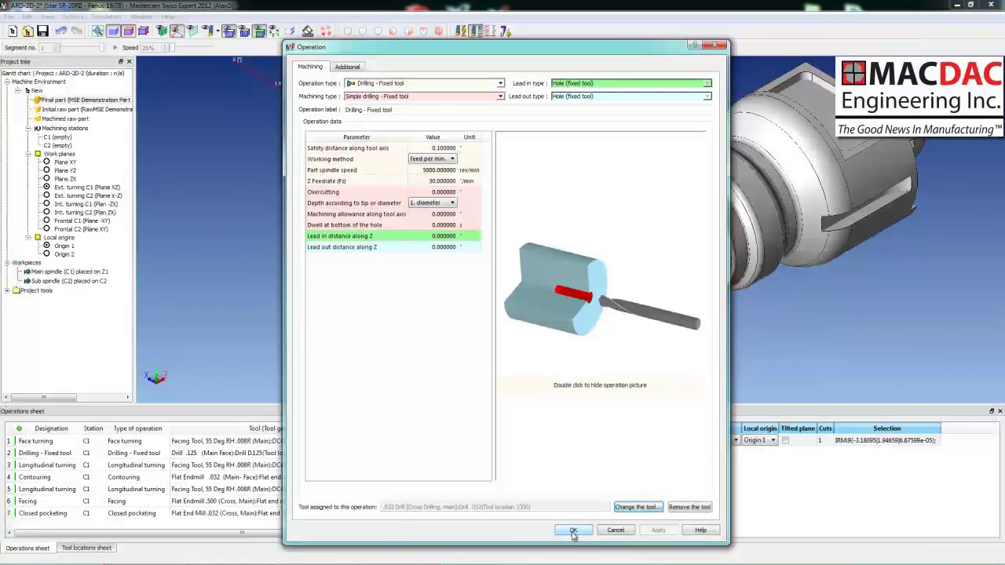
left_click(572, 531)
- Assign the two small hole walls in the upper pocket's bosses to Zone 1 of the cross-drilling operation, with Comp. #1 set to 33
scroll(647, 102, "up", 5)
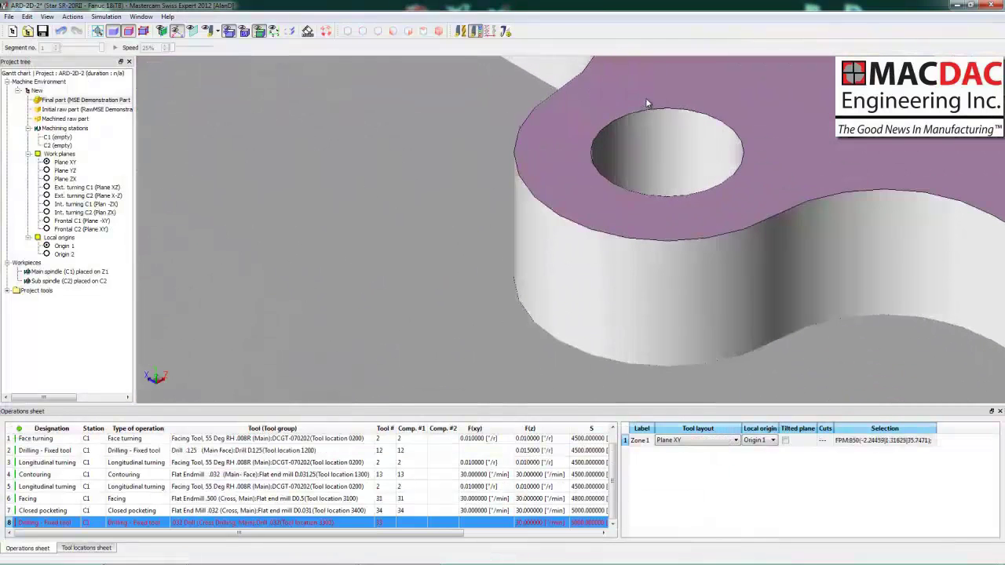
left_click(653, 123)
scroll(651, 149, "down", 5)
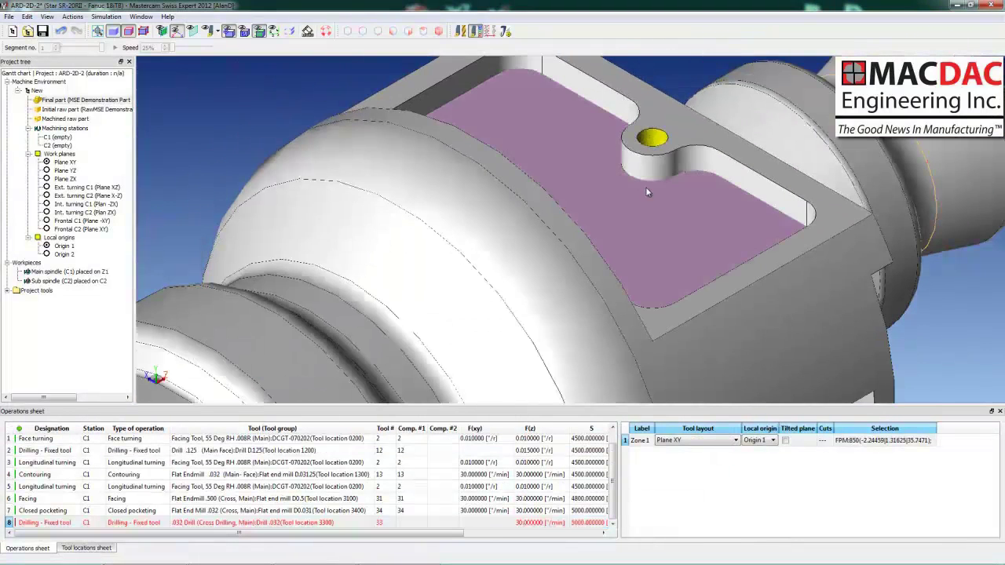
middle_click_drag(645, 190, 632, 145)
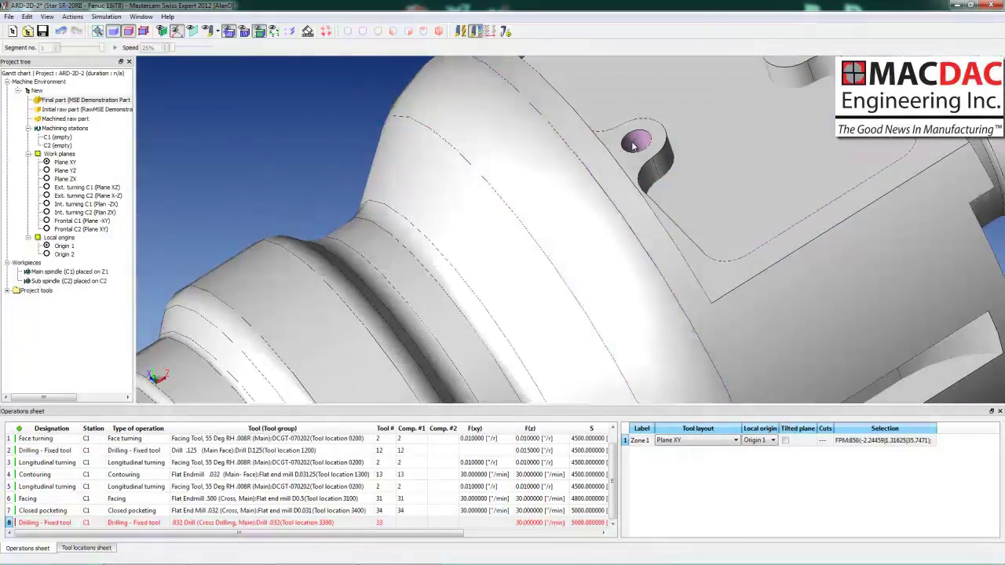
left_click(638, 142)
scroll(638, 143, "down", 5)
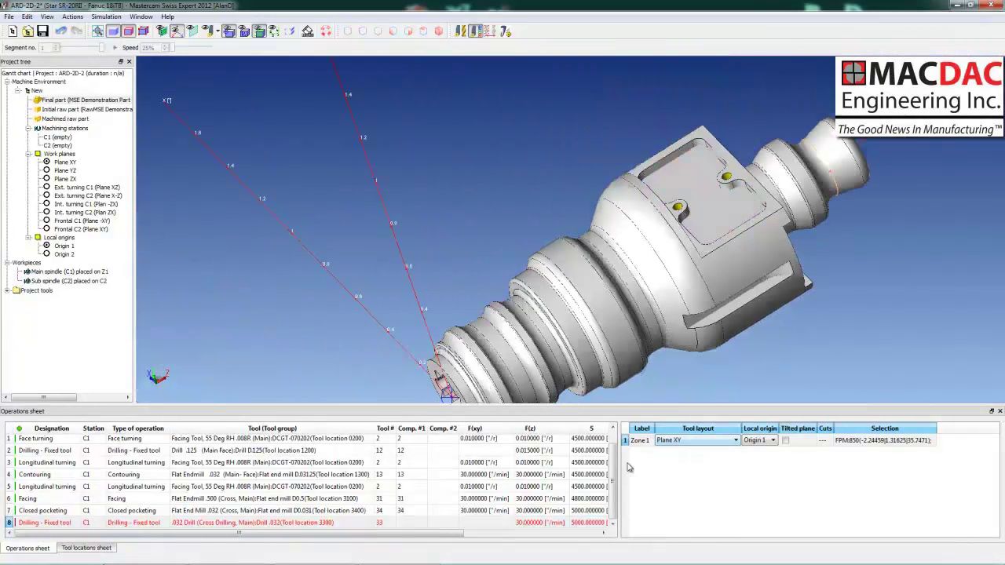
left_click(410, 521)
type("33")
right_click(645, 441)
left_click(674, 483)
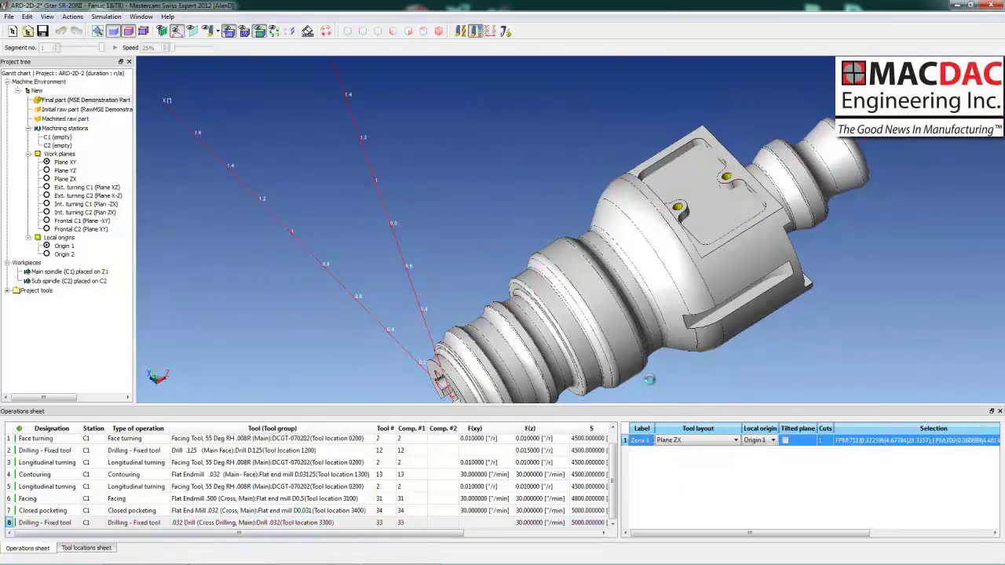
- Create one parametric zone from Zone 1 of the cross-drilling operation with a 180° rotation around Z
right_click(646, 445)
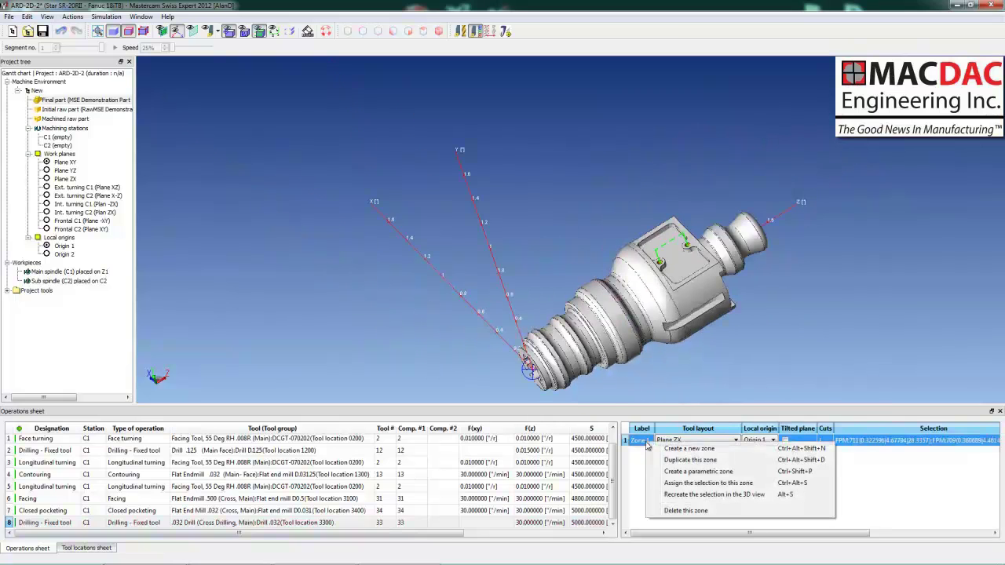
left_click(679, 472)
left_click(630, 252)
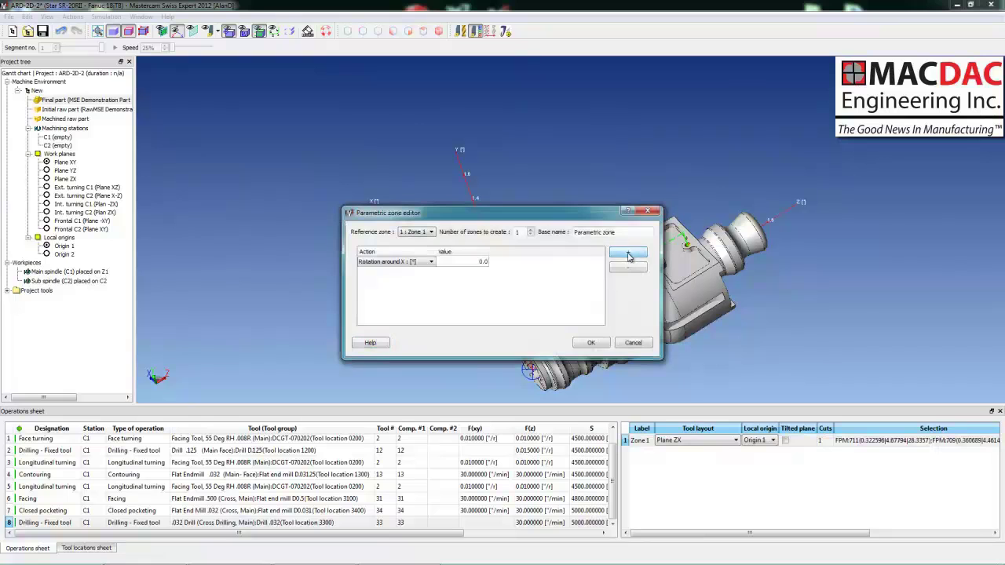
left_click(413, 264)
left_click(433, 278)
left_click(467, 264)
type("180")
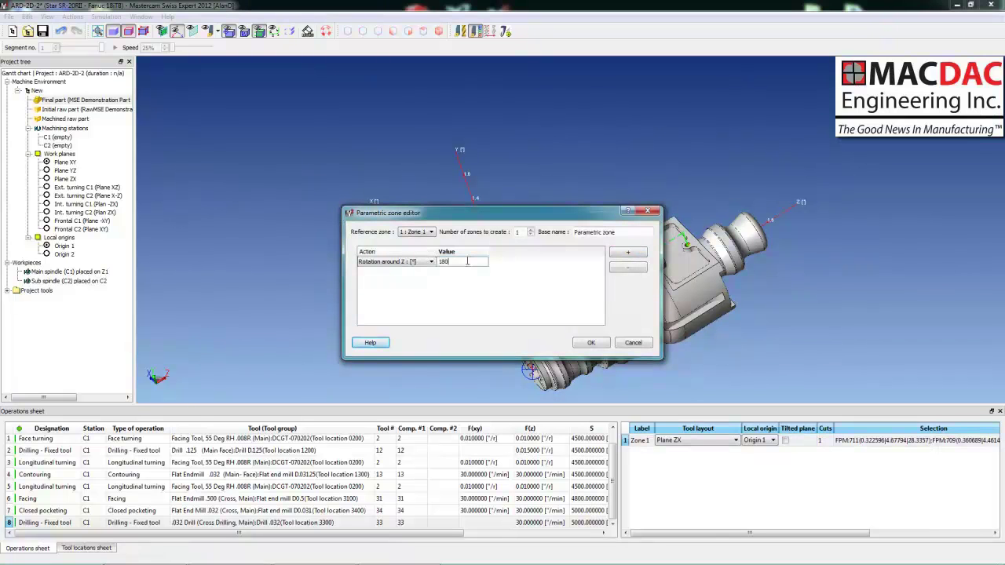
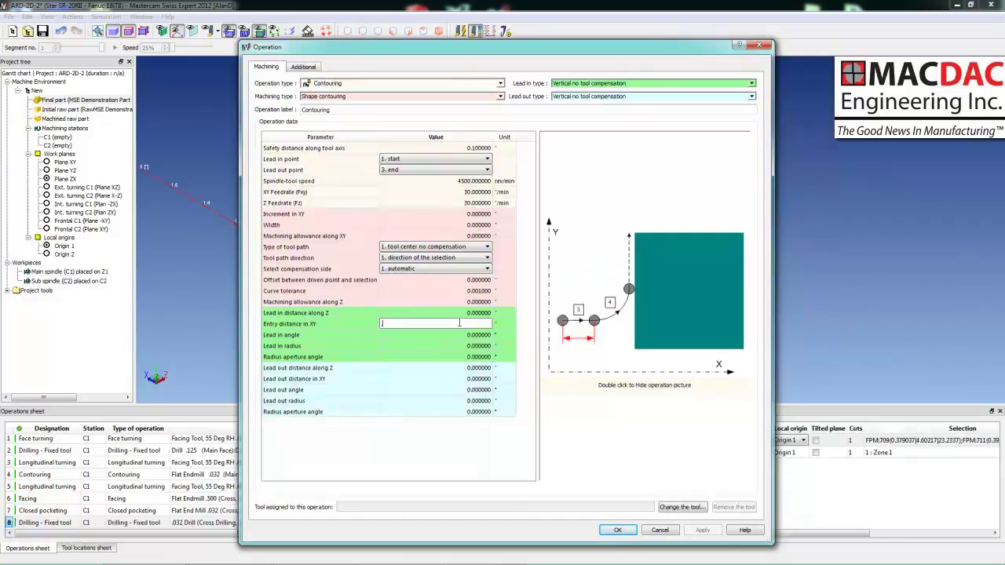
- Set the contouring operation's XY entry distance to 0.125, lead in angle to 10°, XY lead out distance to 0.125 and lead out angle to -90°
type(".125")
left_click(461, 335)
type("1")
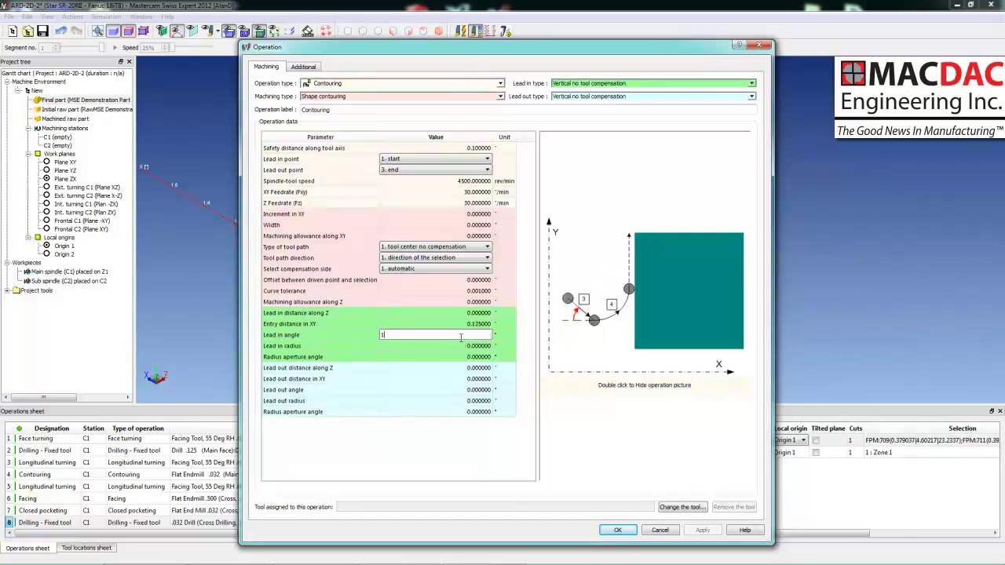
type("0")
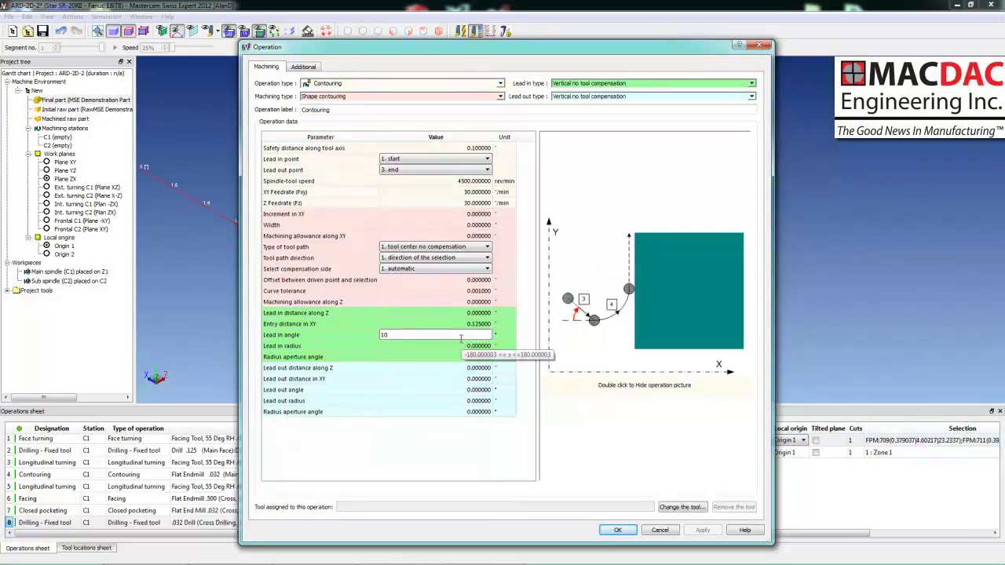
left_click(462, 380)
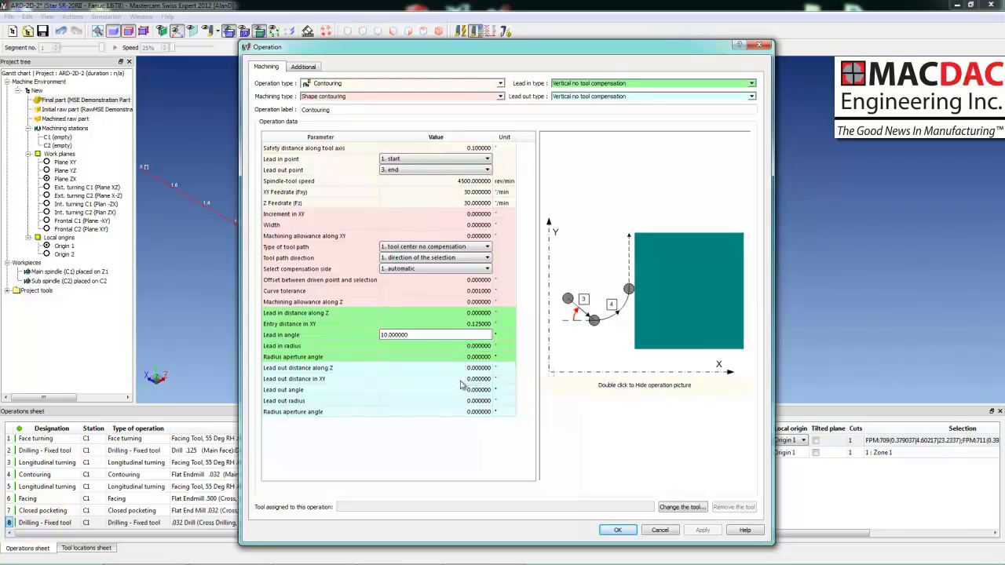
type(".125")
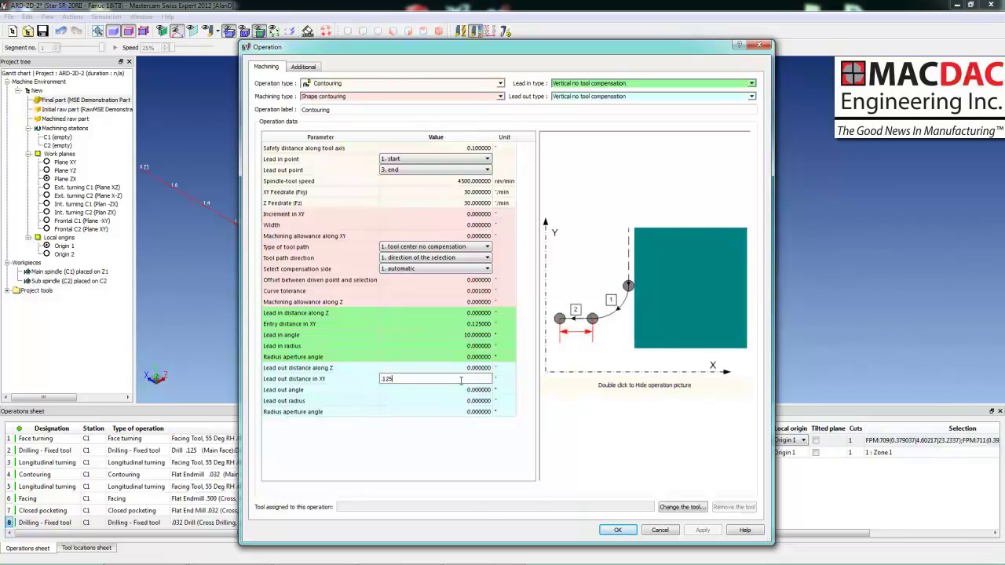
left_click(462, 393)
type("-90")
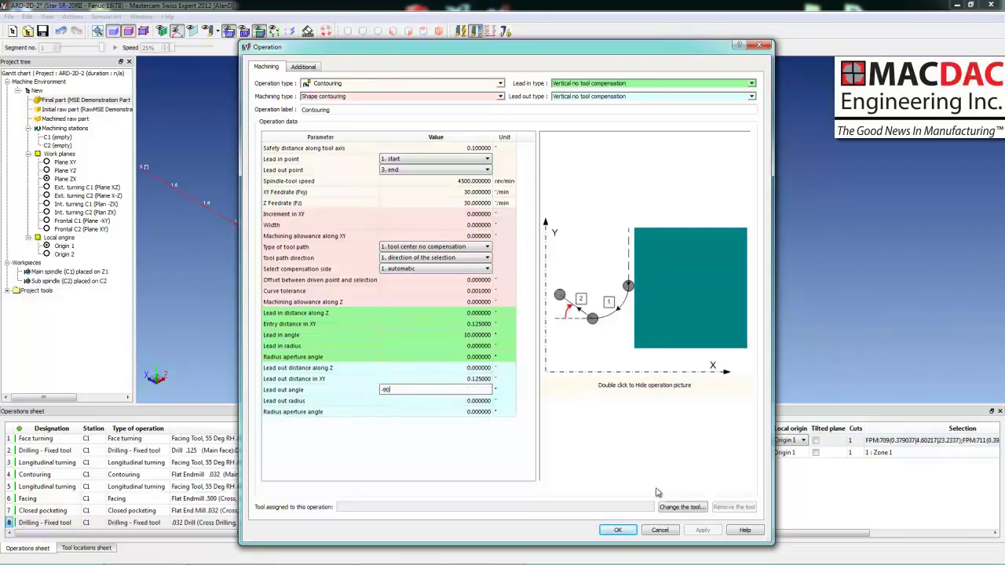
- Assign Key Cutter .062 from the .750 Dia x .062 Width key cutter group to the contouring operation and accept it
left_click(671, 507)
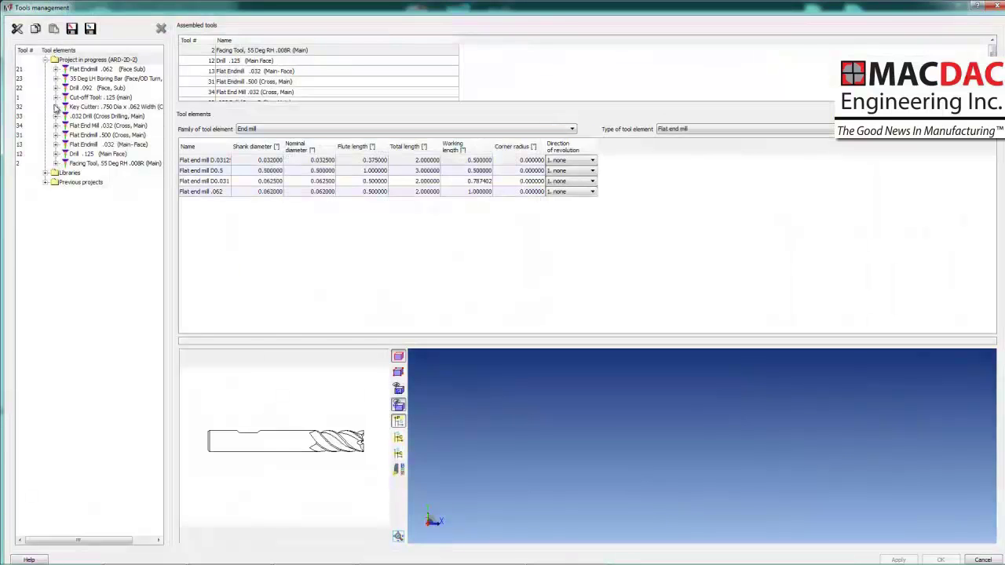
left_click(56, 107)
left_click(114, 137)
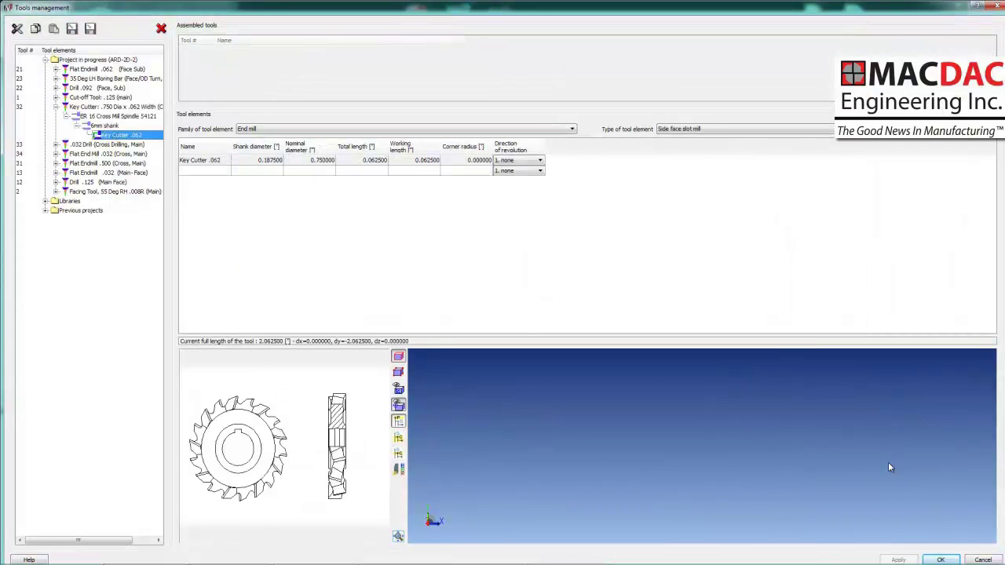
left_click(940, 560)
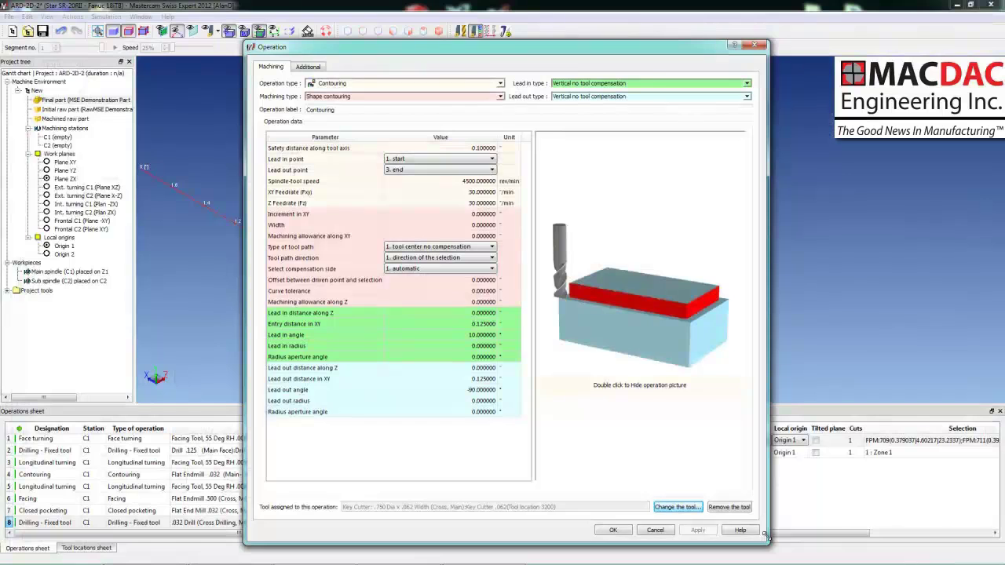
left_click(613, 530)
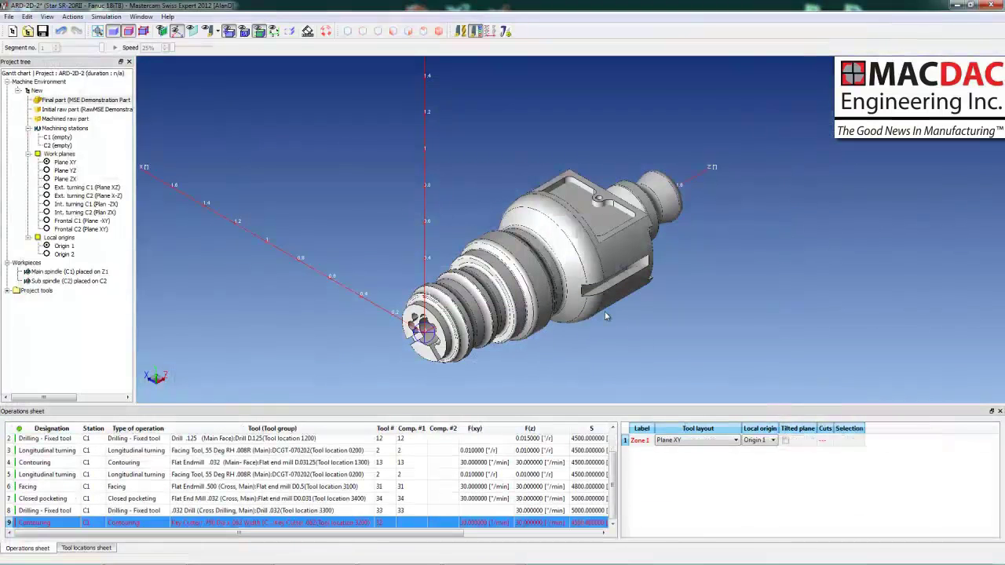
- Assign the lower edge of the part's side slot to Zone 1 of the key cutter contouring, with Comp. #1 set to 32
scroll(600, 304, "up", 5)
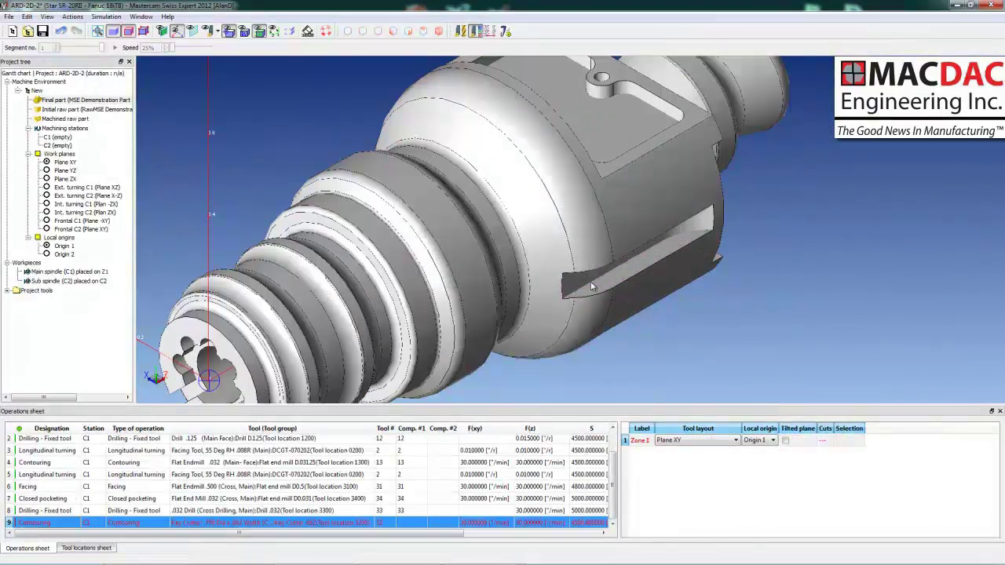
left_click(592, 287)
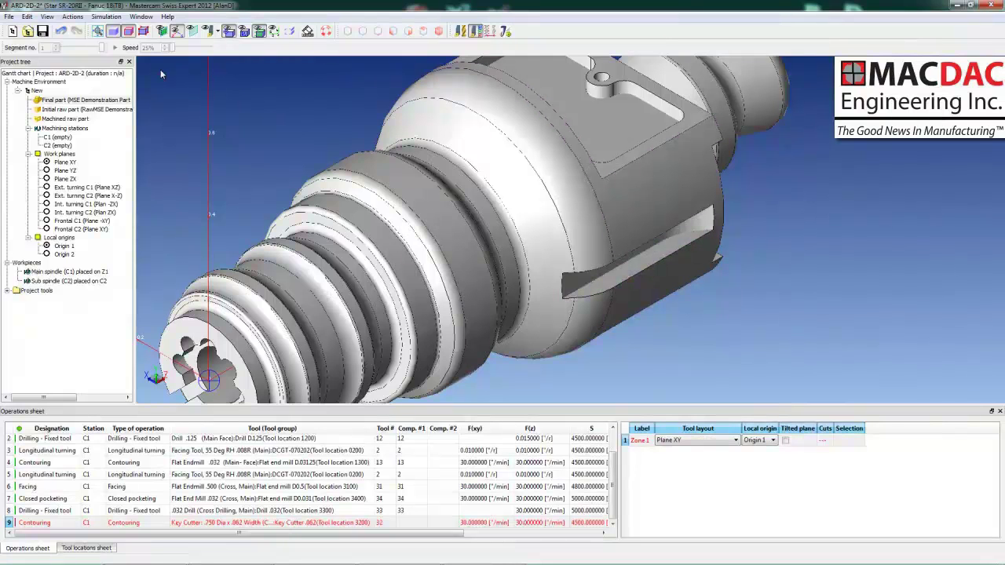
left_click(47, 16)
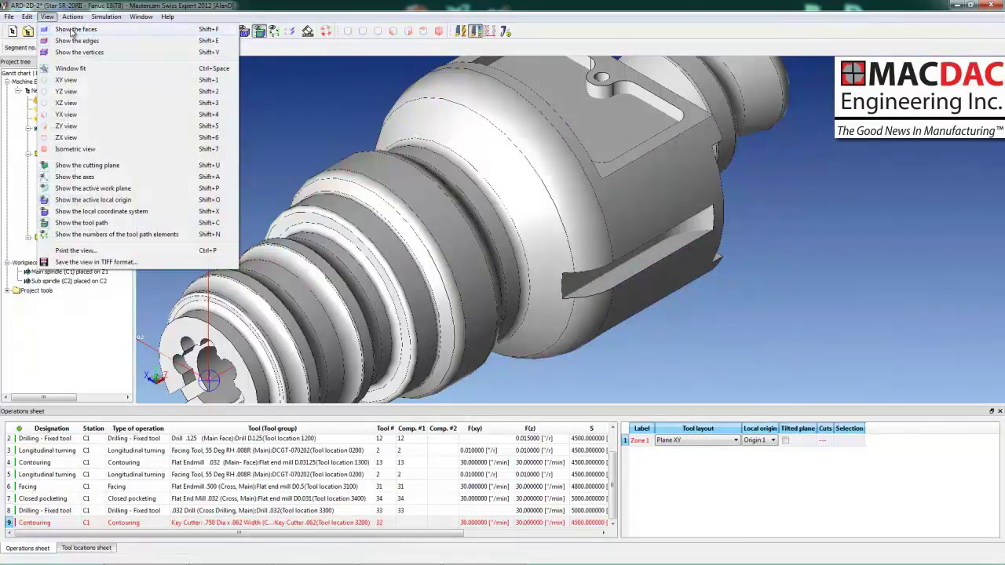
left_click(75, 29)
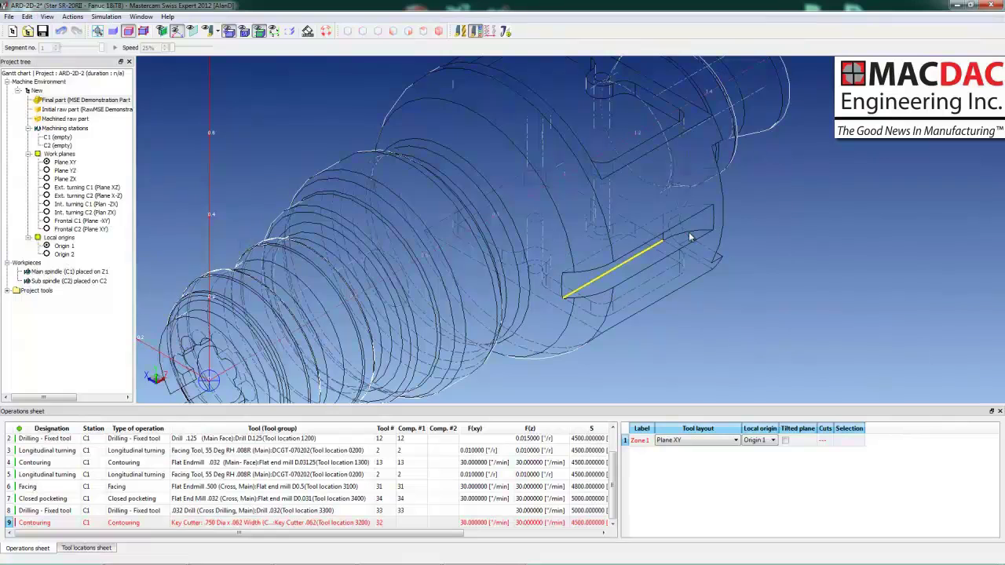
left_click(48, 16)
left_click(58, 29)
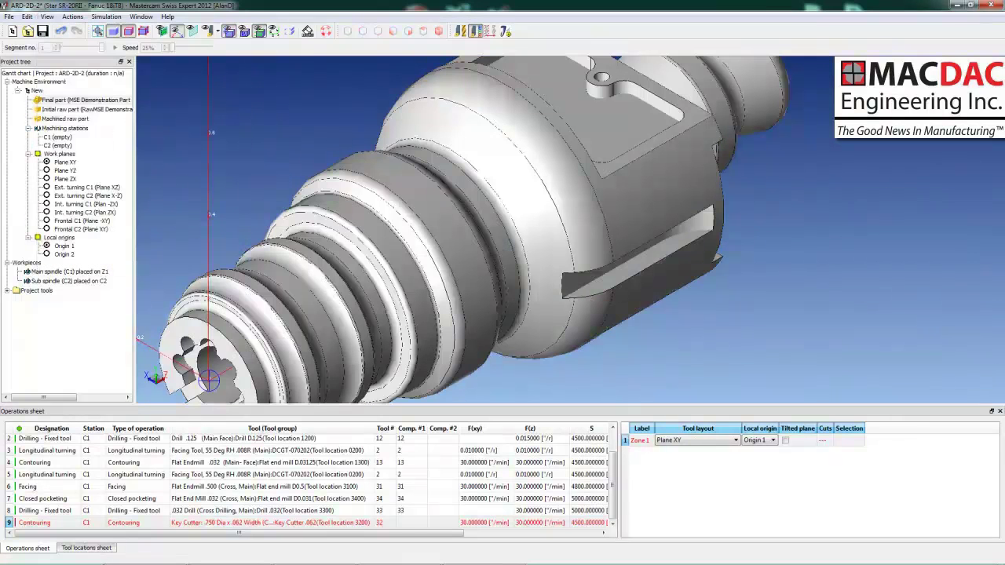
double_click(407, 523)
right_click(663, 442)
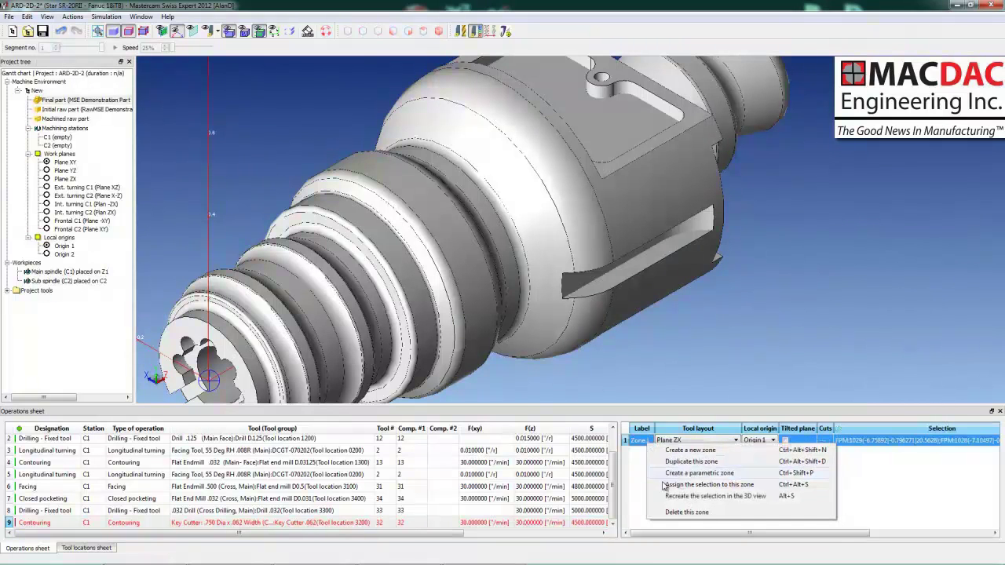
left_click(707, 484)
- Enable automatic sheet recalculation to calculate the key cutter contouring tool path
left_click(496, 523)
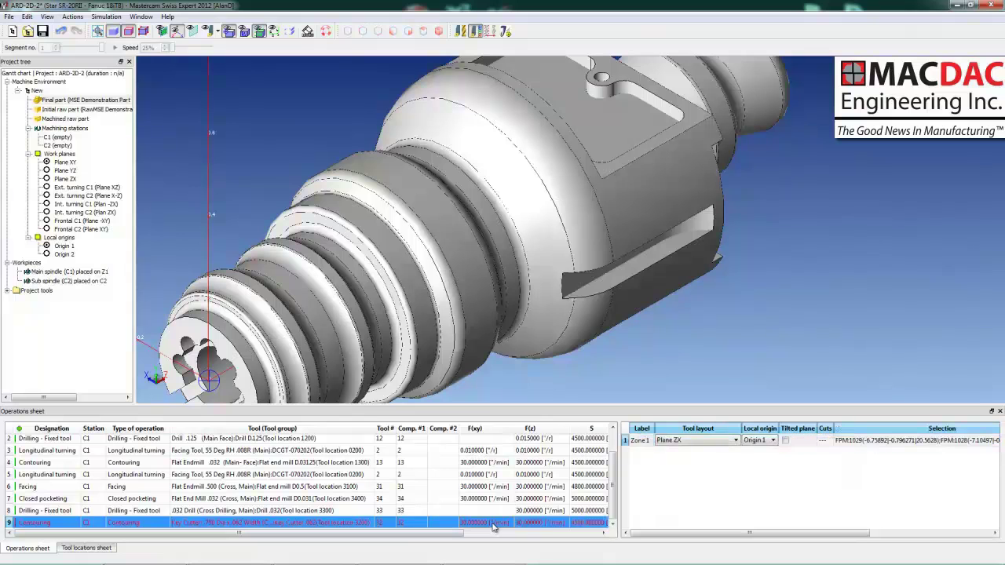
right_click(496, 523)
left_click(515, 515)
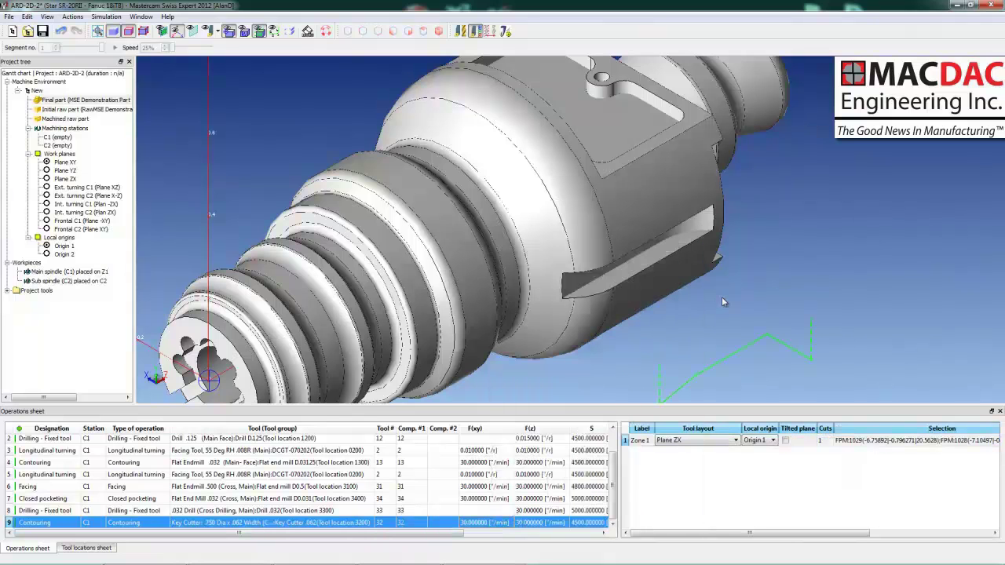
scroll(724, 302, "down", 3)
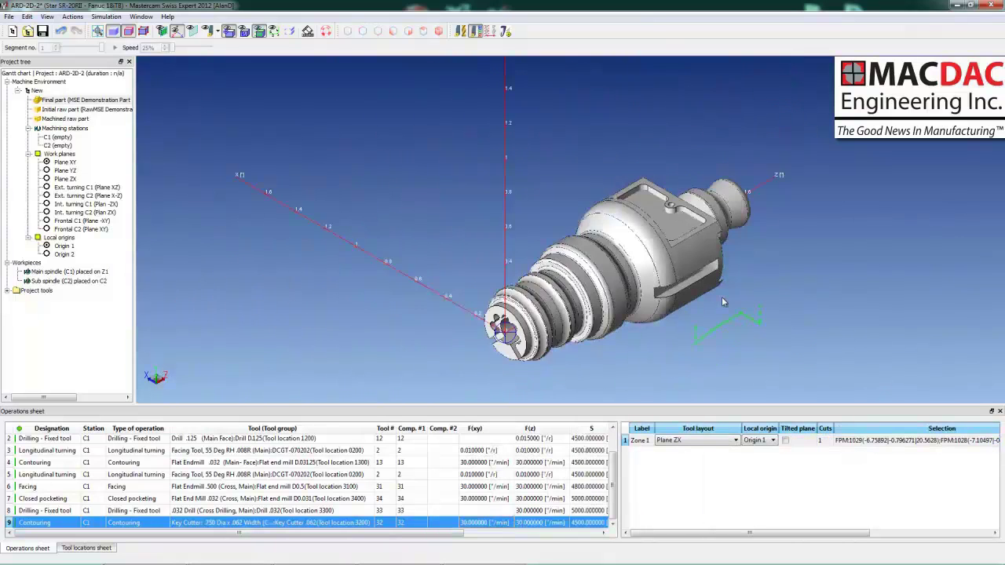
- Create one parametric zone from Zone 1 of the key cutter contouring, rotated around Z to the opposite side of the part
right_click(647, 444)
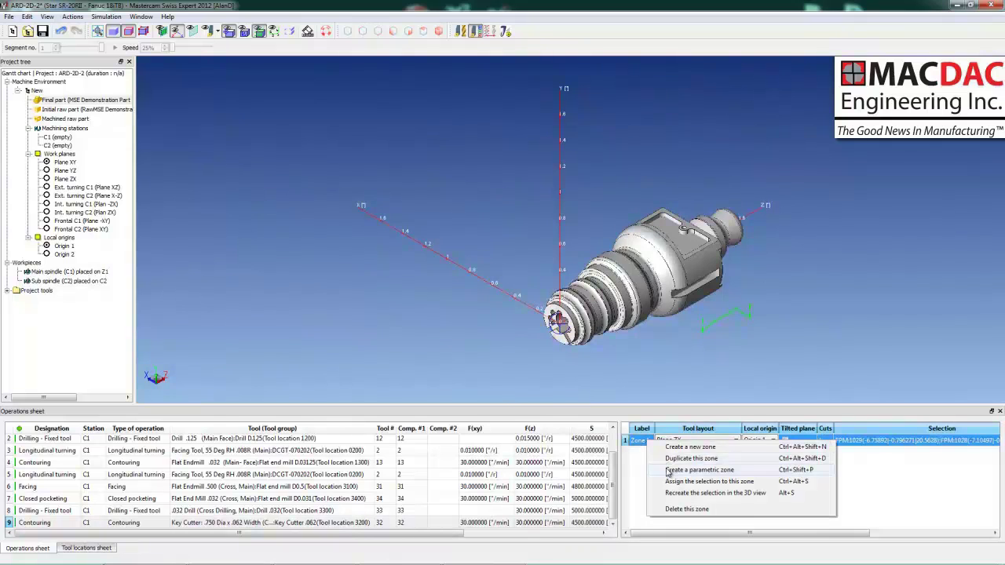
left_click(668, 470)
left_click(631, 255)
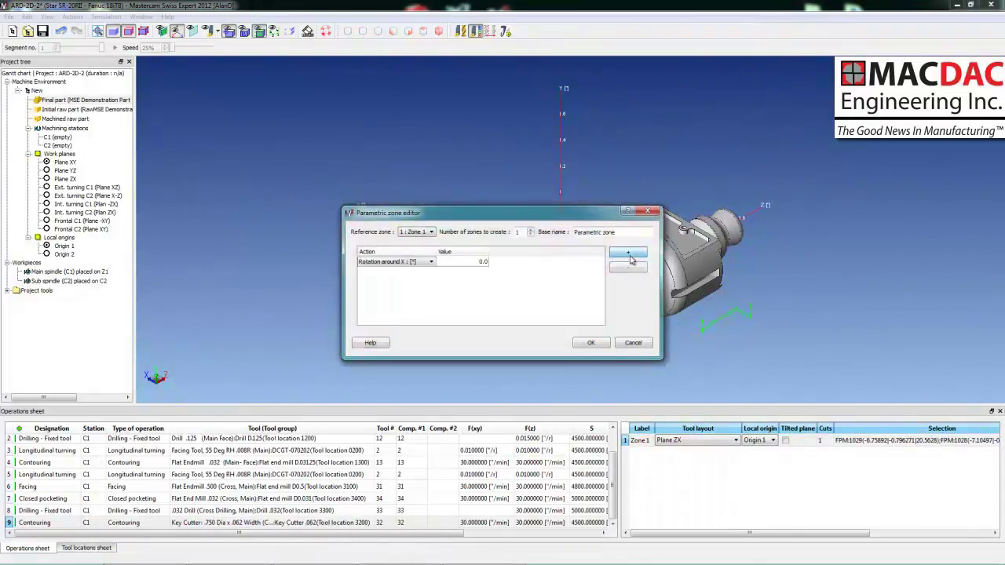
left_click(430, 262)
left_click(393, 289)
left_click(482, 262)
left_click(479, 260)
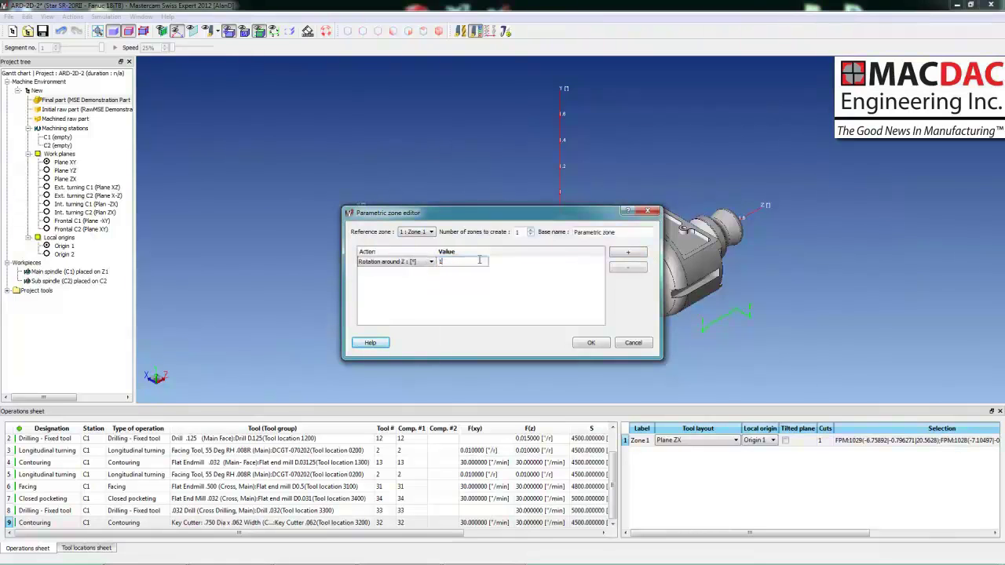
left_click(591, 343)
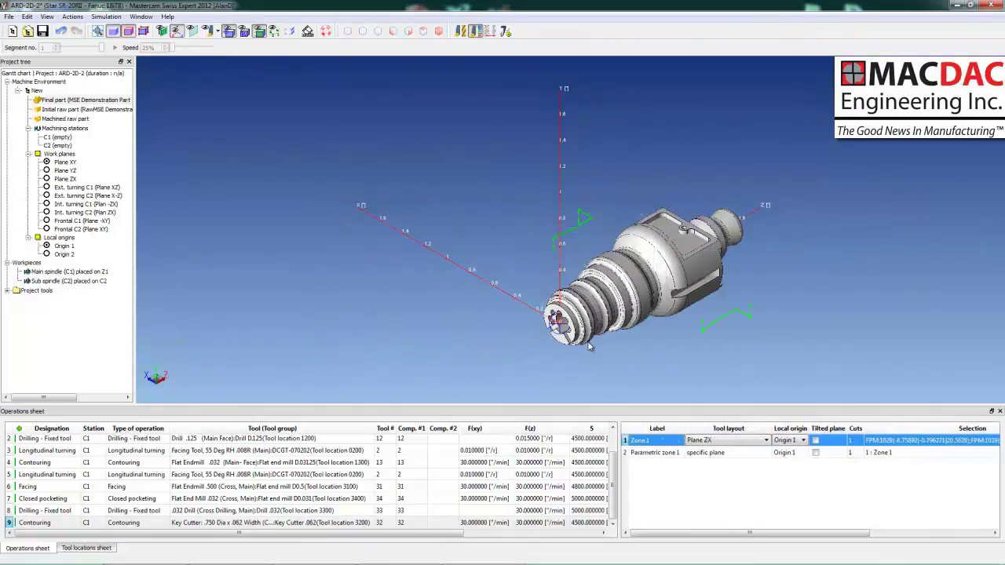
left_click(208, 31)
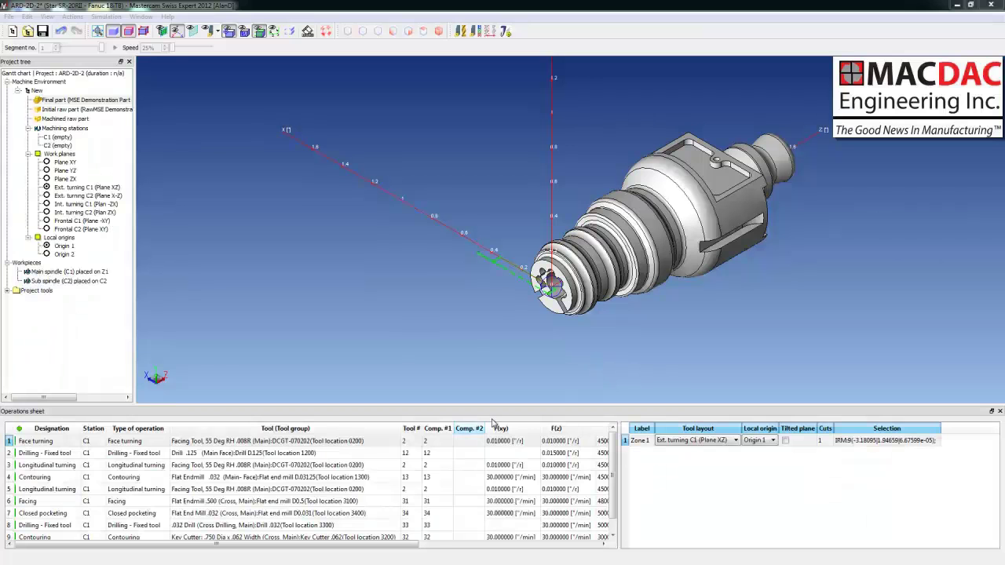
- Create a new Parting-off operation after the key cutter contouring, using the Parting-off with subspindle machining type
left_click(97, 538)
right_click(98, 539)
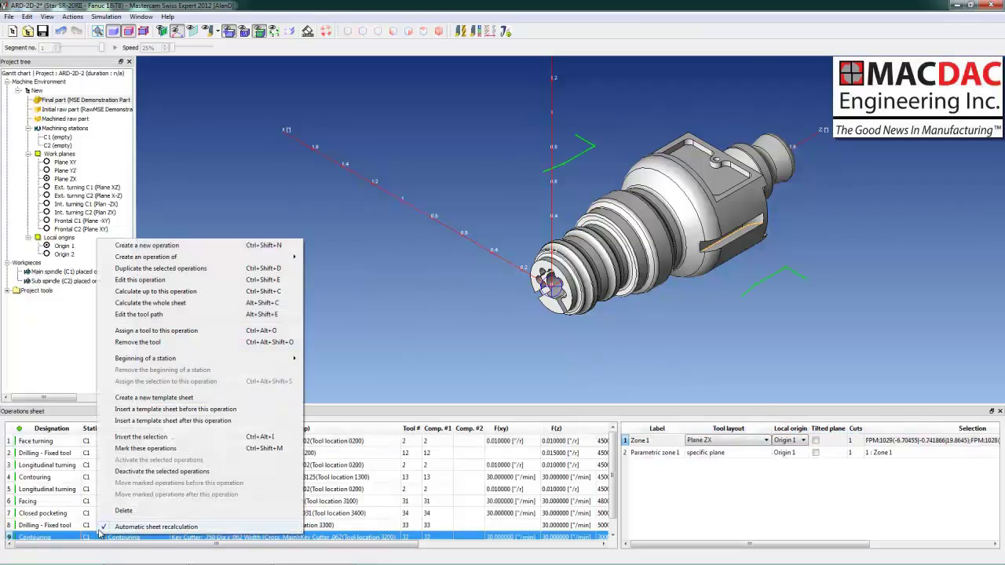
left_click(193, 246)
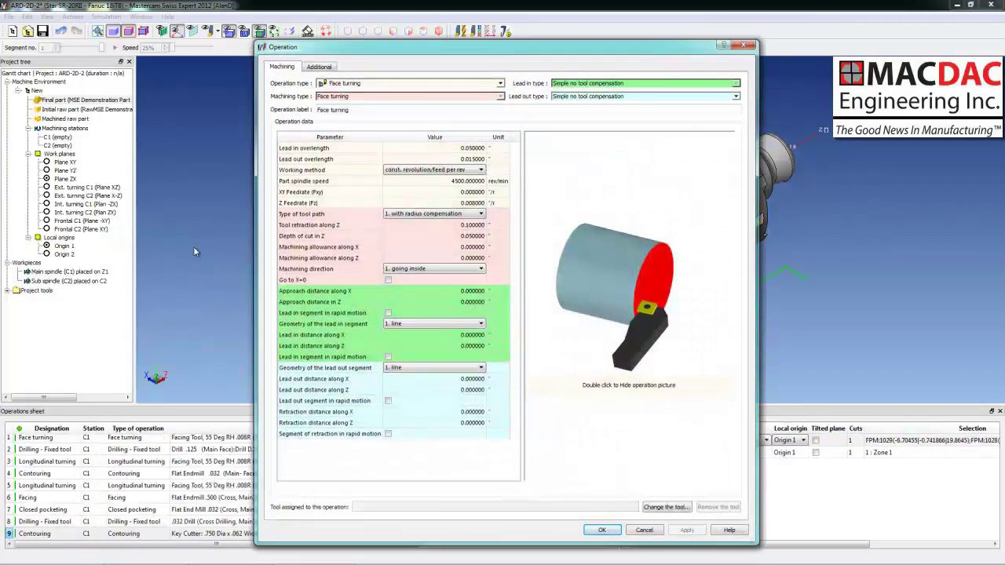
left_click(420, 83)
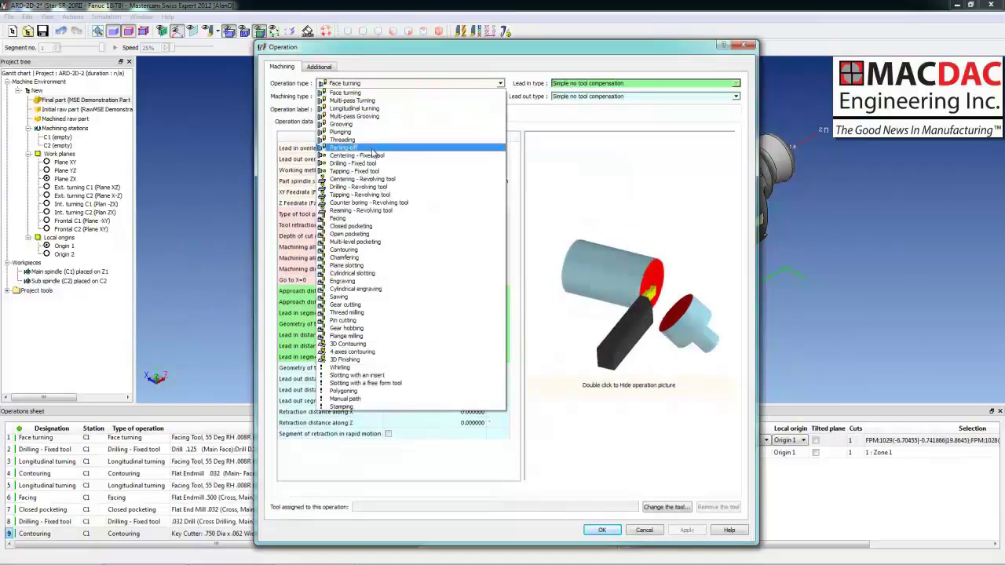
left_click(373, 149)
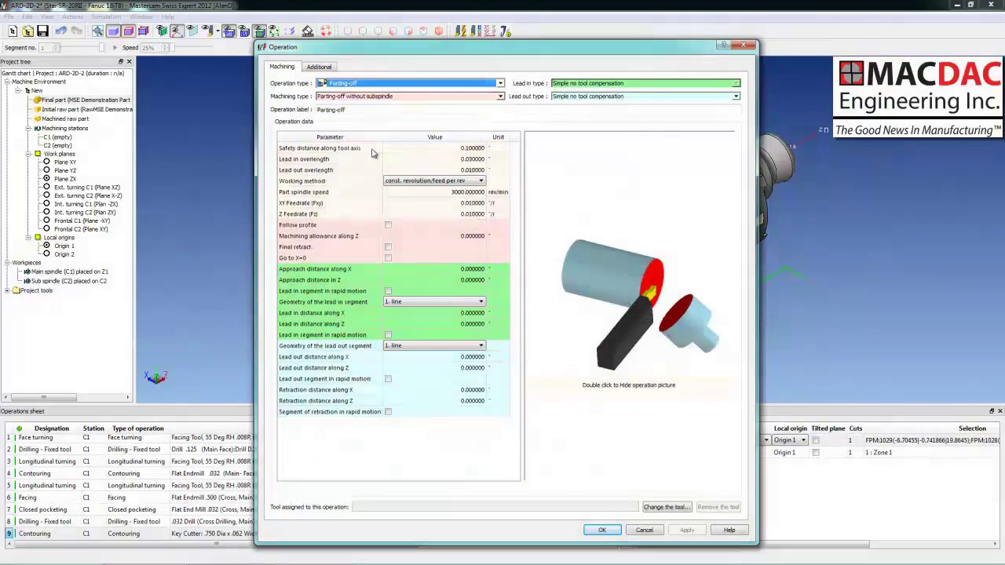
left_click(416, 96)
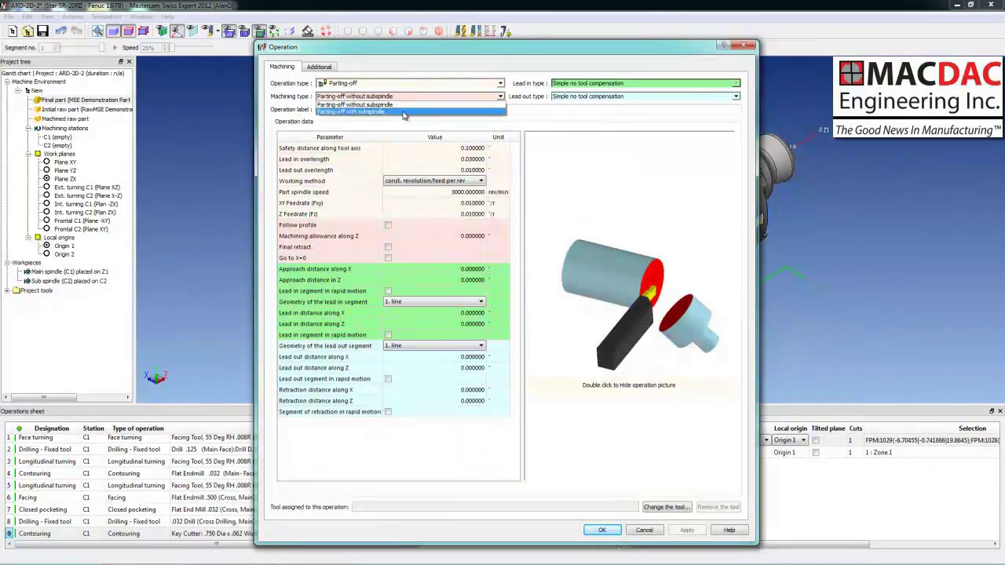
left_click(403, 112)
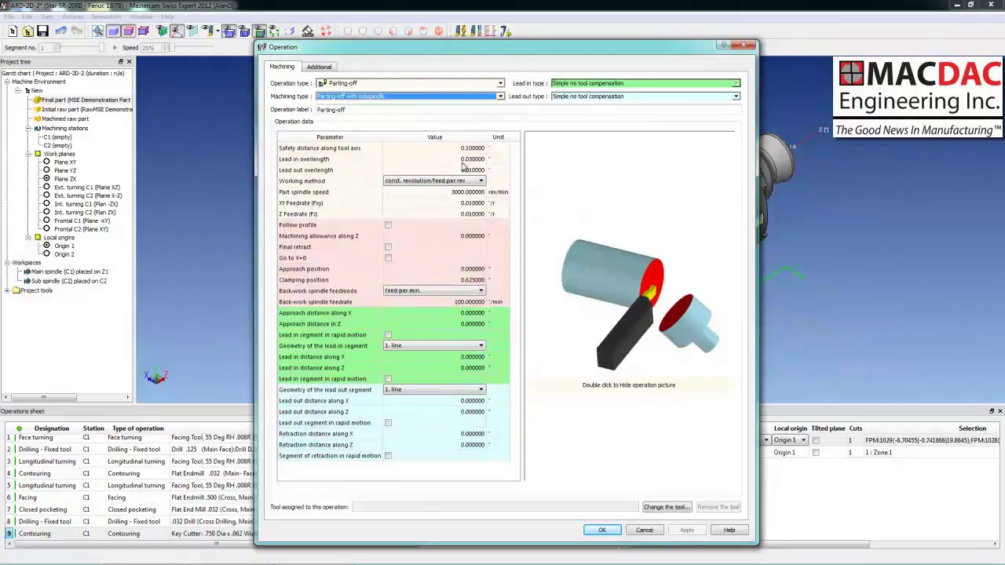
left_click(462, 281)
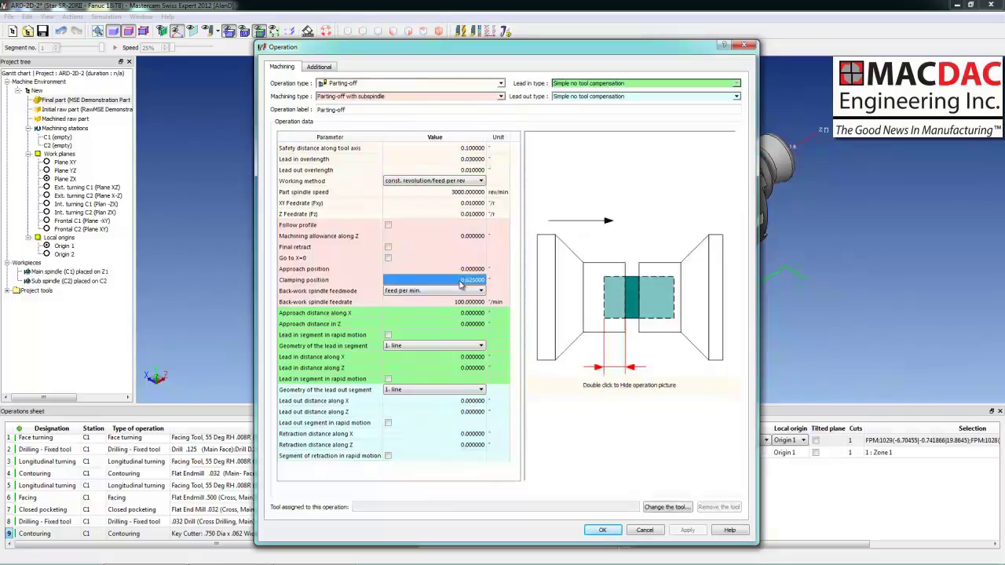
- Assign the 1mm wide RH cutoff insert of Cut-off Tool: .125 (main) to the parting-off operation and accept the operation
left_click(681, 508)
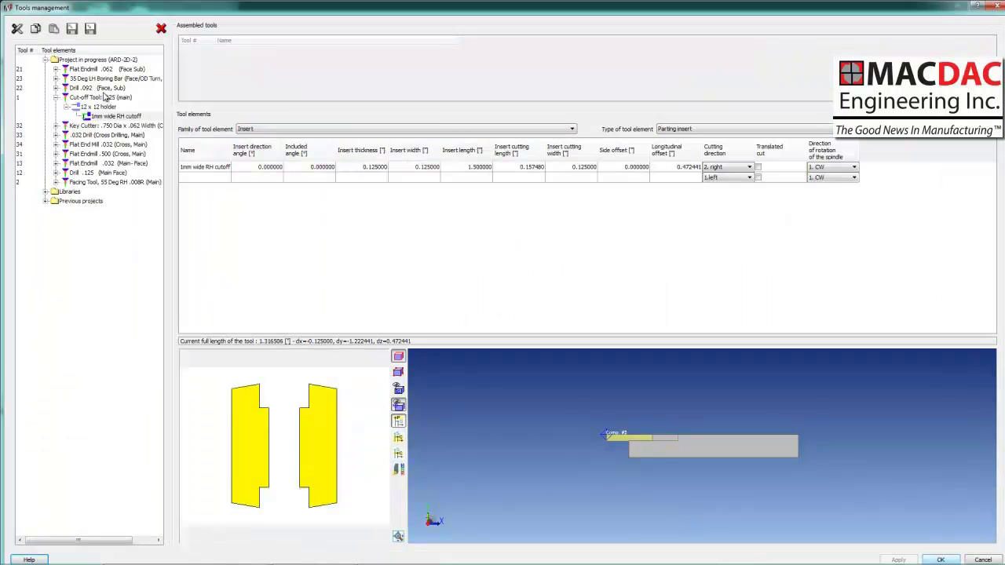
left_click(113, 117)
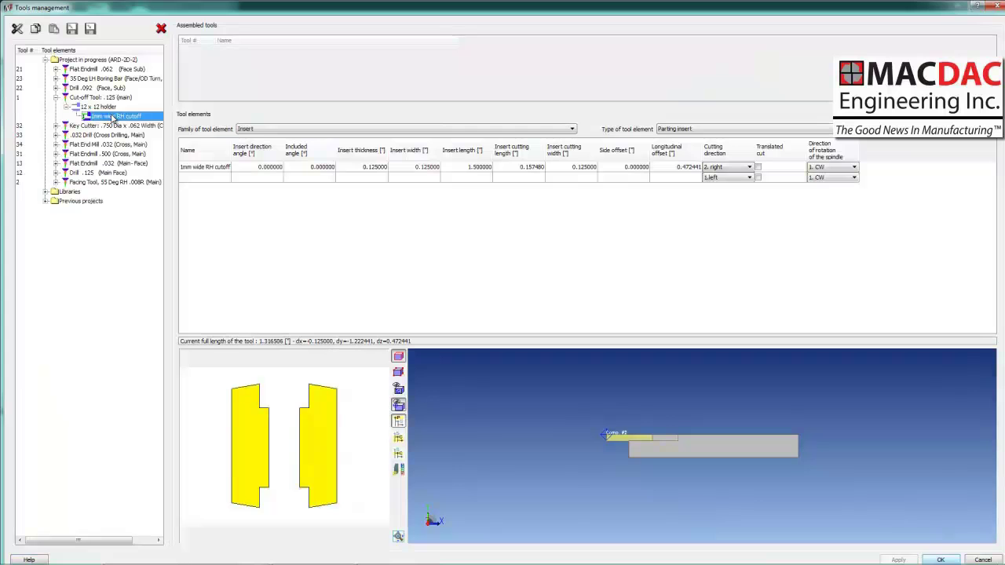
left_click(938, 559)
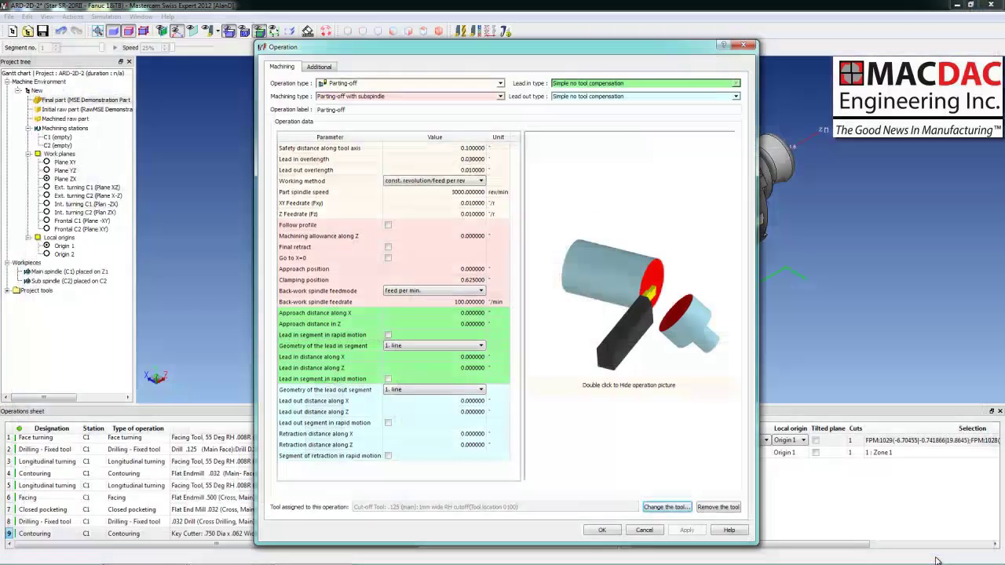
left_click(602, 529)
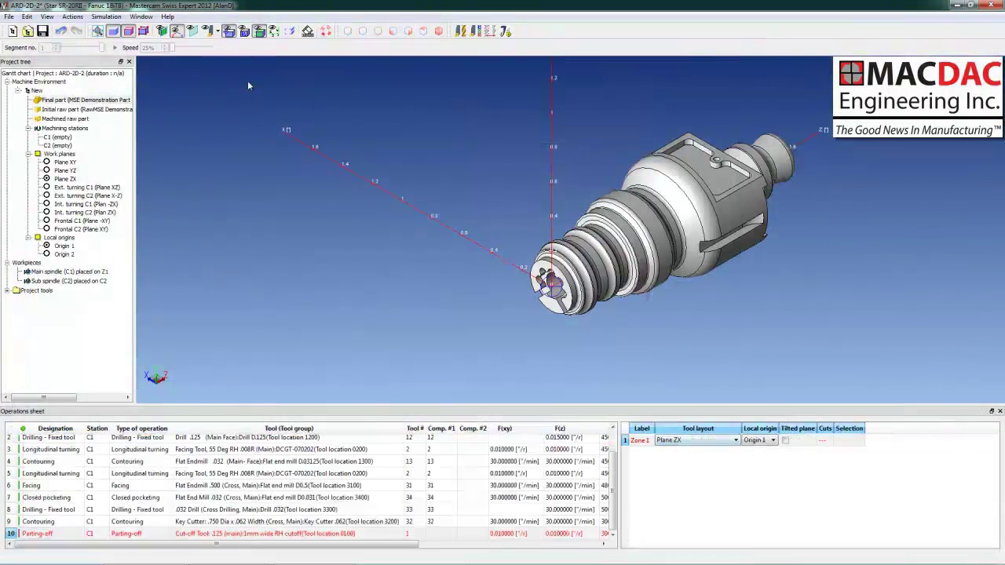
- Assign the back end face of the initial raw part to Zone 1 of the parting-off, with Comp. #1 set to 1
left_click(90, 110)
left_click_drag(585, 306, 720, 262)
left_click(722, 282)
left_click(441, 535)
left_click(441, 535)
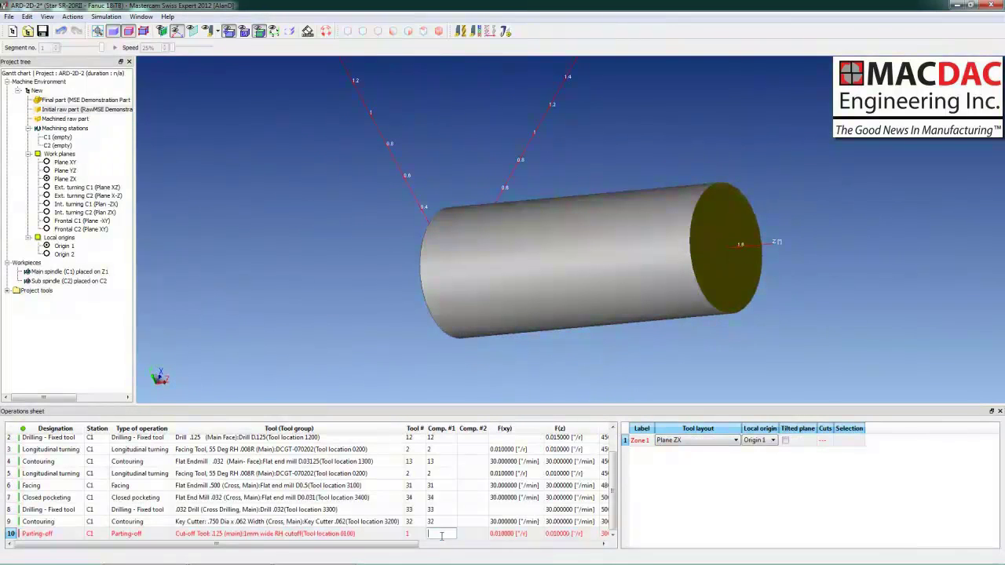
right_click(637, 441)
left_click(673, 484)
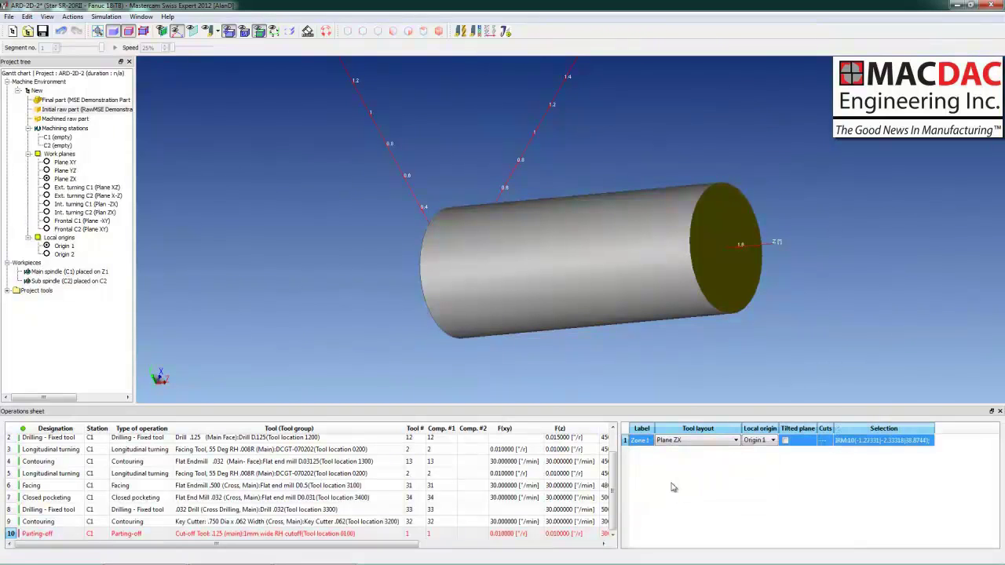
- Enable automatic sheet recalculation for the parting-off, display its tool, and set Zone 1's tool layout to Ext. turning C1 (Plane XZ)
right_click(420, 537)
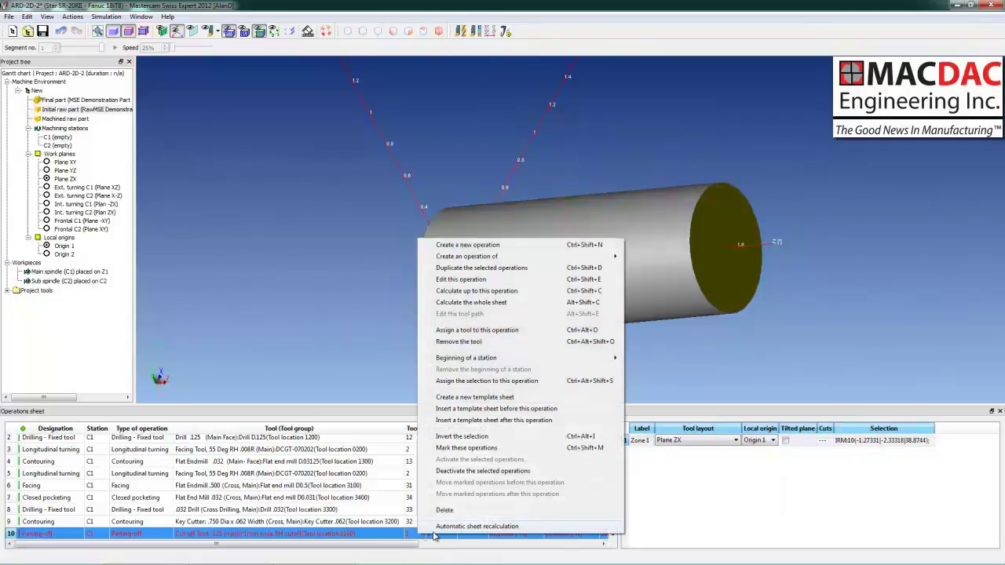
left_click(445, 526)
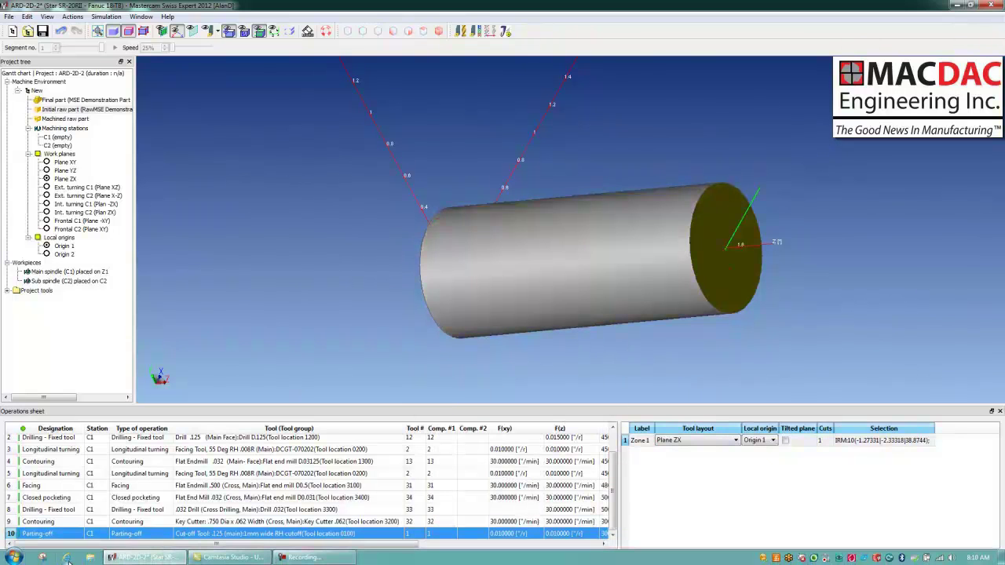
left_click(208, 33)
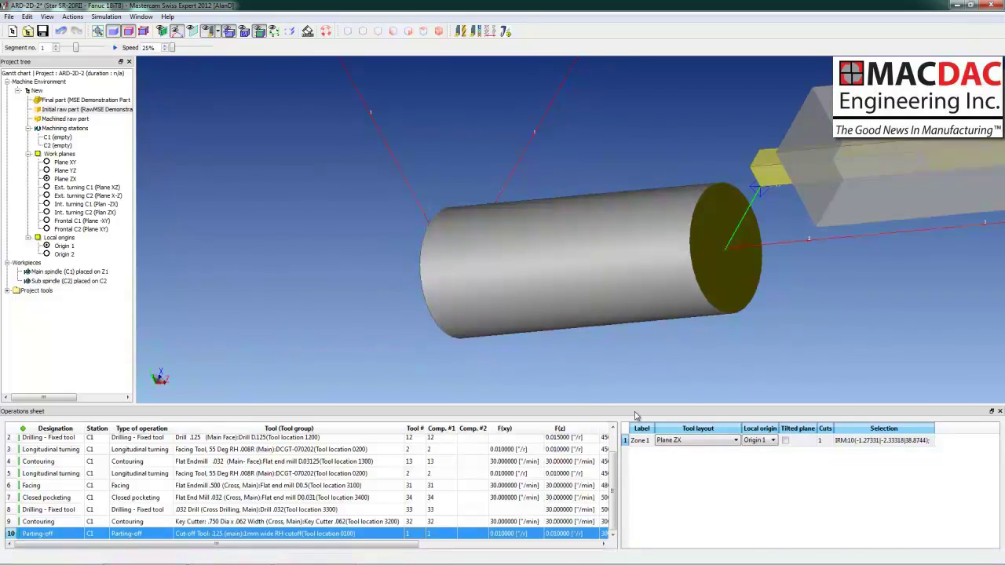
left_click(683, 441)
left_click(679, 459)
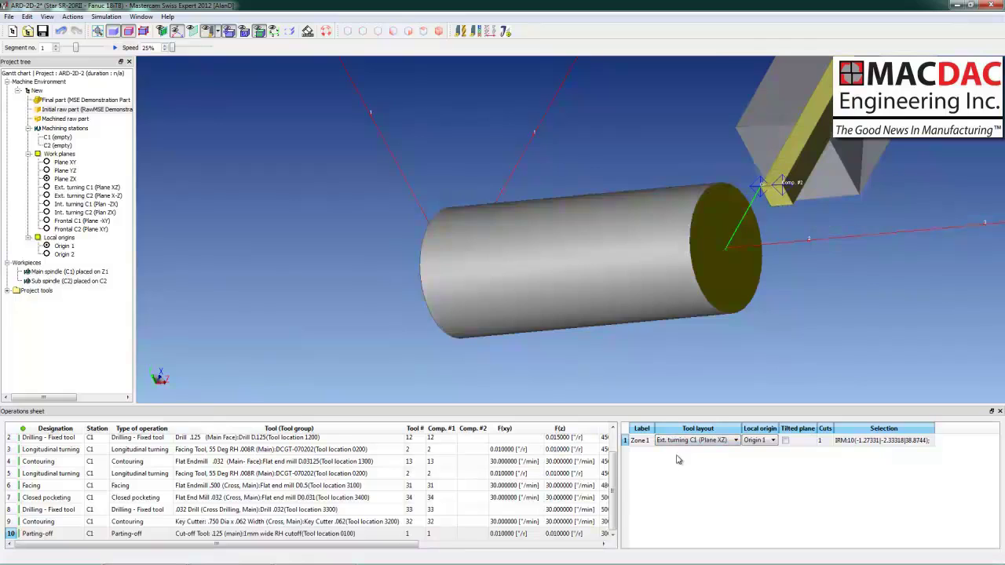
left_click(56, 48)
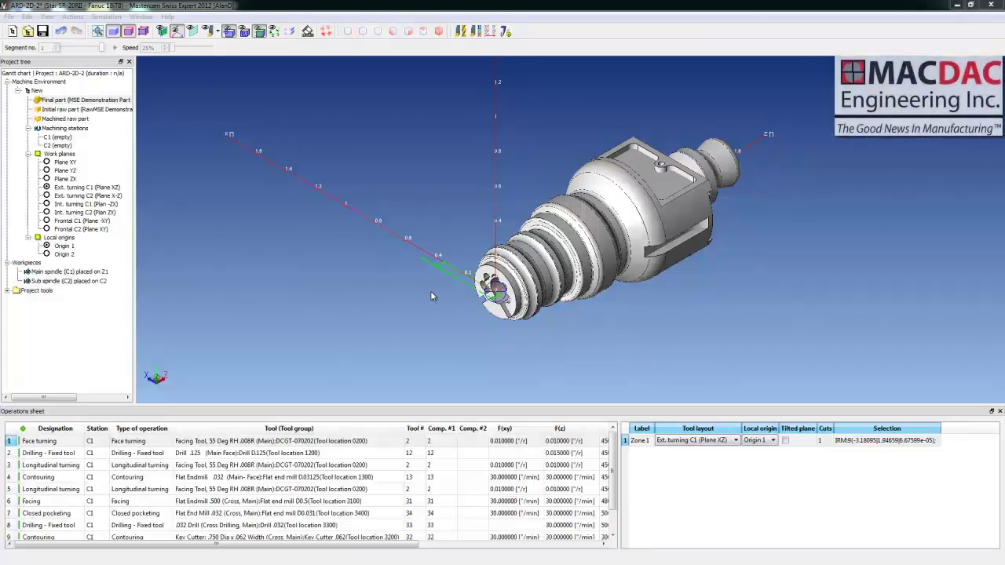
- Create a new operation from the key cutter contouring row, with the operation type Drilling - Fixed tool
right_click(53, 539)
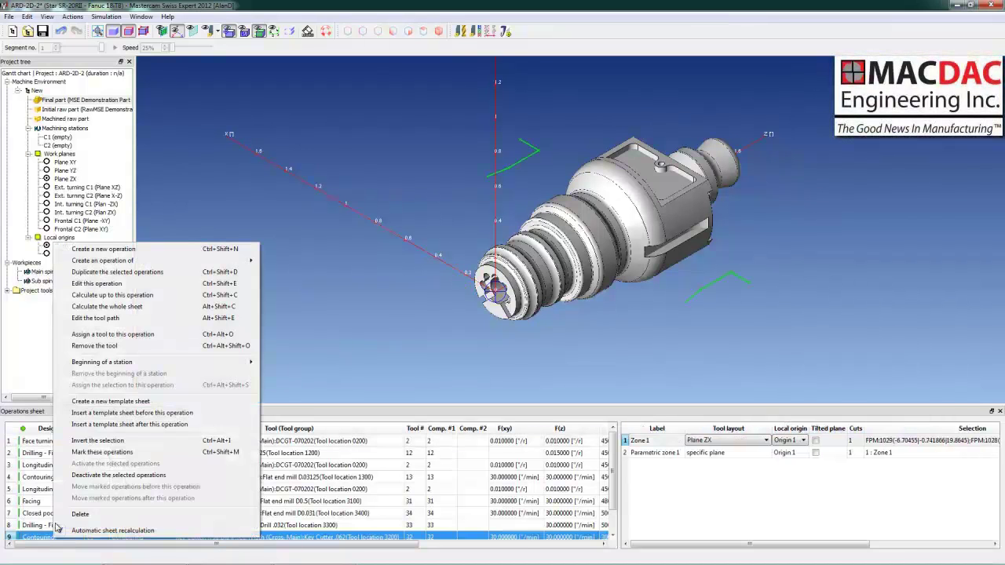
left_click(196, 248)
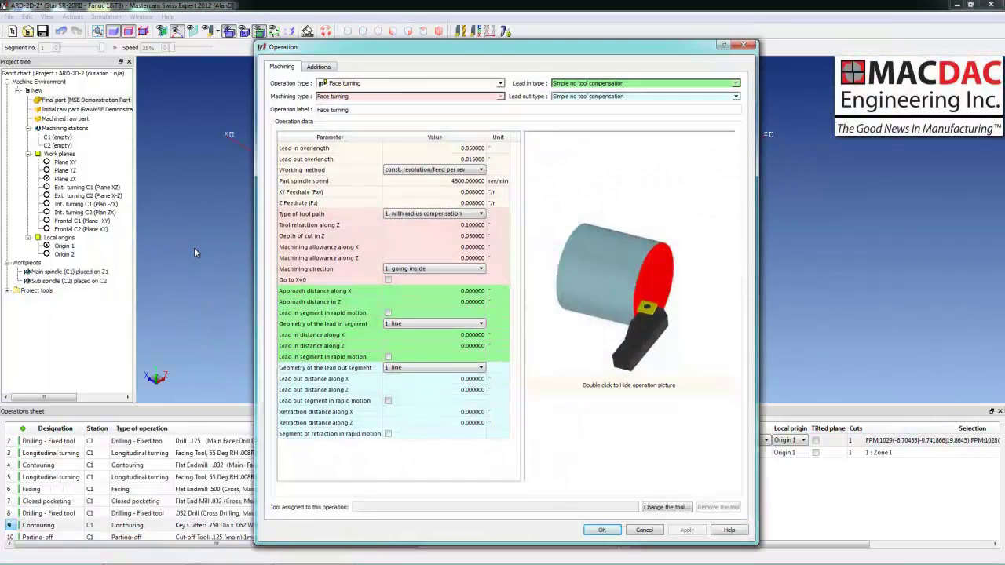
left_click(453, 83)
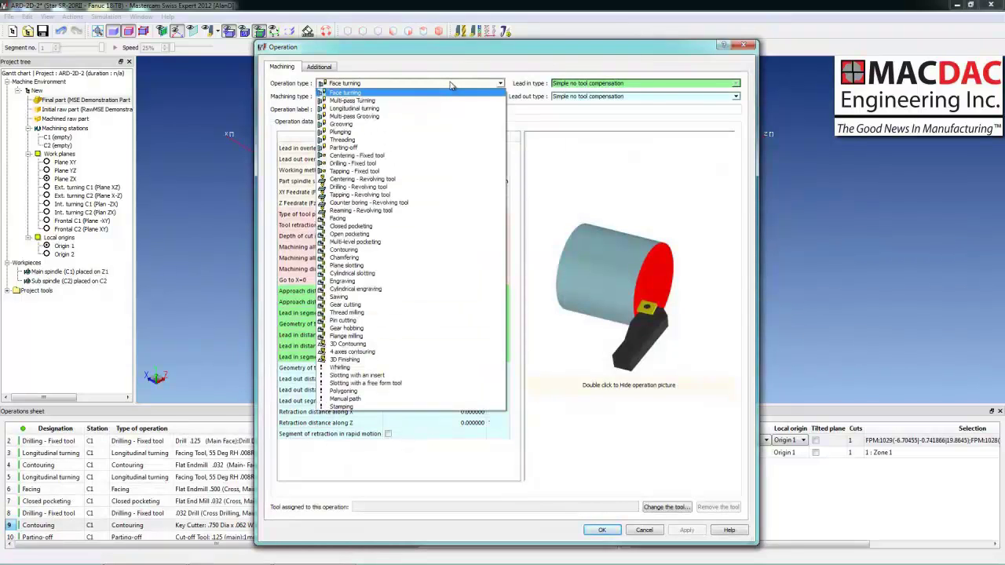
left_click(416, 163)
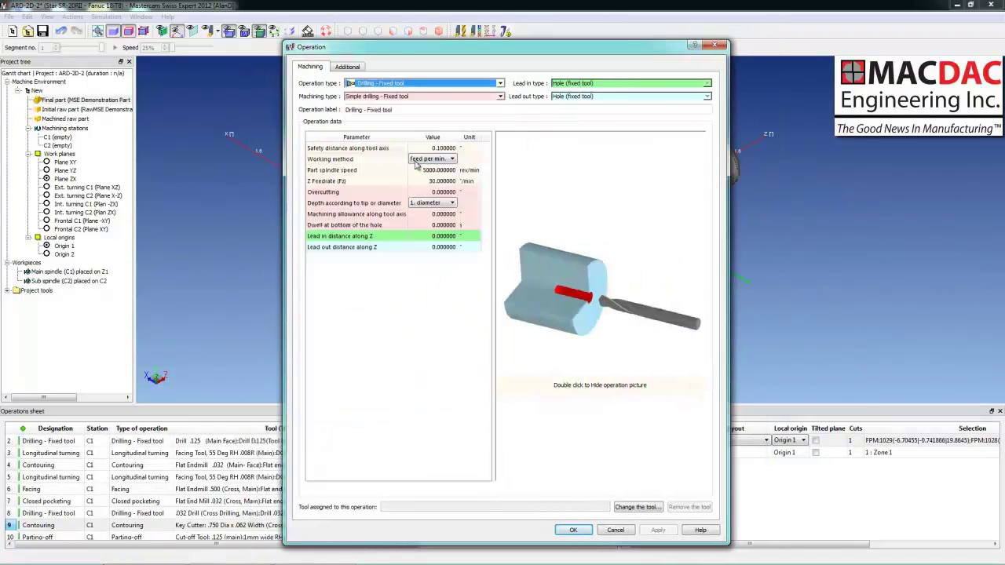
- Assign the Drill .092 (Face, Sub) tool to the fixed-tool drilling and accept the operation
left_click(639, 508)
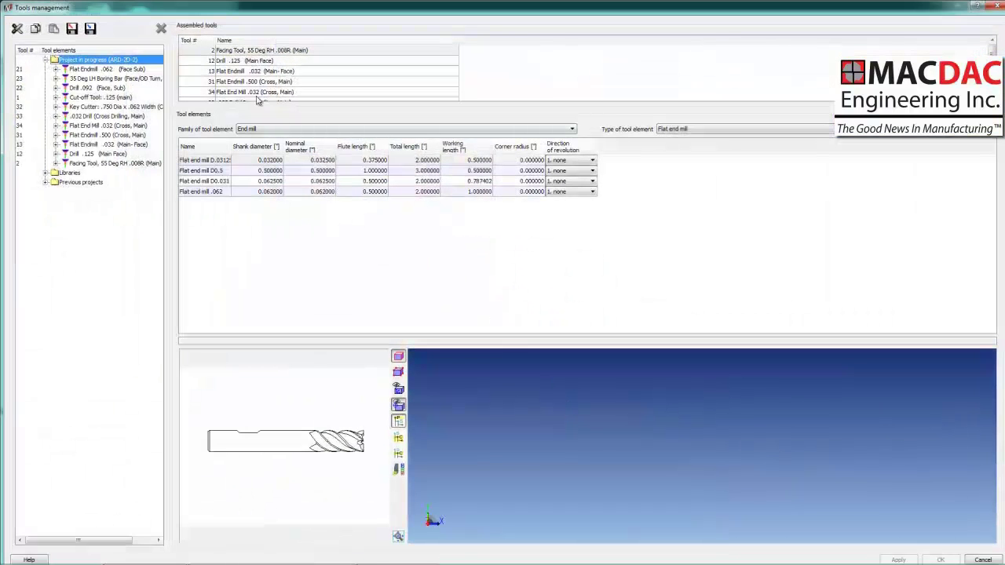
left_click(55, 88)
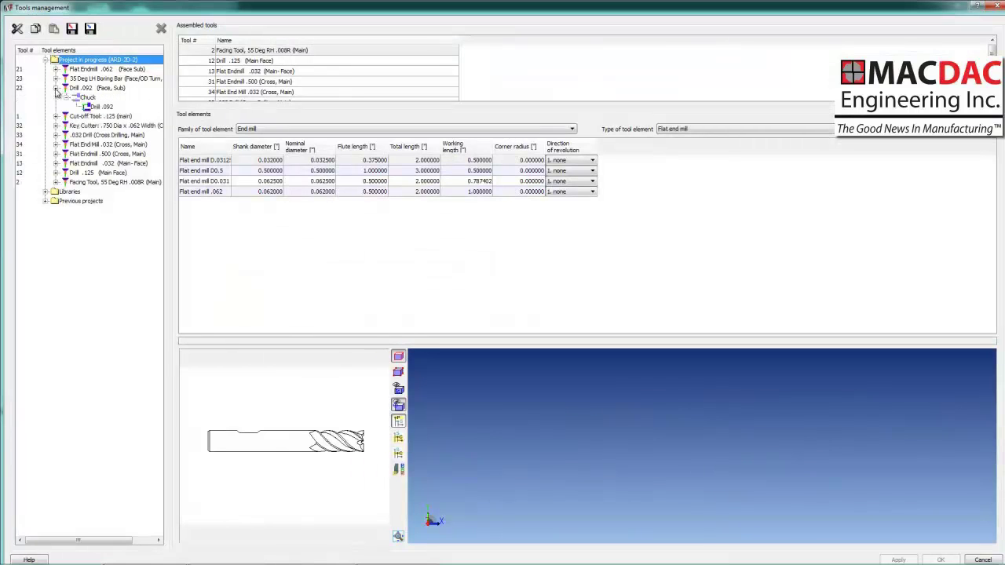
left_click(108, 108)
left_click(940, 559)
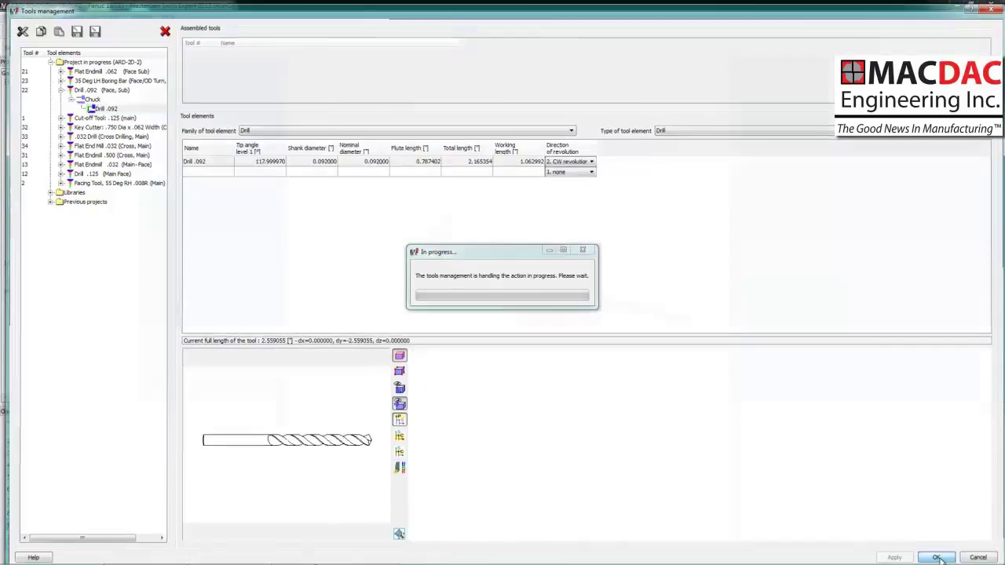
left_click(573, 530)
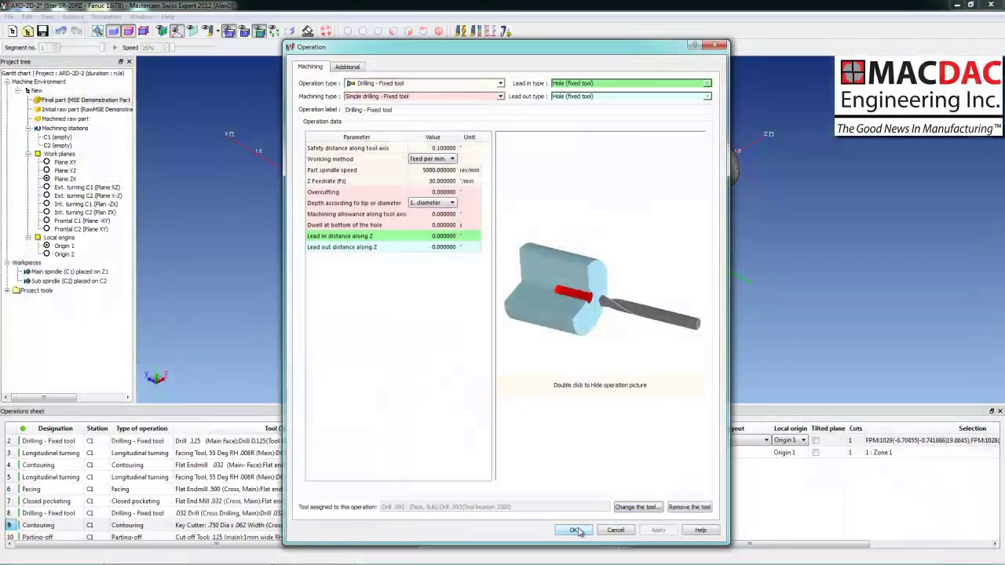
- Select the axial hole in the part's back end and set Comp. #1 of the new drilling operation to 22
middle_click_drag(724, 318, 807, 305)
scroll(807, 304, "up", 5)
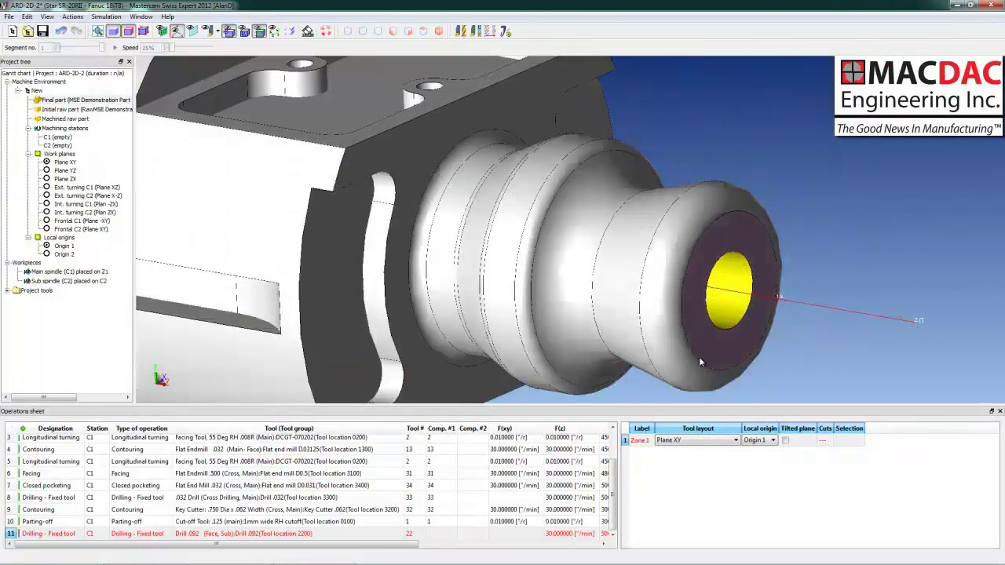
left_click(434, 537)
left_click(434, 536)
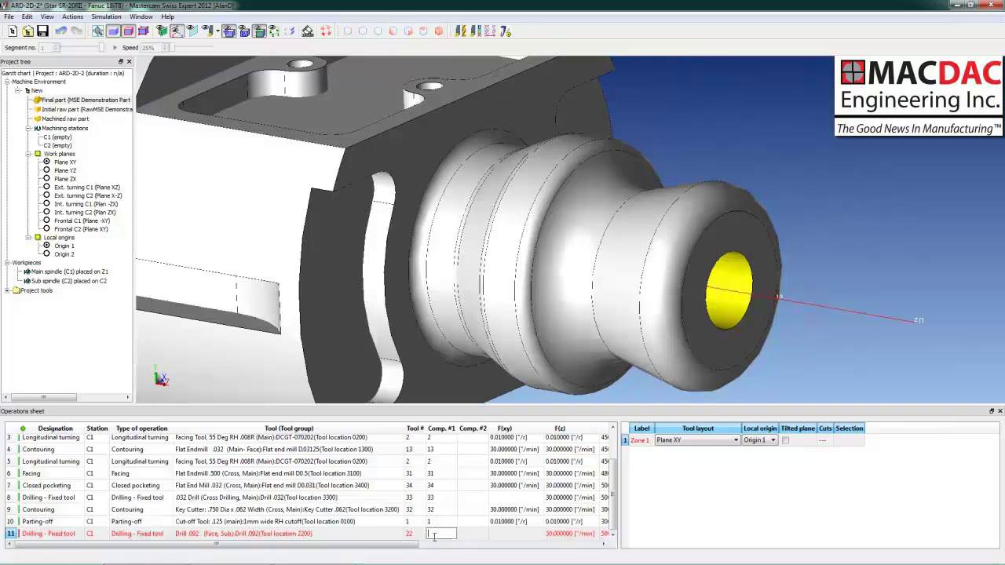
- Mark the Drill .092 operation as the beginning of station C2
right_click(90, 537)
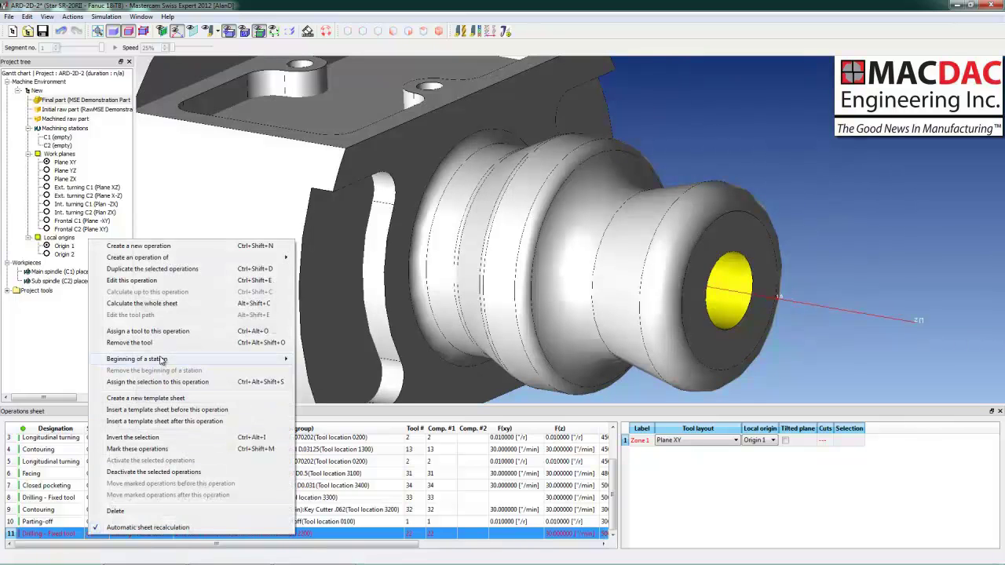
mouse_move(288, 365)
left_click(316, 372)
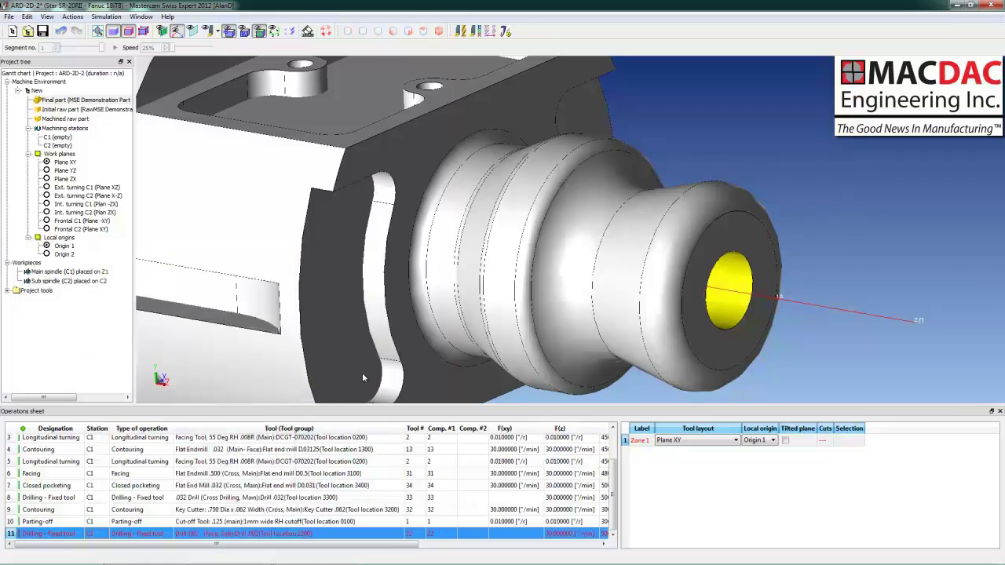
- Set the drilling zone's tool layout to Frontal C2 (Plane XY) and assign the selected axial hole to Zone 1
left_click(676, 442)
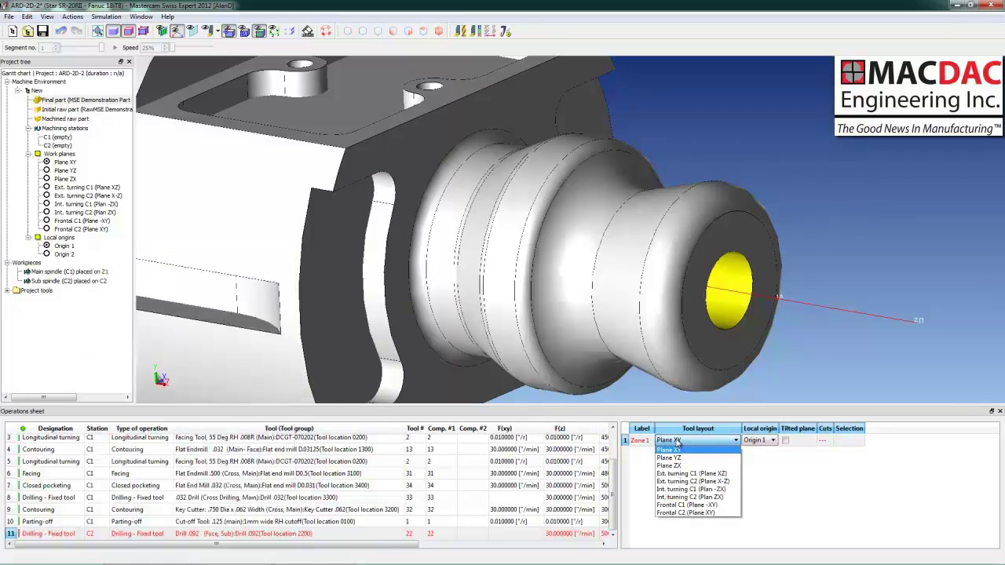
left_click(677, 513)
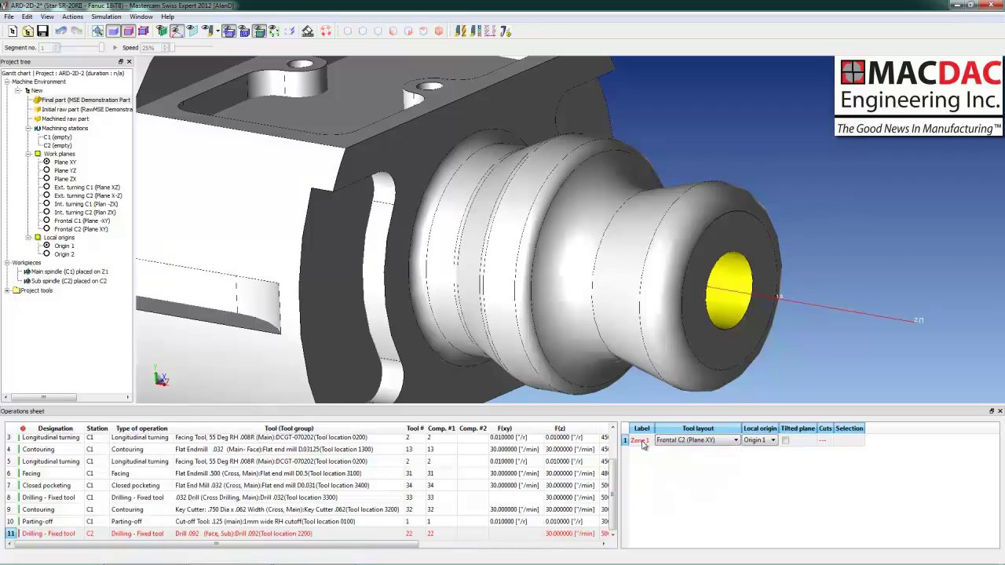
right_click(642, 444)
left_click(663, 490)
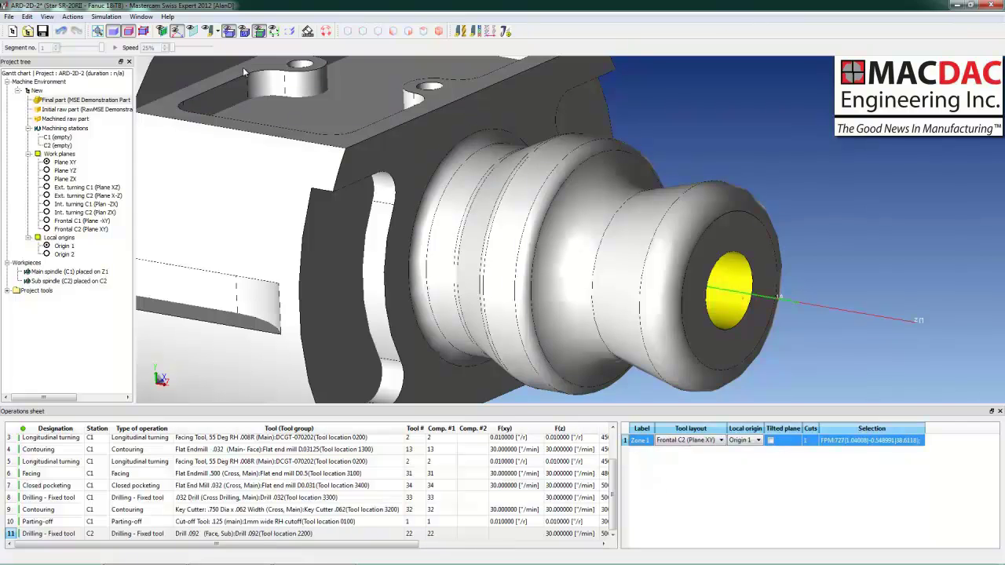
- Display the .092 drill on its tool path and step through the path segments at the part's back end
key("Home")
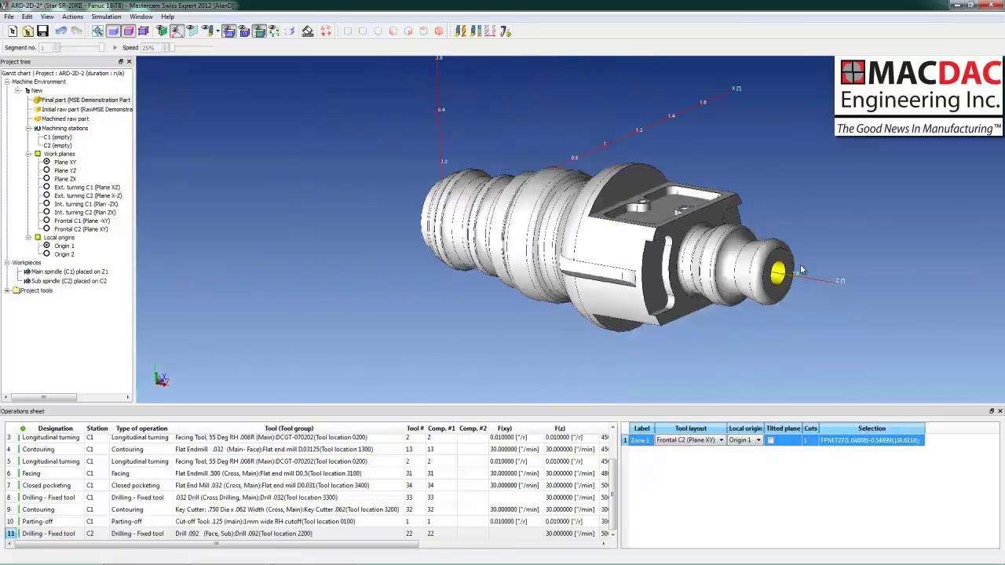
left_click(207, 35)
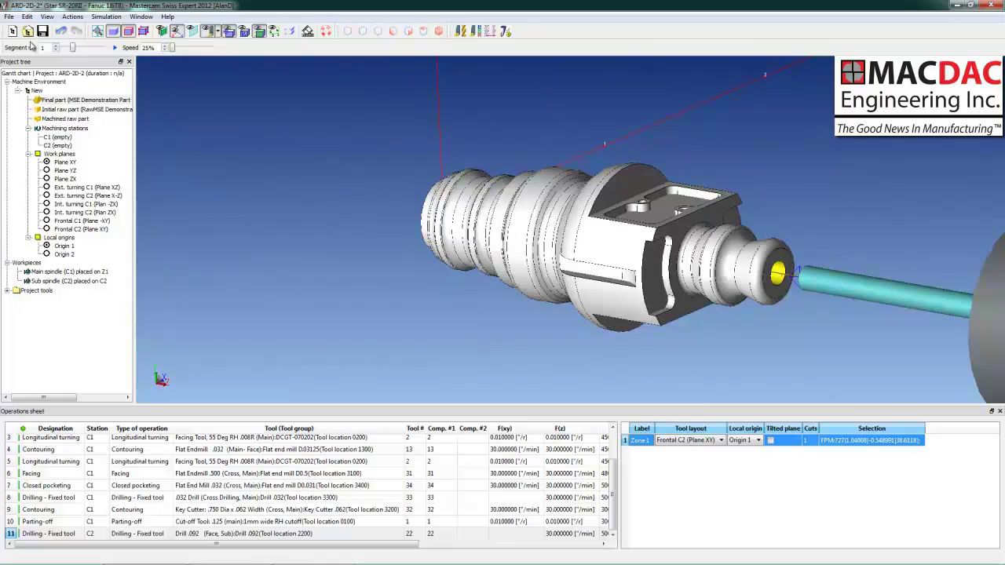
left_click(57, 48)
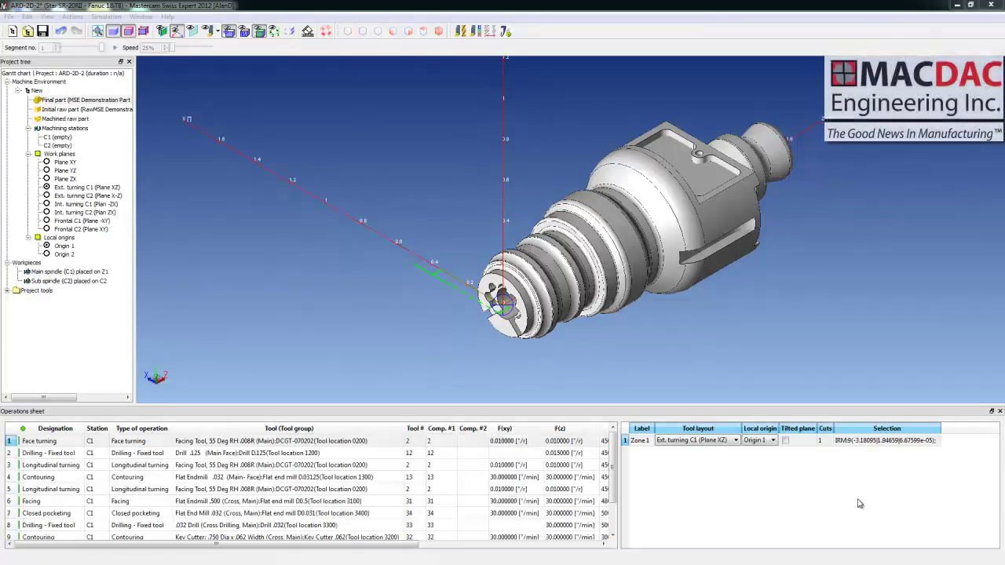
- Create another new operation from the key cutter contouring row, with the operation type Longitudinal turning
right_click(118, 537)
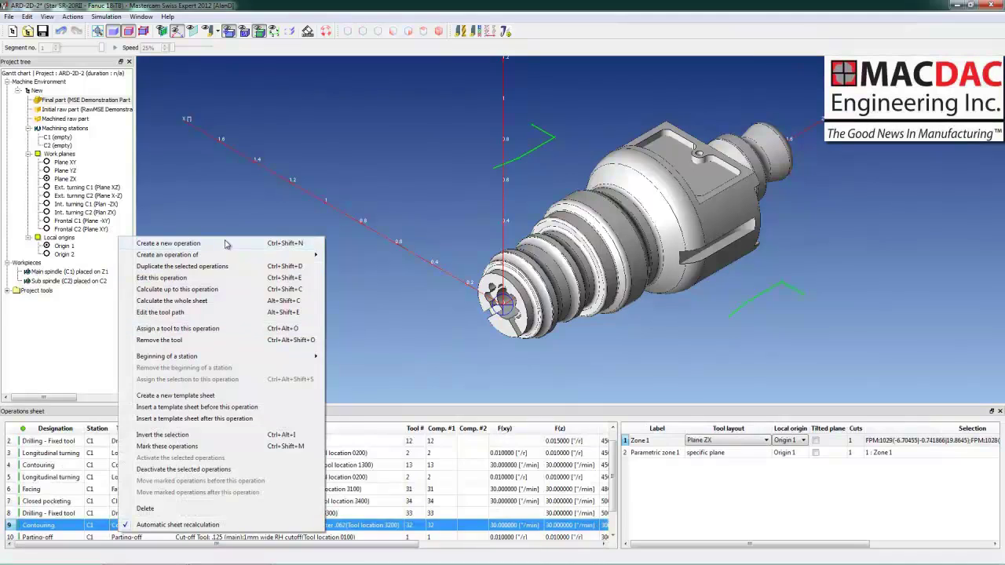
left_click(224, 243)
left_click(421, 86)
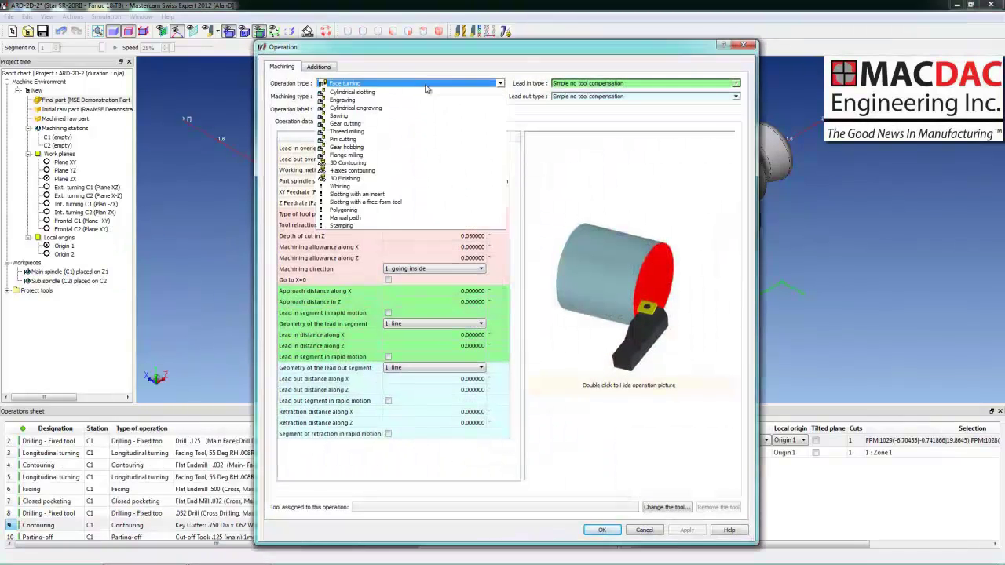
left_click(398, 110)
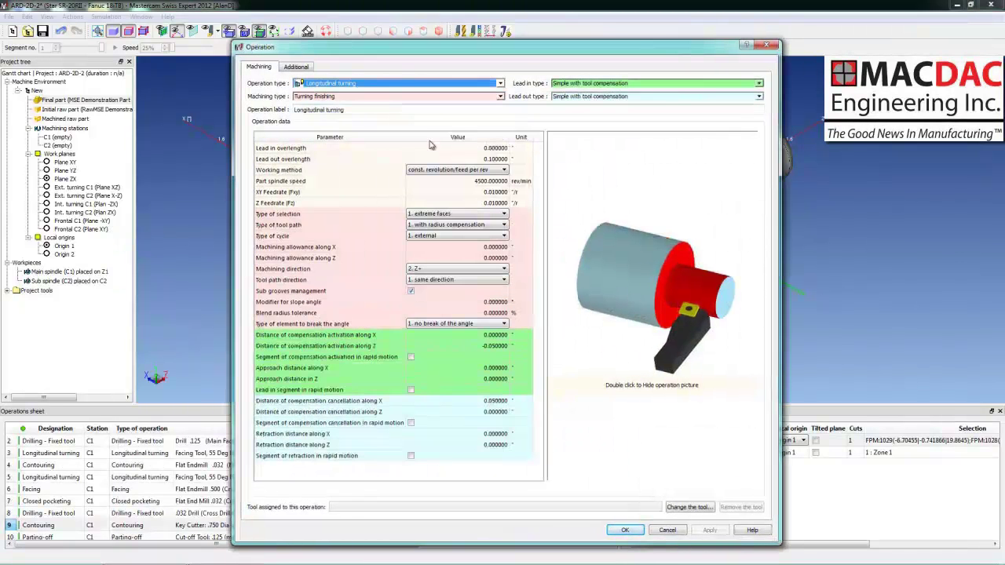
- Set the machining direction to Z-, the compensation activation distance along Z to 0.1 and the cancellation distance along X to 0.25
left_click(438, 271)
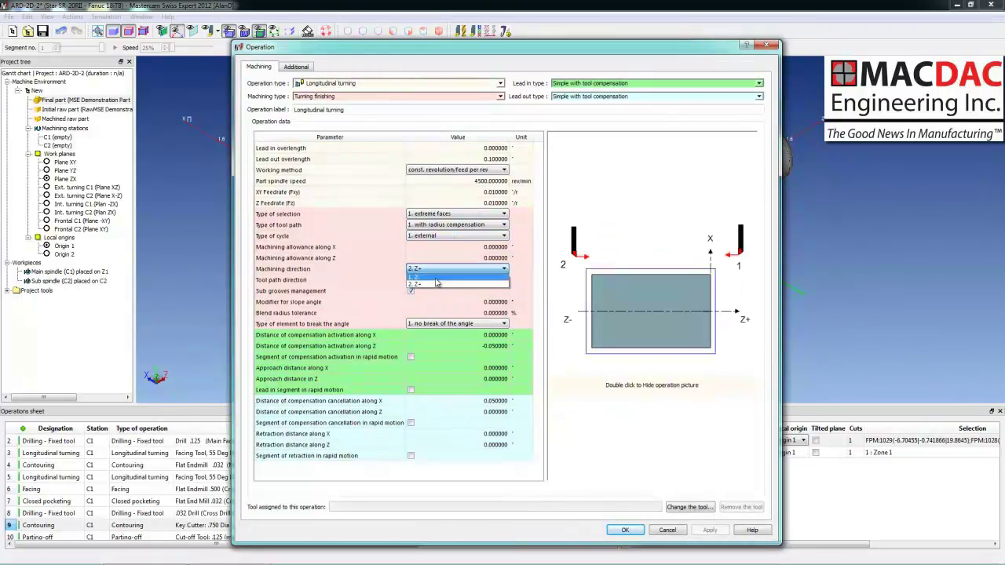
left_click(436, 277)
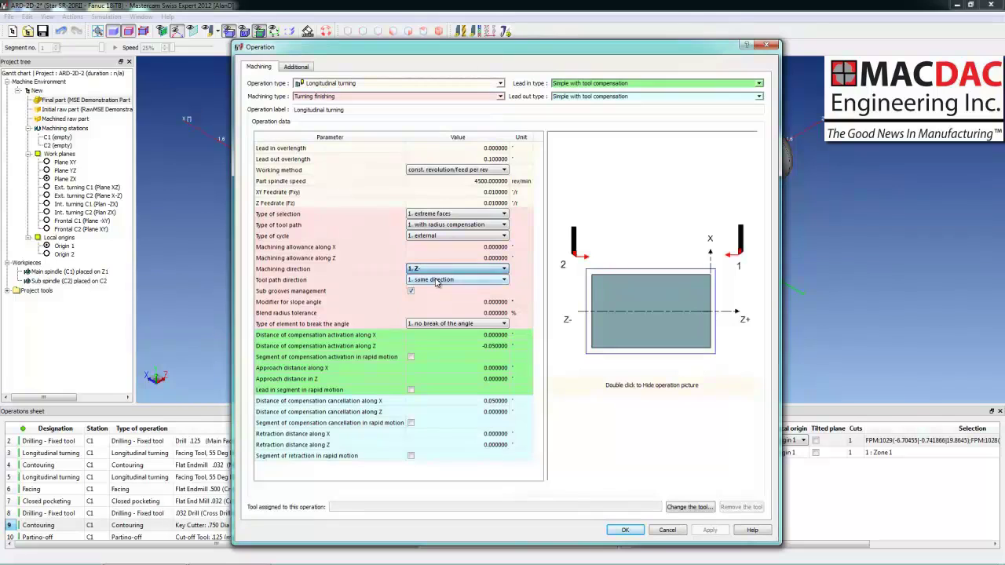
left_click(499, 347)
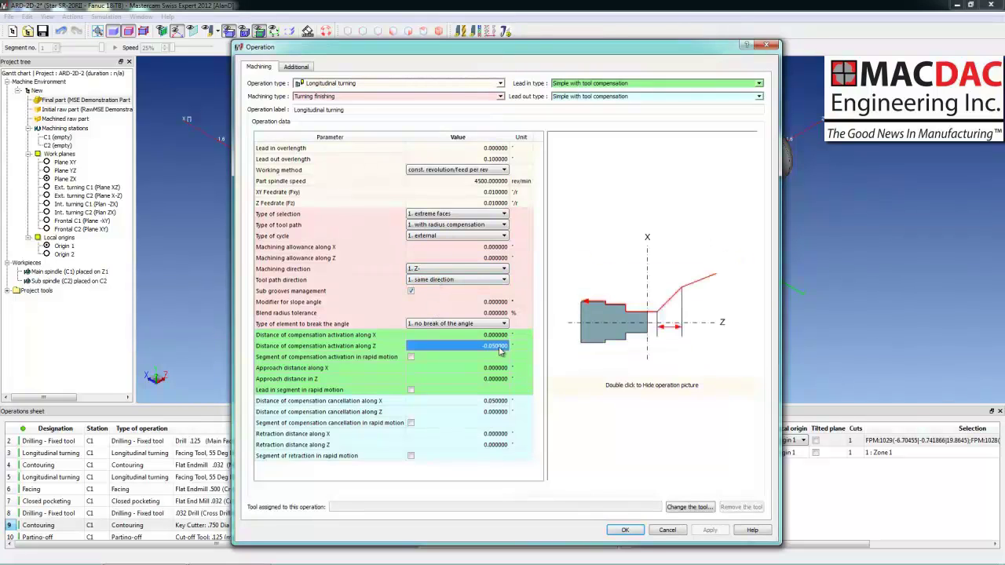
key("BackSpace")
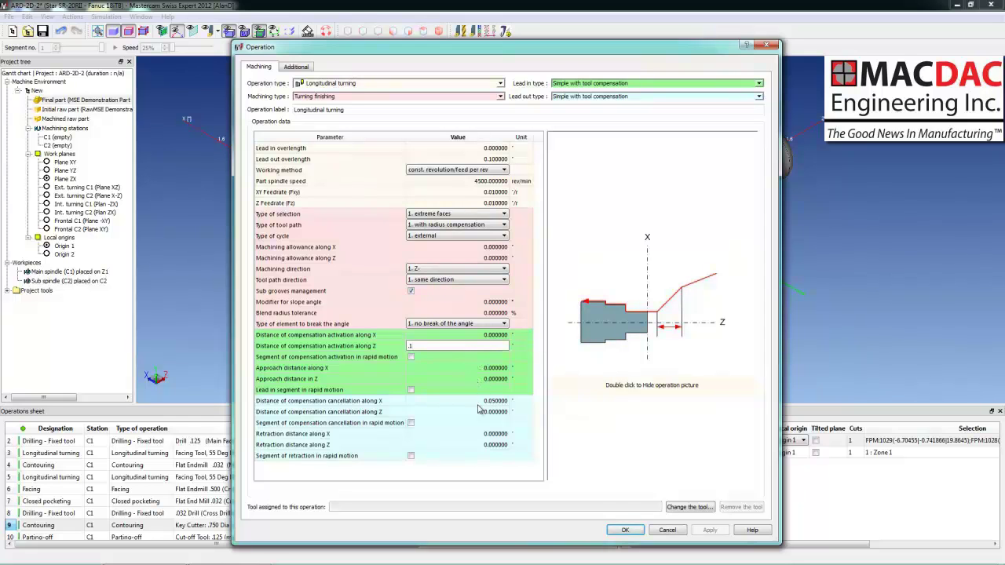
left_click(476, 401)
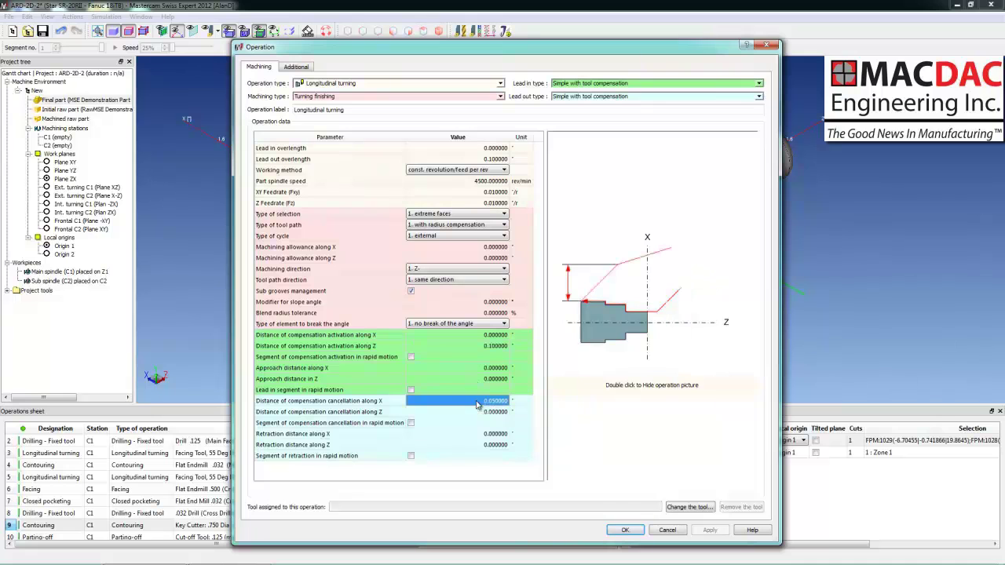
type(".25")
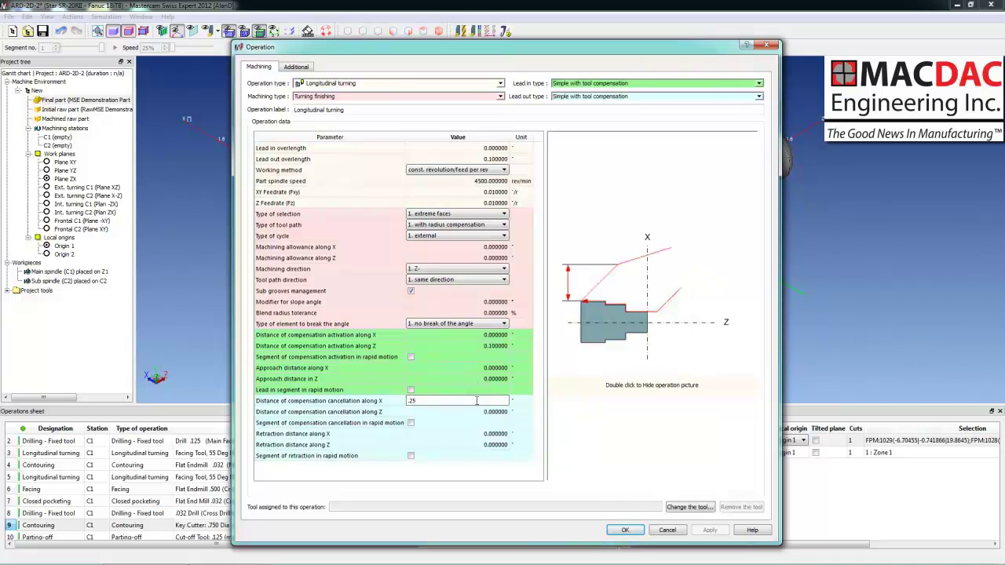
- Assign the 35 Deg insert of the 35 Deg LH Boring Bar to the longitudinal turning operation and accept the operation
left_click(681, 508)
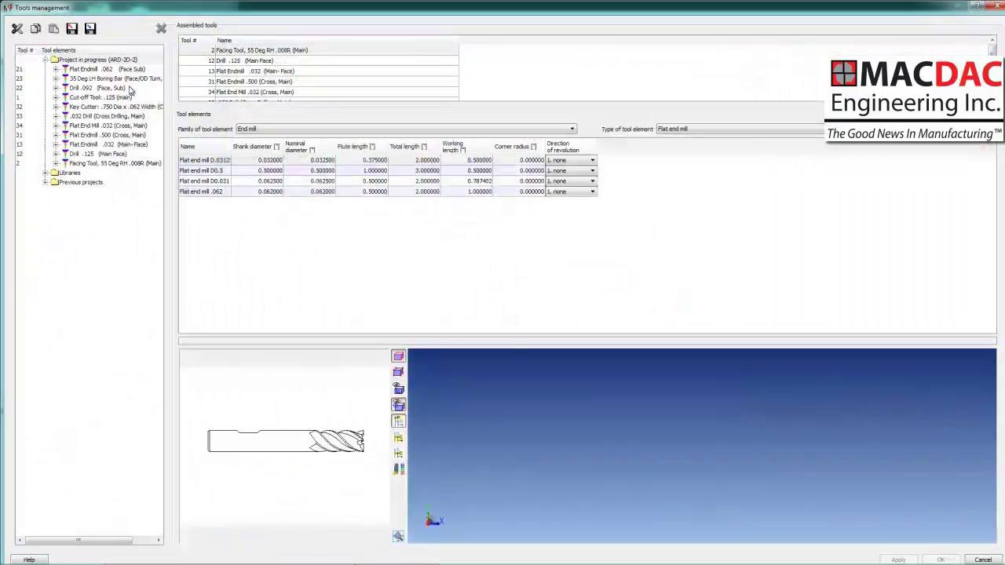
left_click(56, 79)
left_click(111, 107)
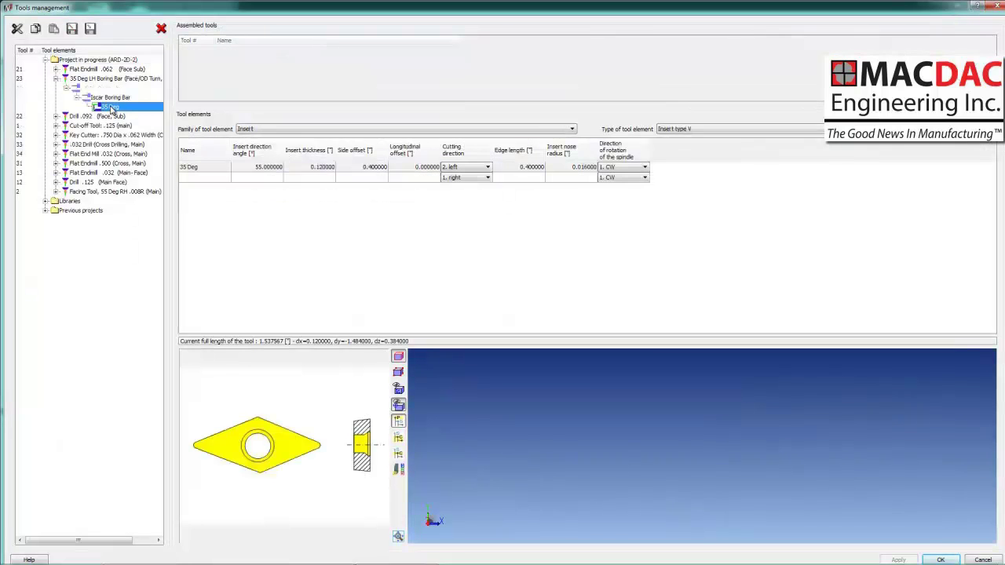
left_click(937, 560)
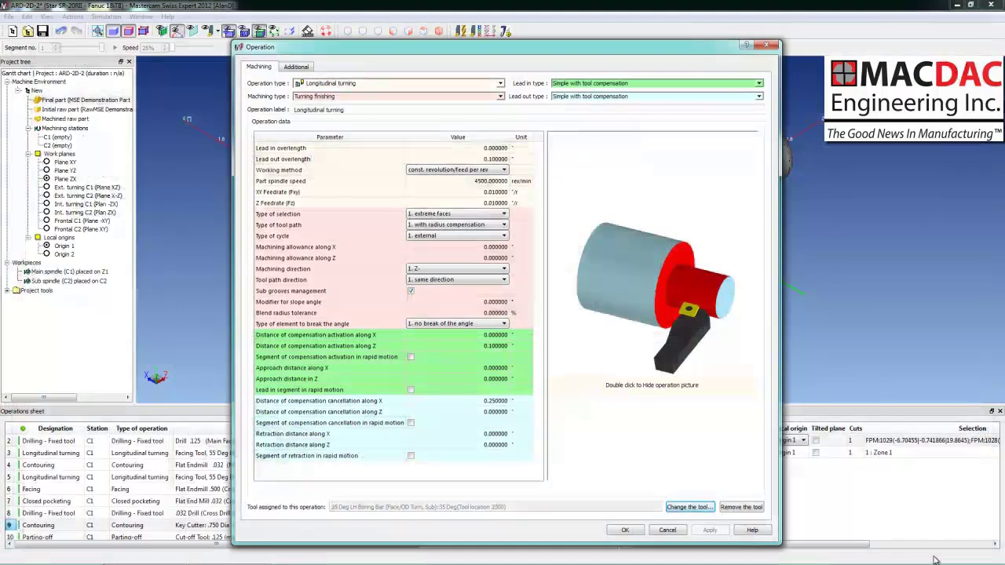
left_click(624, 530)
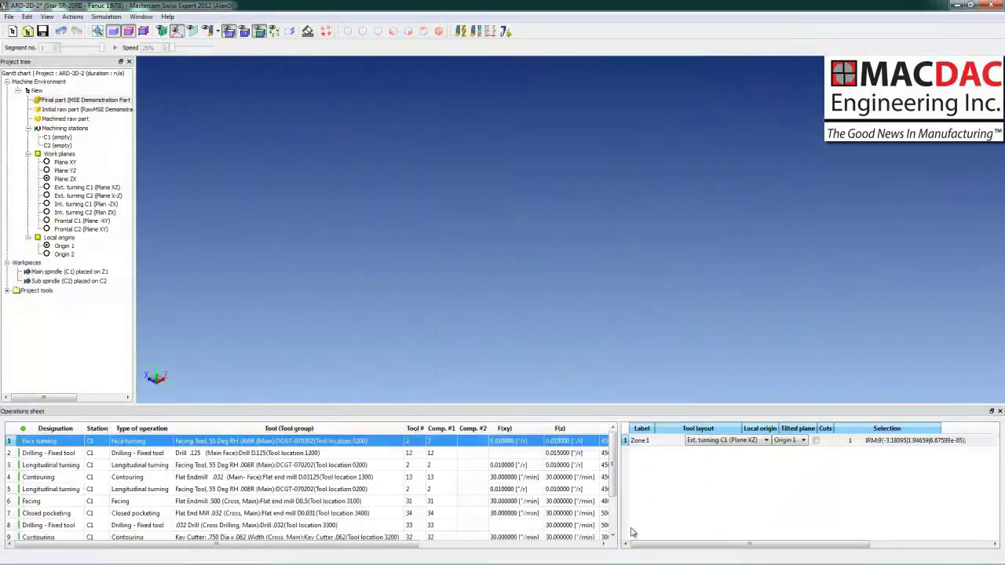
- Select the rounded face at the part's back end and the flat shoulder face as the extreme faces for turning
left_click_drag(708, 329, 554, 345)
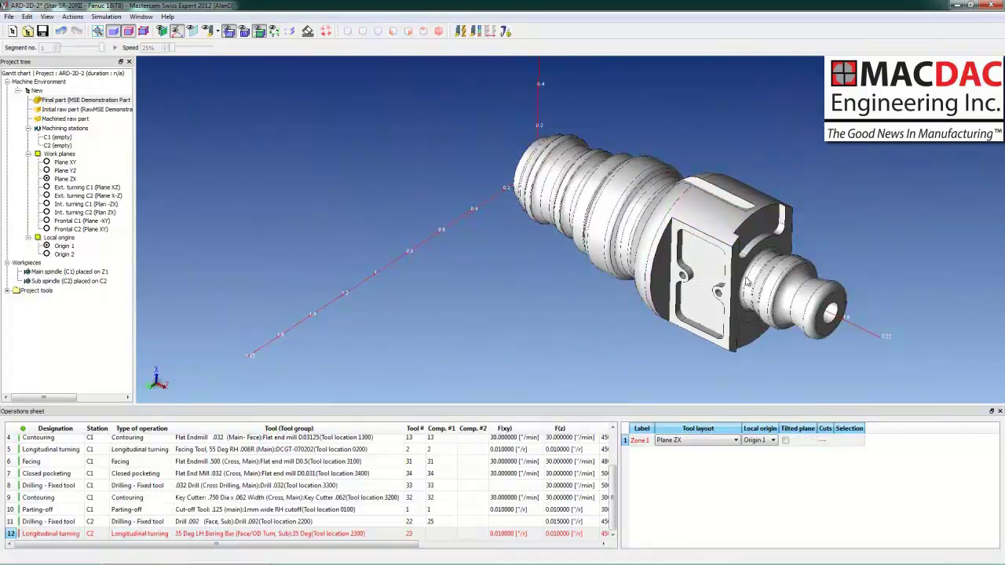
left_click(819, 302)
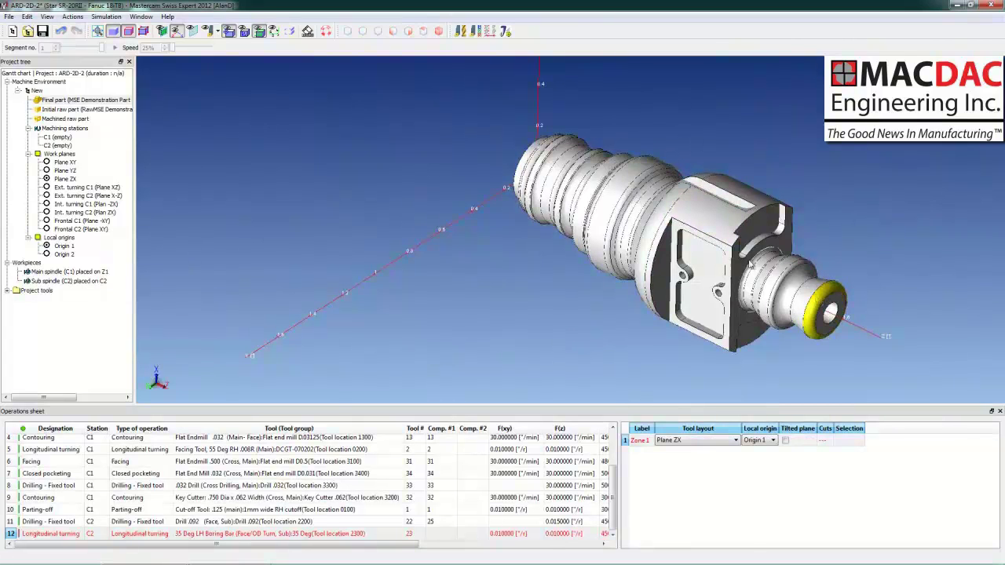
left_click_drag(738, 271, 684, 221)
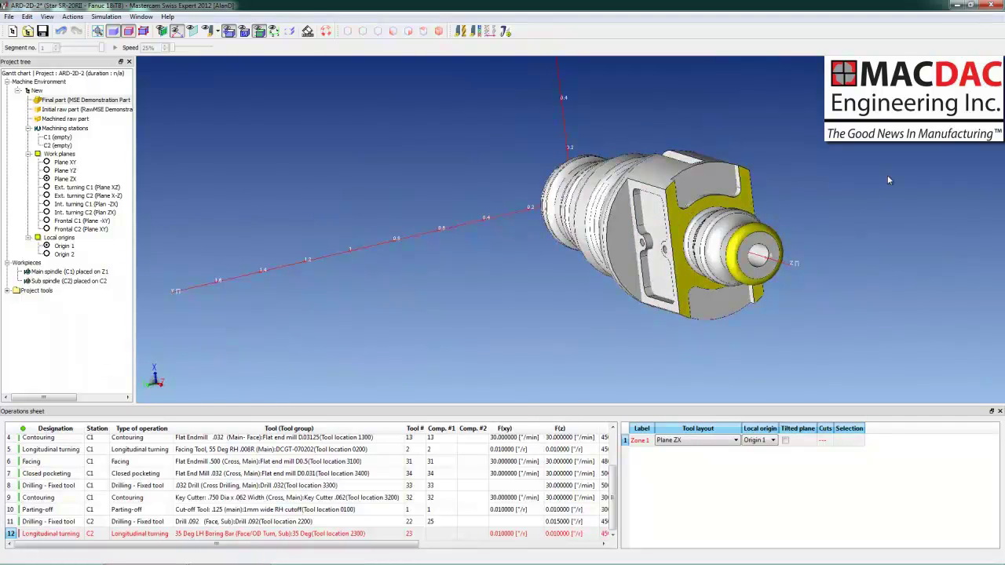
left_click_drag(877, 260, 919, 257)
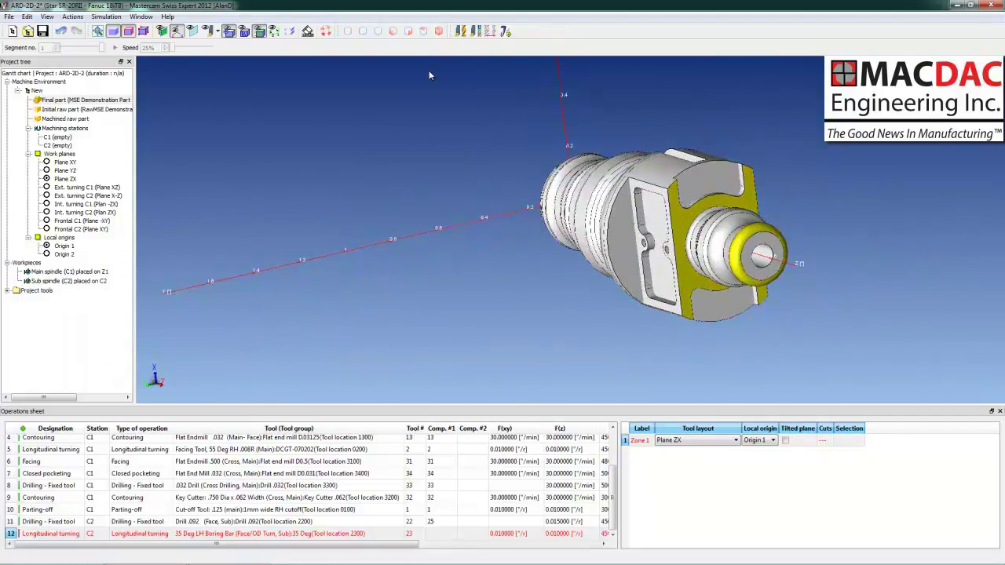
left_click(438, 30)
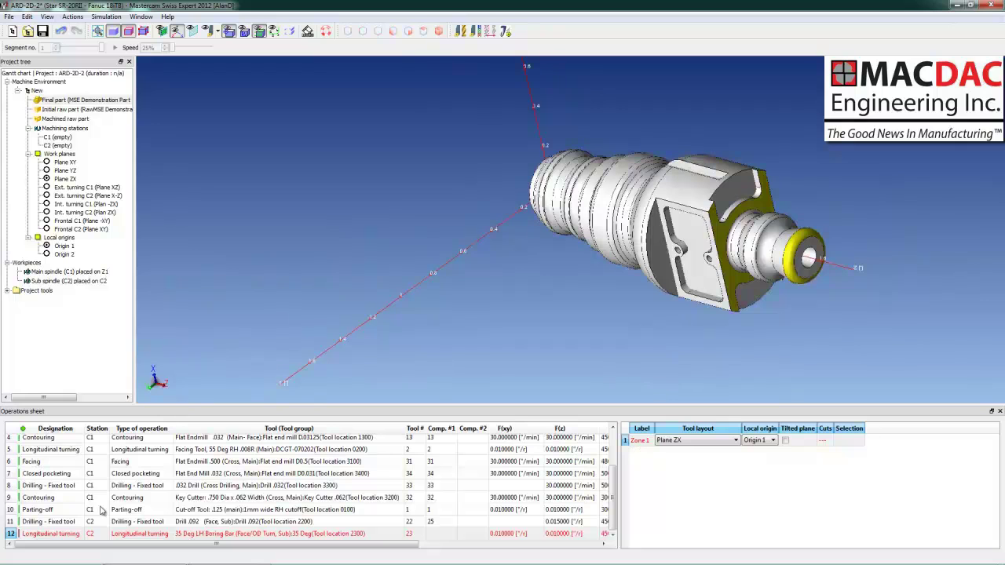
- Set Comp. #1 of the C2 longitudinal turning operation to 23 and the local origin of its zone to Origin 2
double_click(431, 533)
type("23")
key("Return")
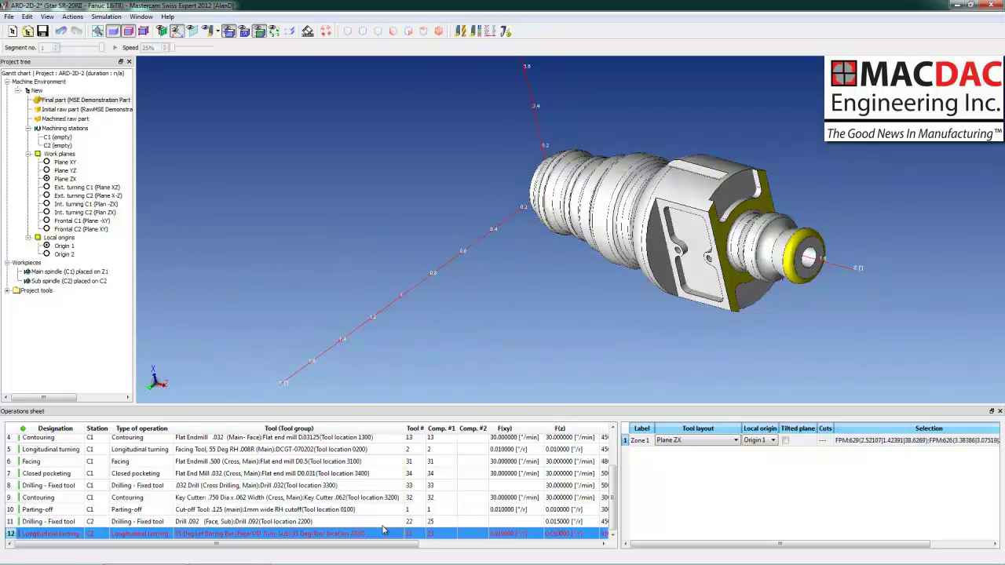
left_click(757, 440)
left_click(754, 458)
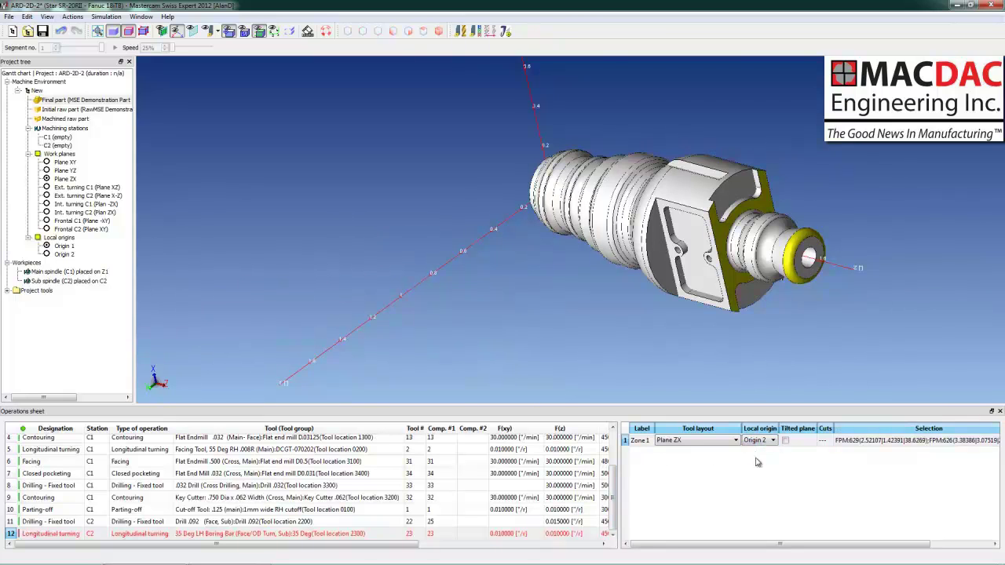
- Assign the selected faces to Zone 1 and turn on automatic sheet recalculation
right_click(642, 444)
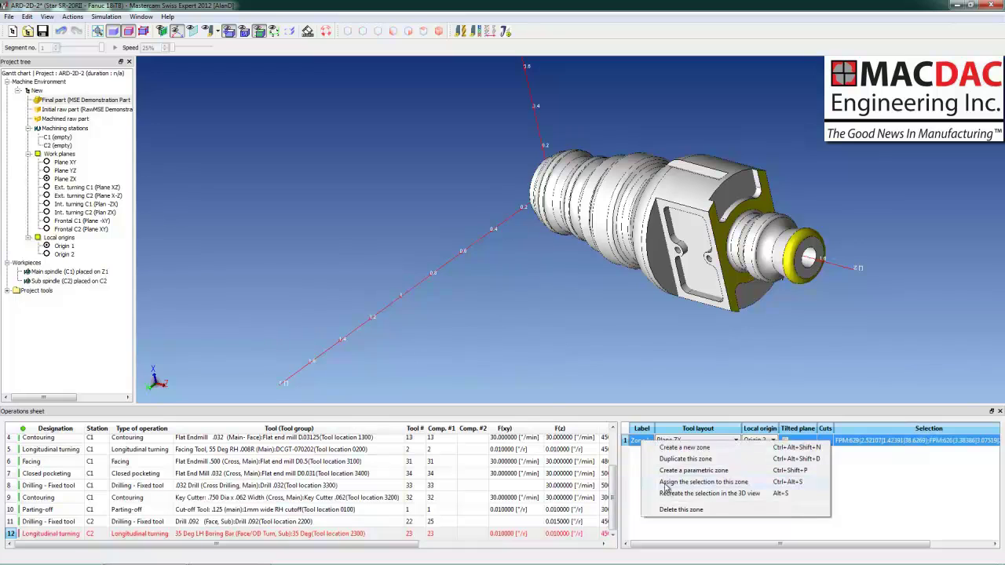
left_click(664, 488)
right_click(346, 534)
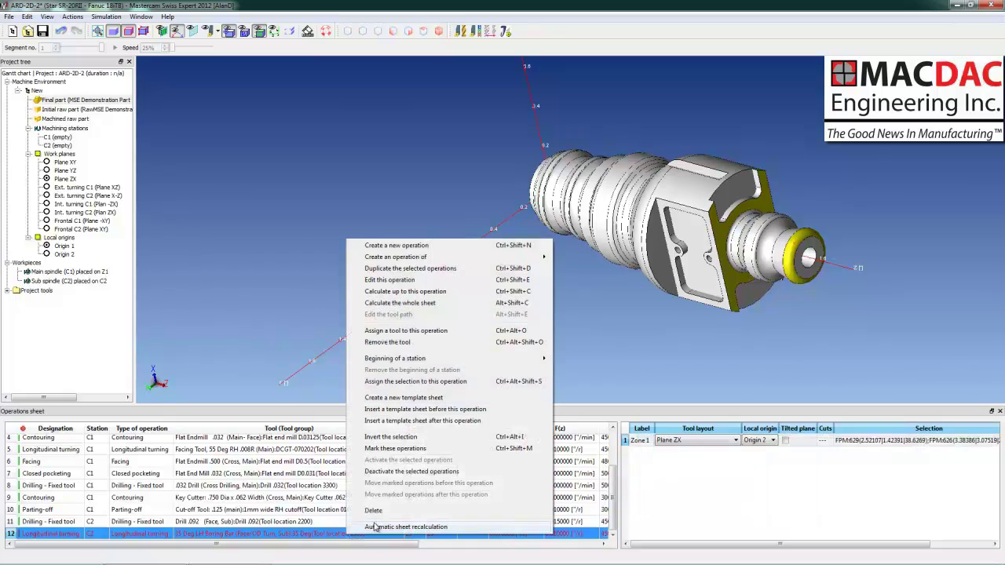
left_click(374, 527)
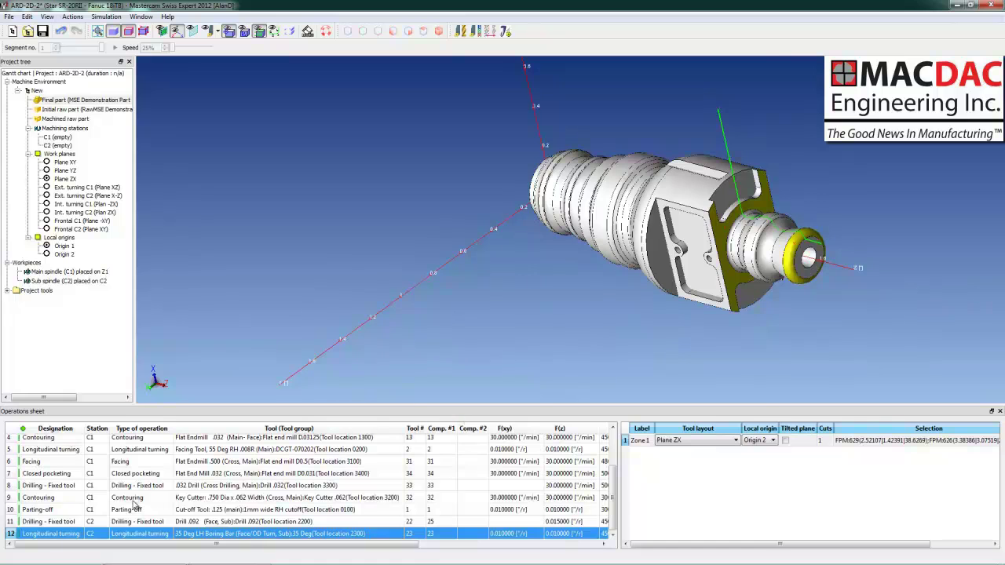
- Edit the C2 longitudinal turning operation, setting compensation cancellation along X to 0.1 and activation along Z to 0.03, and apply the changes
double_click(134, 534)
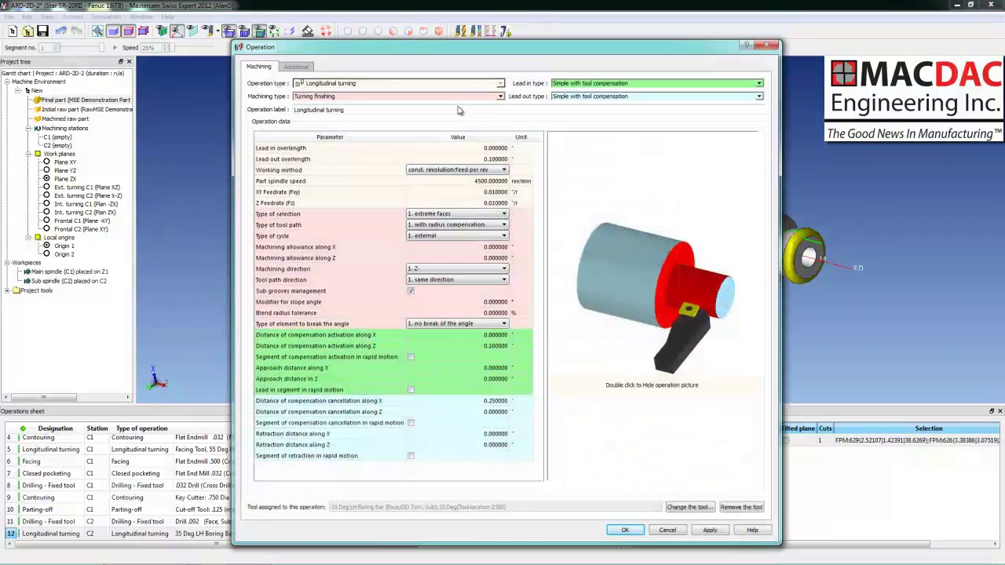
left_click_drag(490, 60, 331, 18)
left_click(305, 371)
double_click(305, 371)
left_click_drag(305, 371, 224, 372)
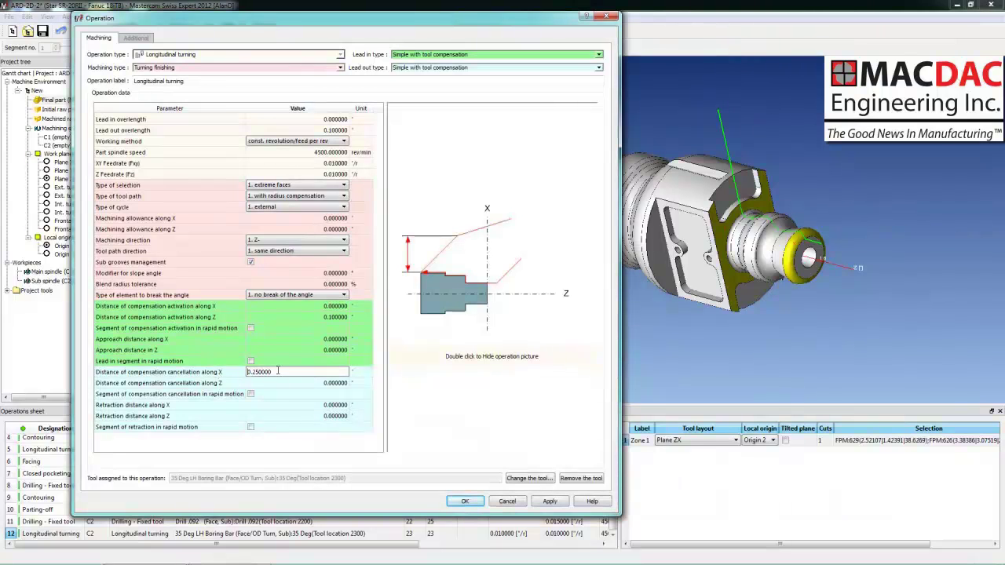
key("BackSpace")
left_click(549, 502)
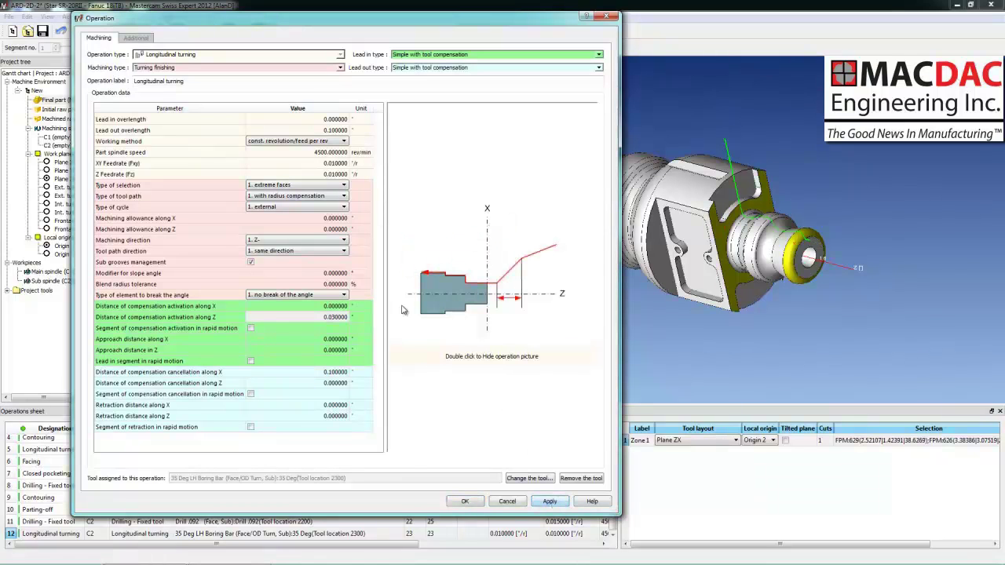
- Set the turning operation's lead out overlength to 0.02, apply it and accept the operation
left_click(321, 130)
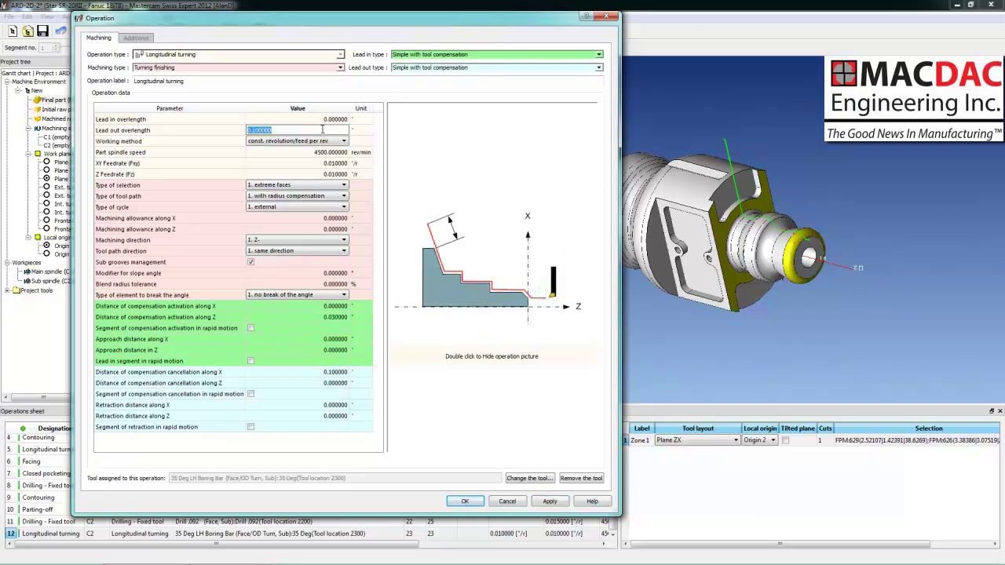
key("BackSpace")
key("Return")
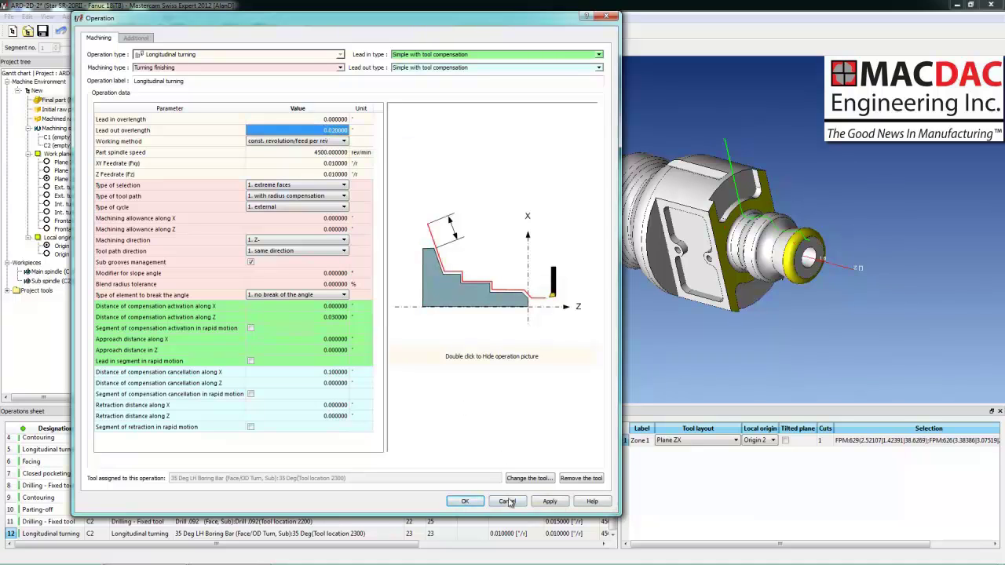
left_click(554, 502)
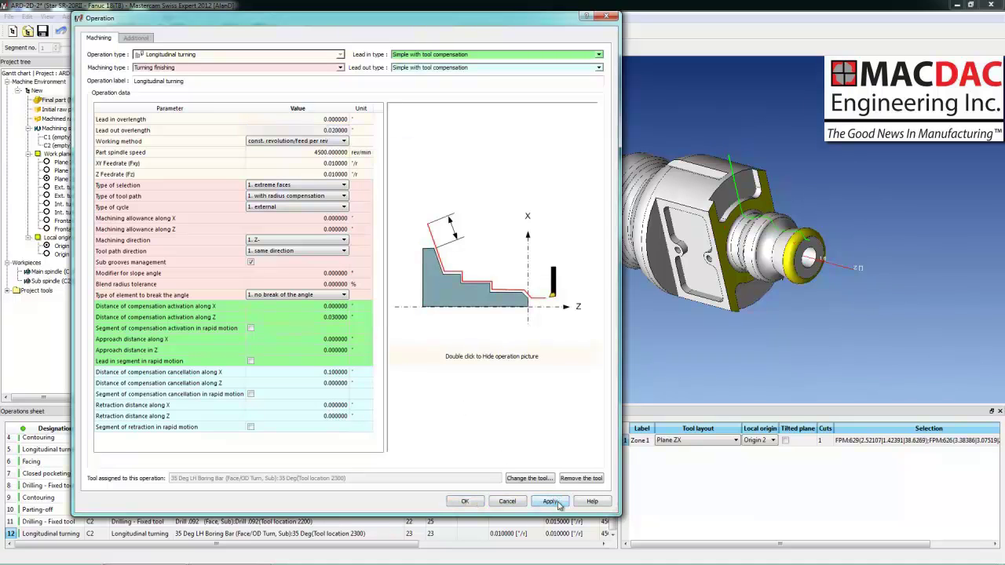
left_click(465, 502)
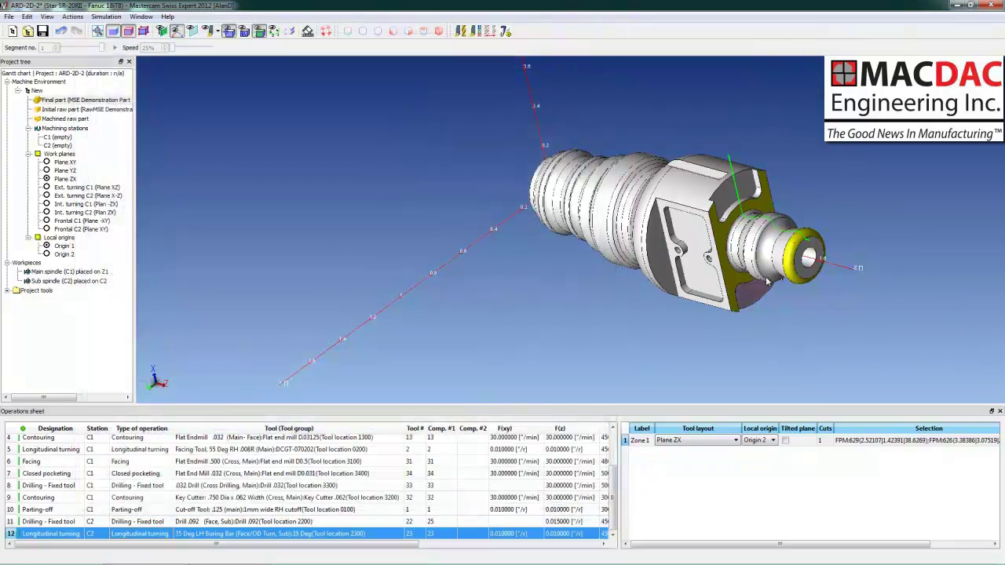
- Display the boring bar on its turning path, run through the segments up to segment 15, and hide the tool again
left_click(209, 33)
middle_click_drag(597, 302, 281, 226)
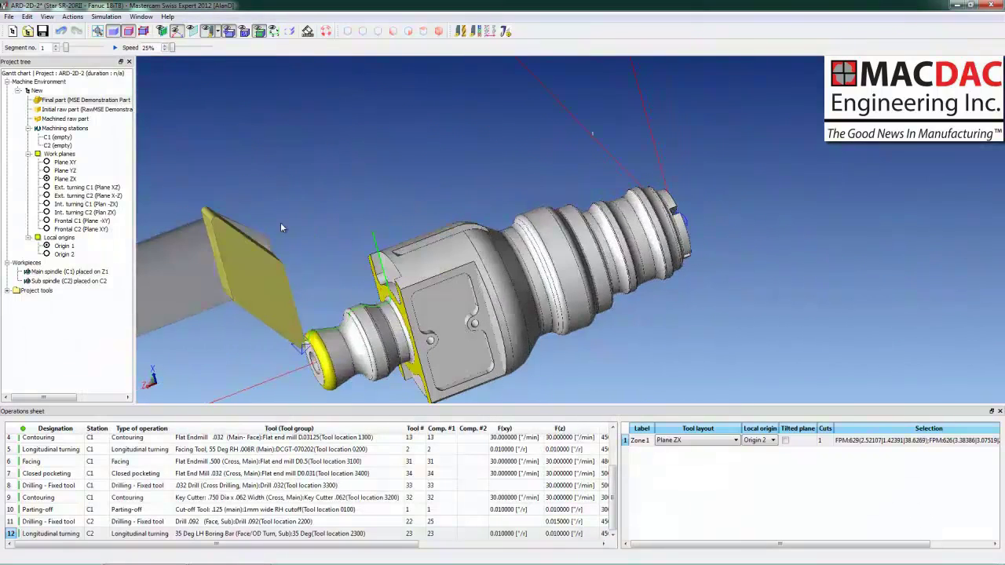
scroll(305, 257, "down", 3)
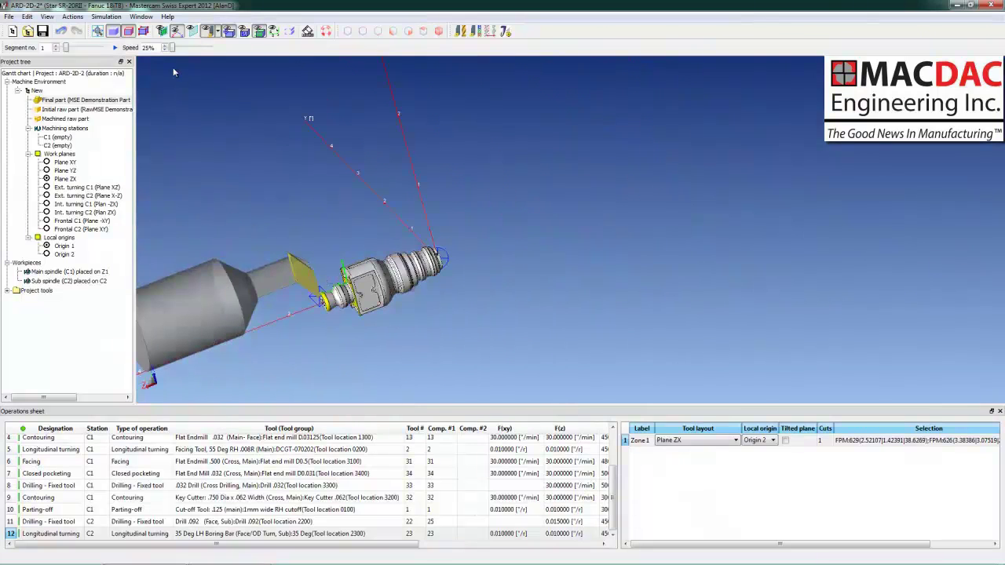
left_click_drag(66, 48, 102, 49)
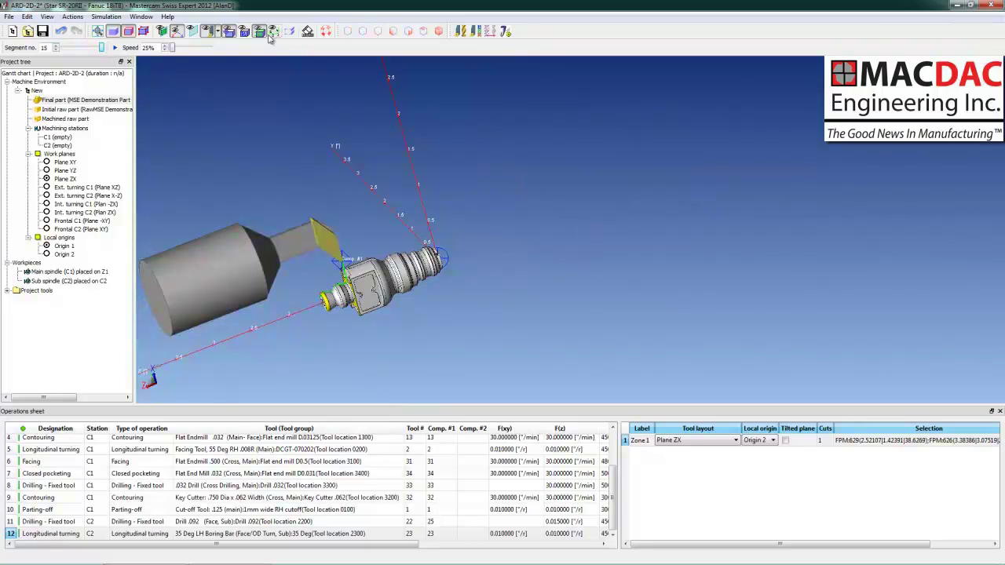
left_click(206, 30)
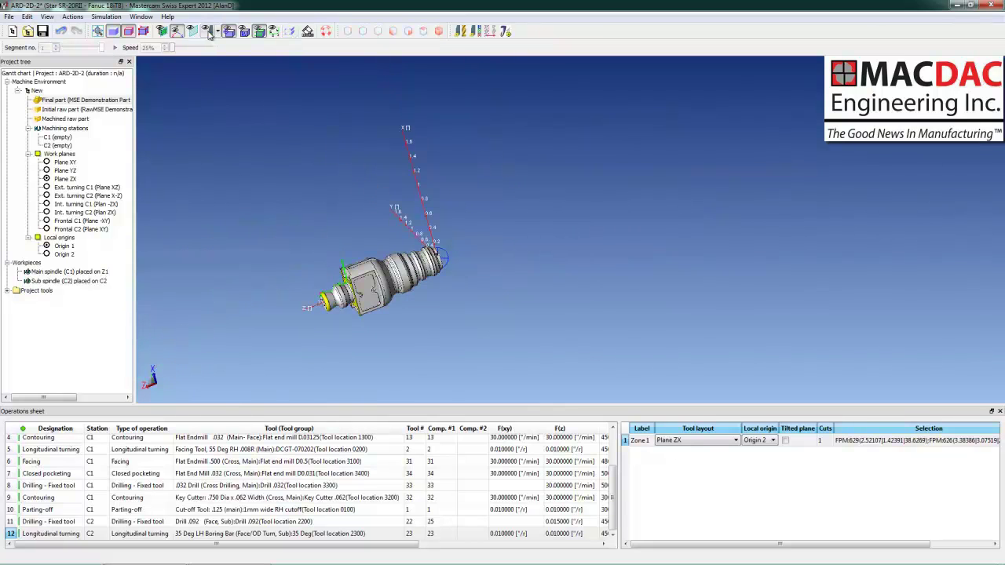
- Create a new operation after the C2 longitudinal turning, using open pocketing by parallel cuts
left_click(438, 32)
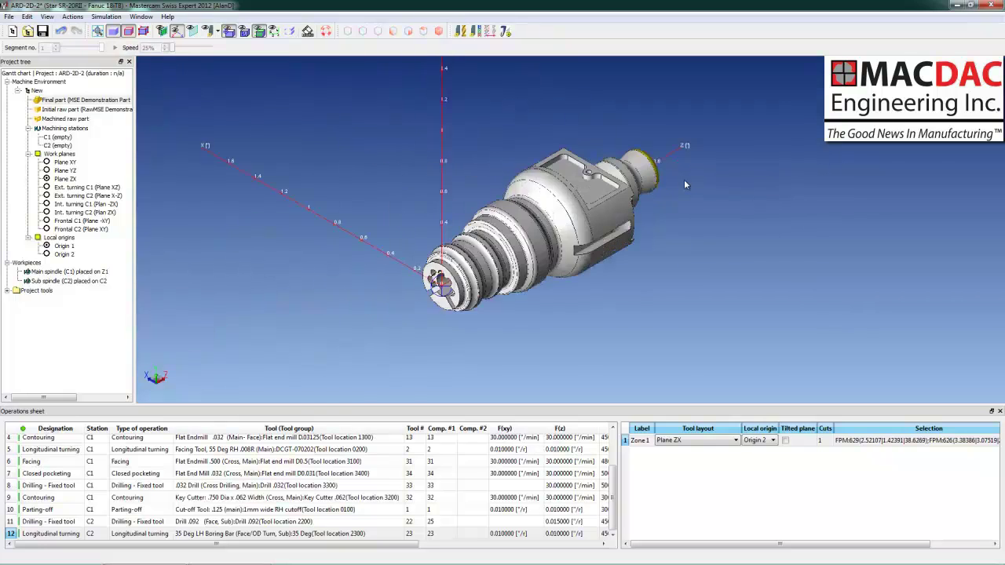
scroll(685, 187, "down", 2)
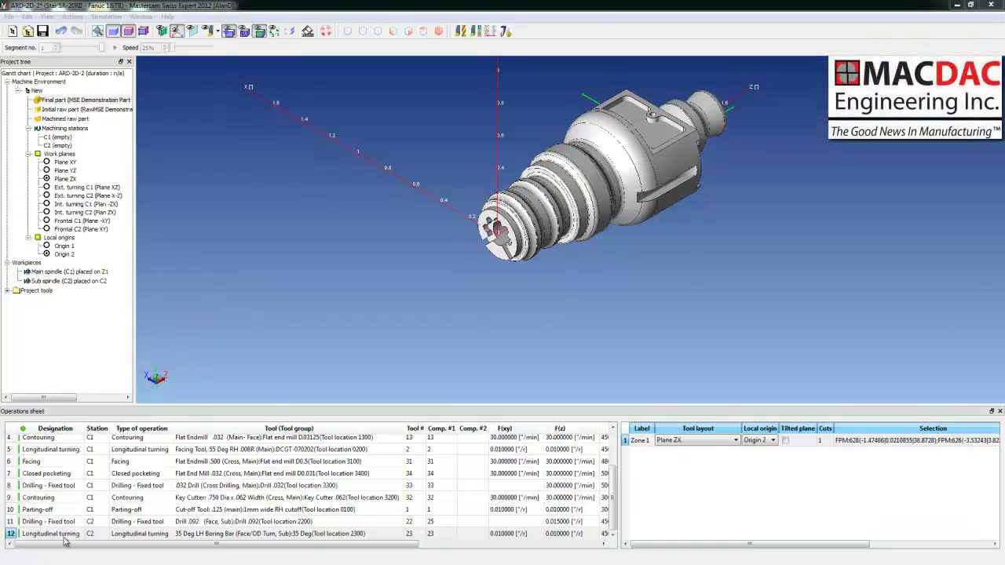
right_click(65, 537)
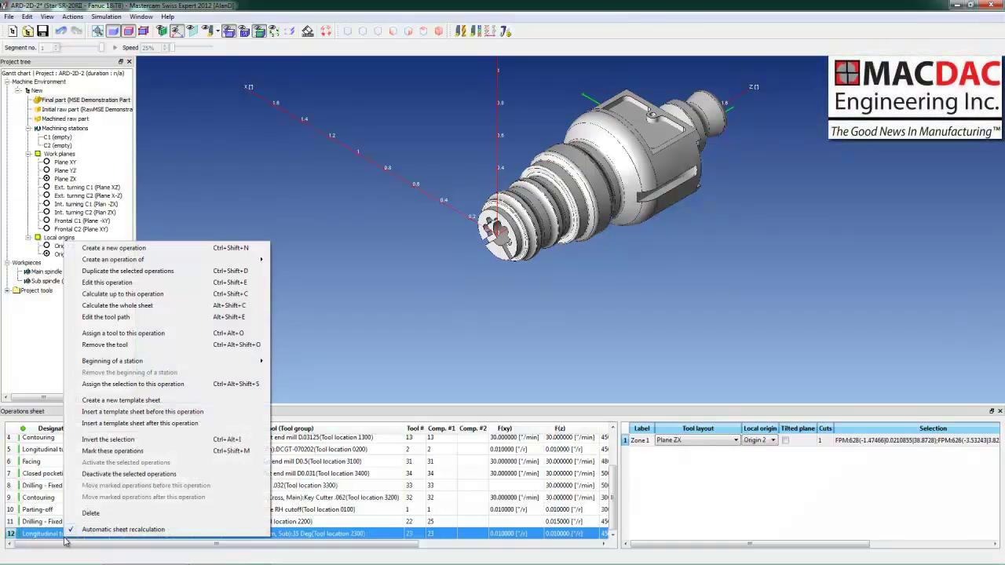
left_click(152, 248)
left_click(396, 89)
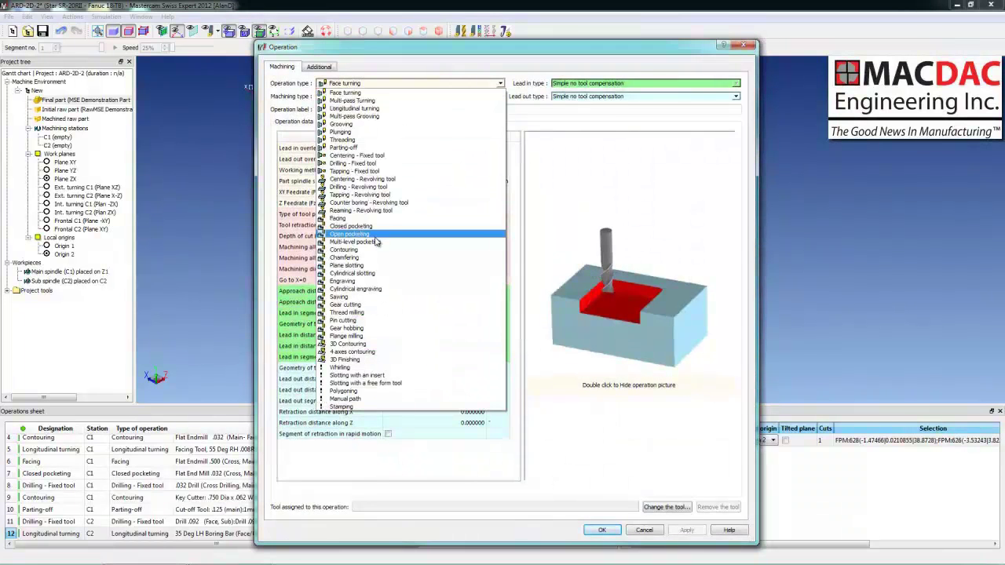
left_click(376, 234)
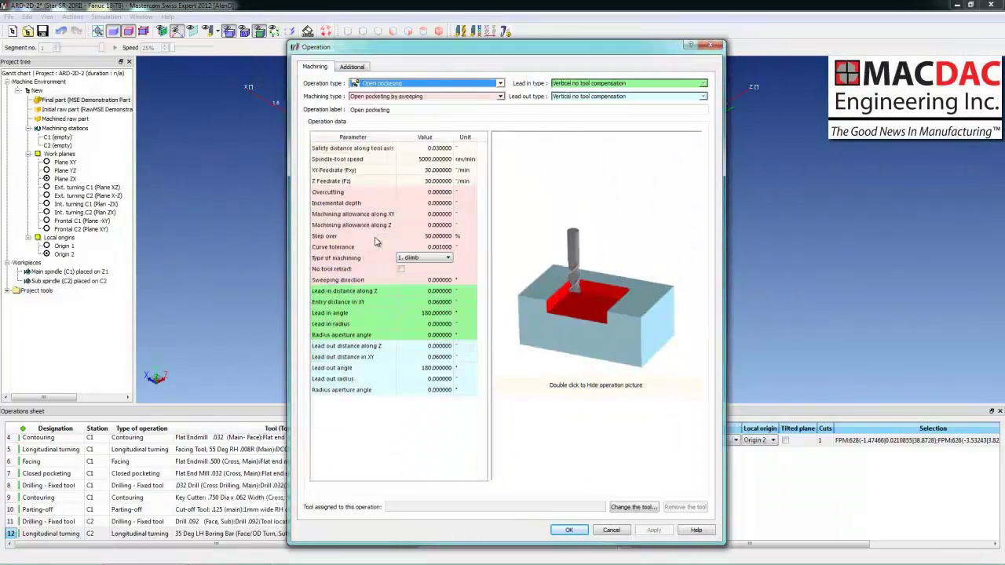
left_click(428, 97)
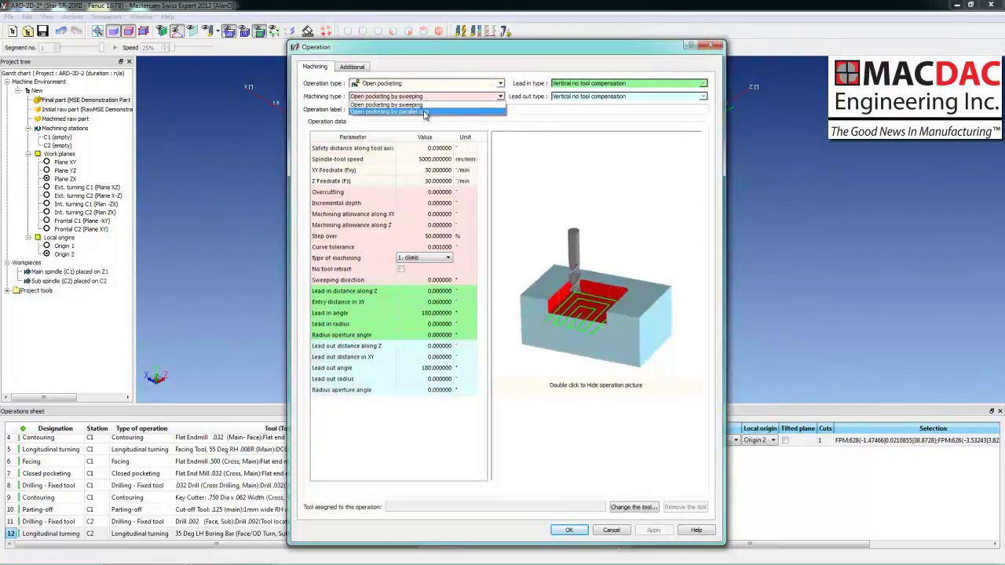
left_click(424, 112)
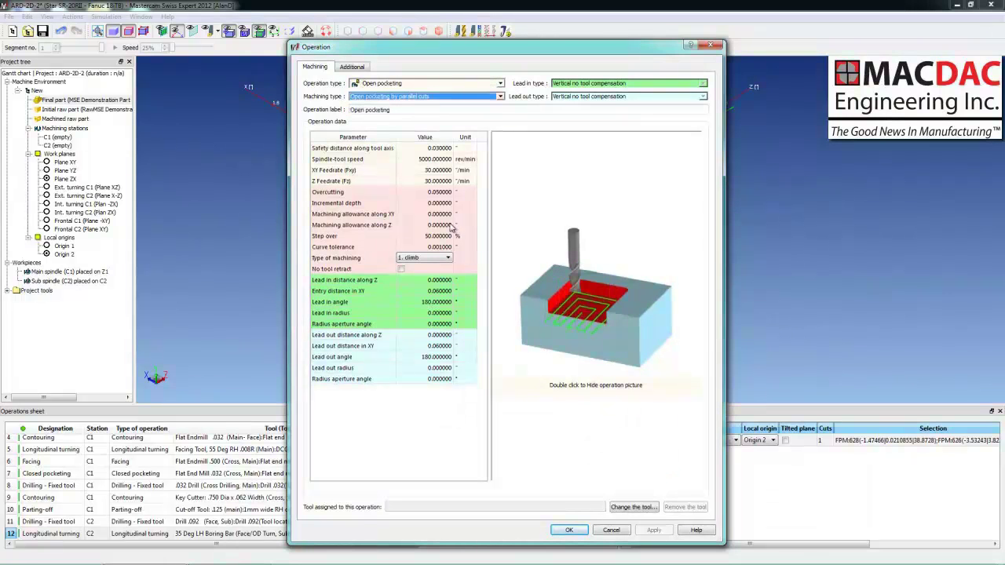
- Assign the Flat end mill .062 (Face Sub) to the open pocketing operation and accept the operation
left_click(622, 508)
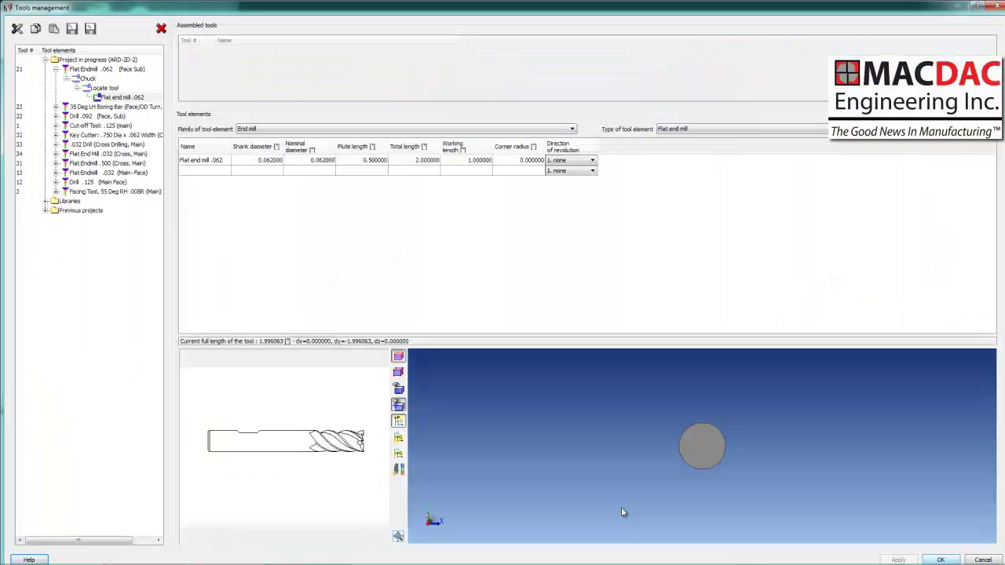
left_click(120, 98)
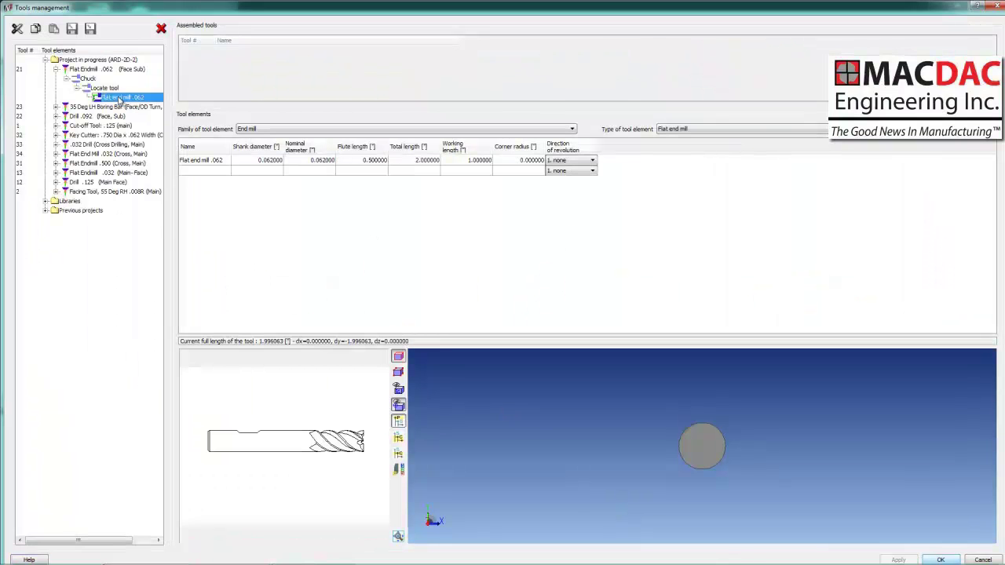
left_click(941, 559)
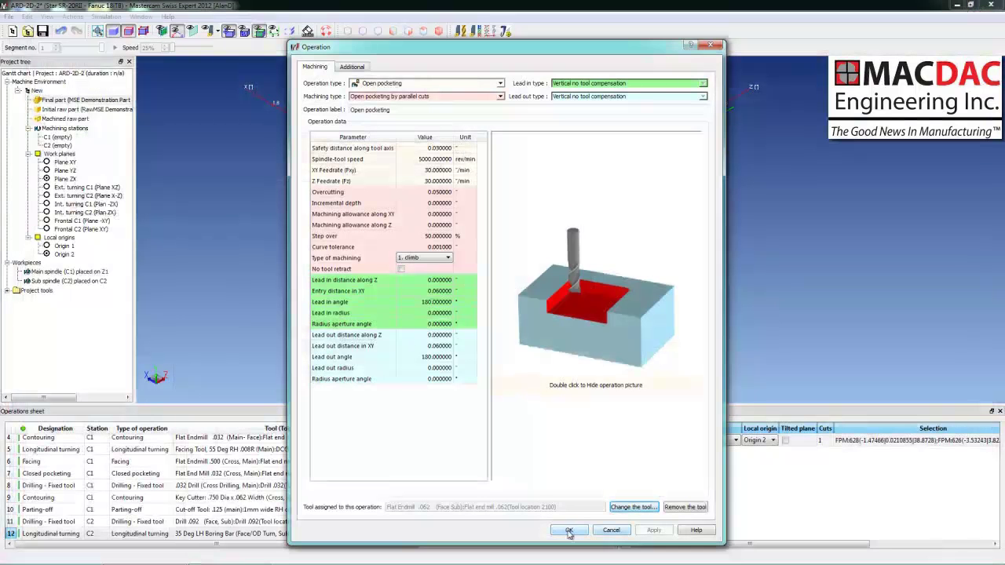
left_click(569, 531)
- Assign the curved recess face to the open pocketing zone, with Comp. #1 set to 21 and the tool layout to Frontal C2 (Plane XY)
middle_click_drag(540, 281, 469, 273)
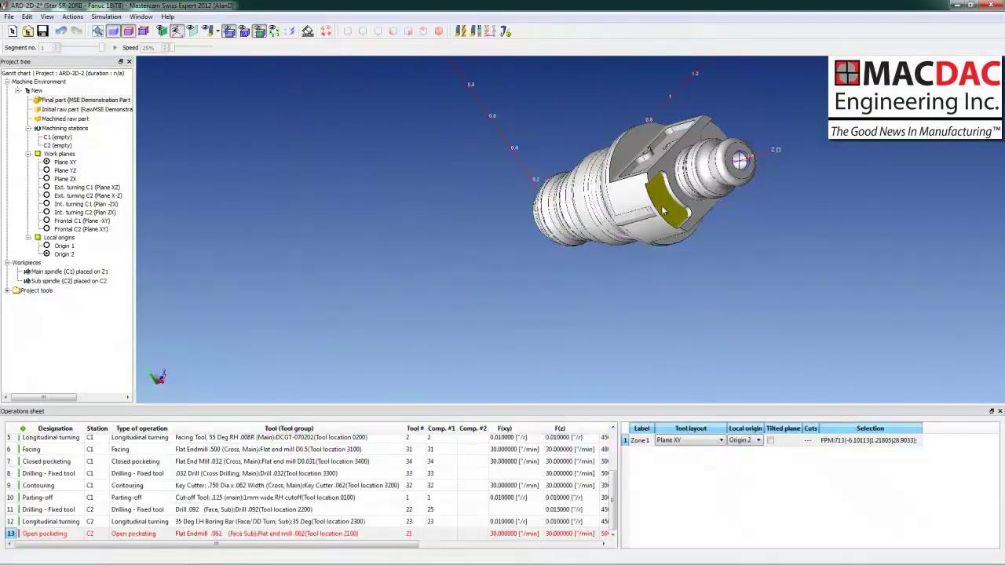
double_click(438, 533)
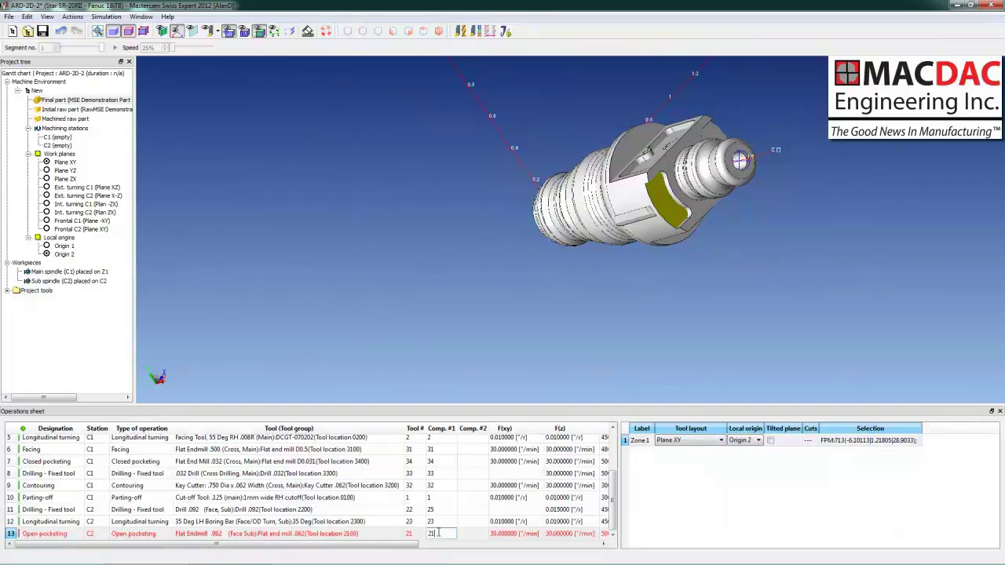
left_click(666, 441)
left_click(668, 442)
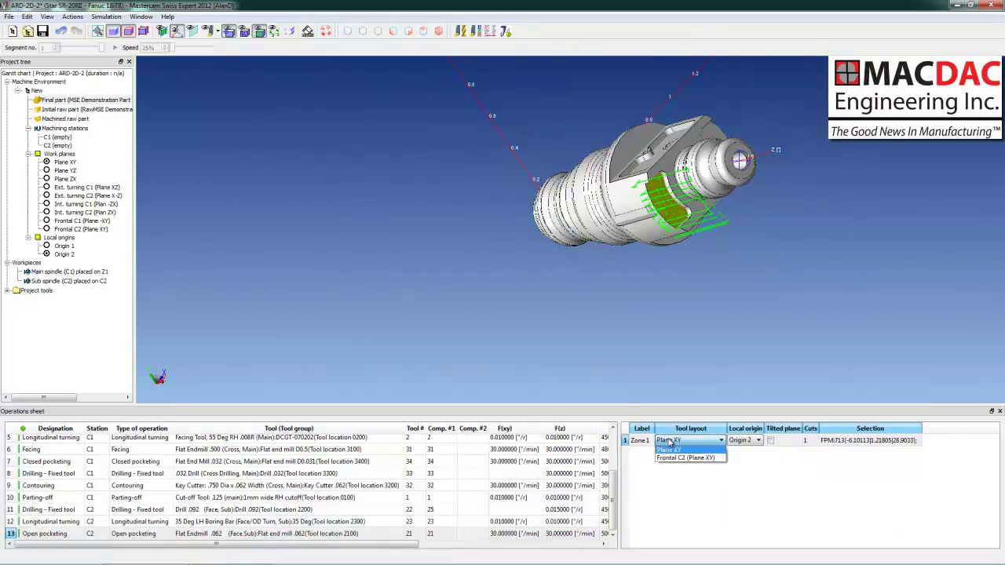
left_click(666, 457)
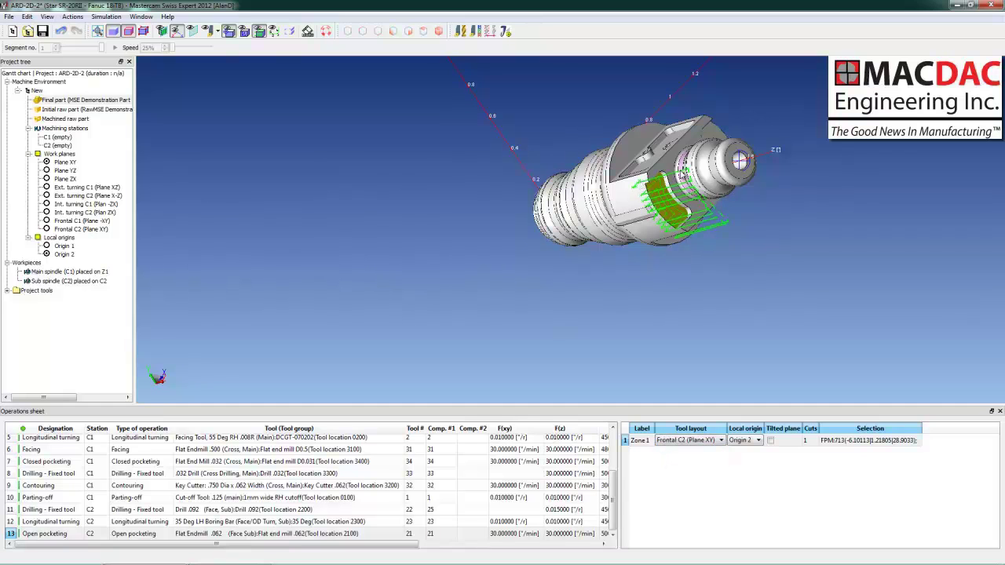
- Edit the open pocketing operation to turn on No tool retract and accept the change
left_click(138, 537)
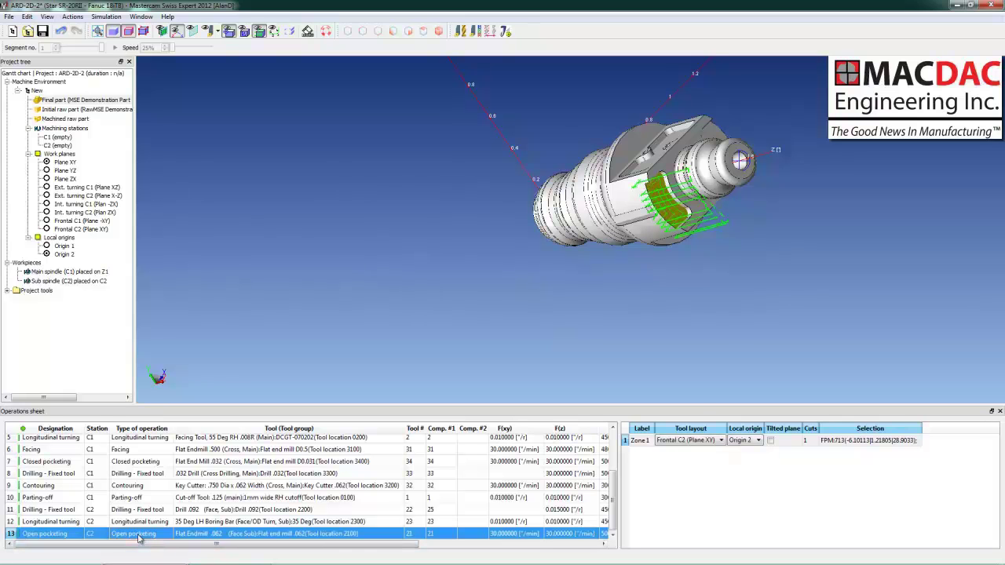
double_click(138, 536)
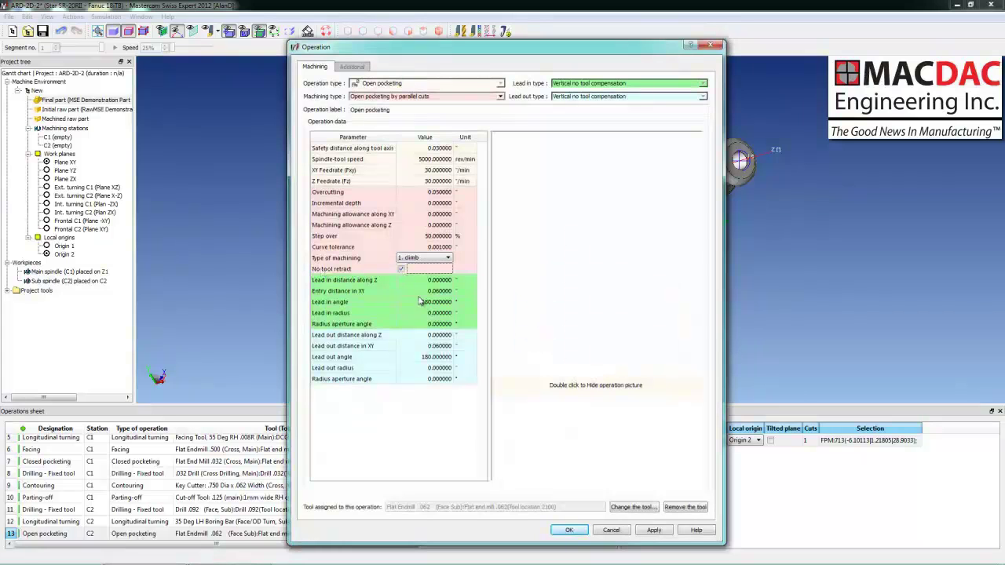
left_click(565, 530)
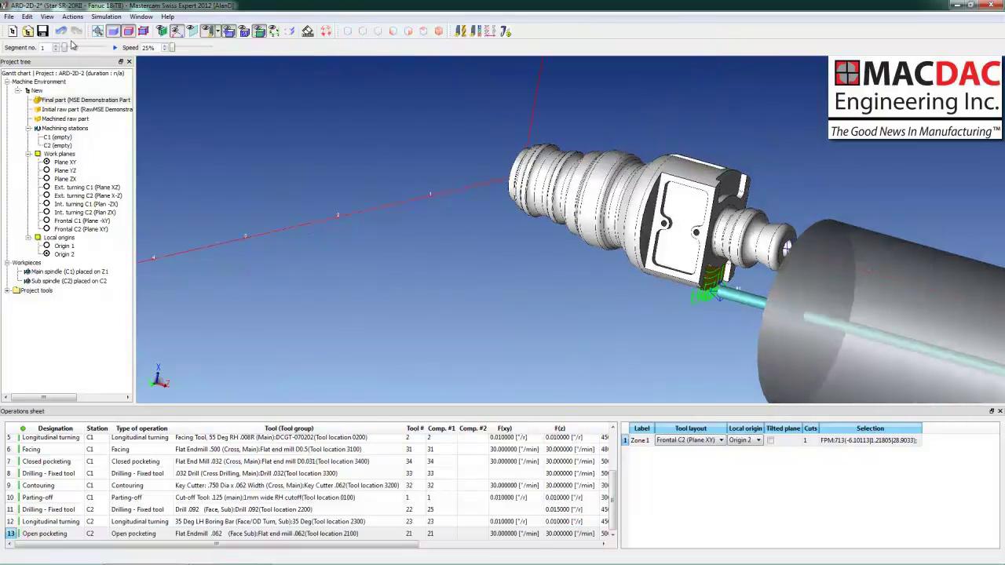
- Run the displayed end mill along the pocketing path to segment 33, then hide the tool
left_click_drag(65, 48, 109, 50)
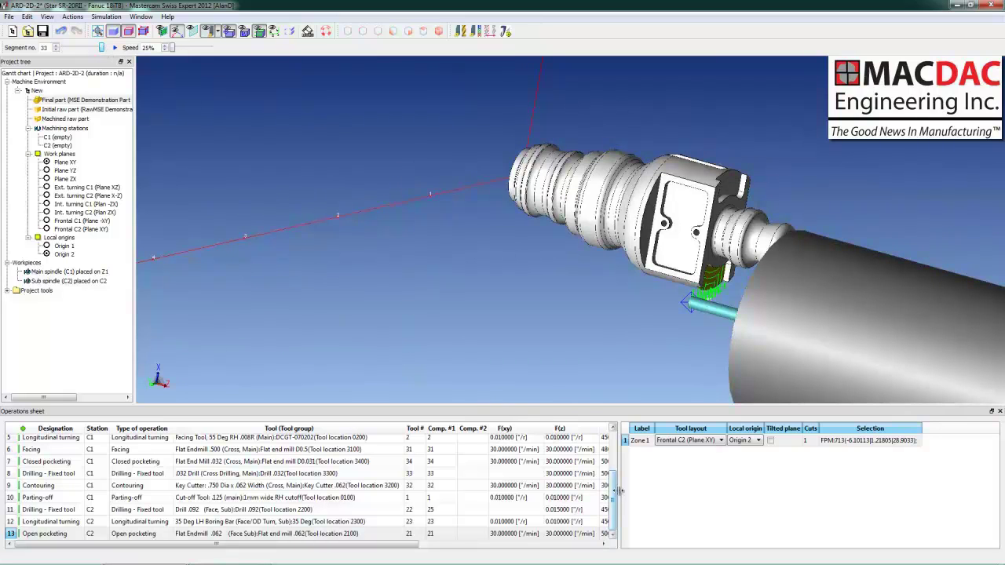
left_click(439, 33)
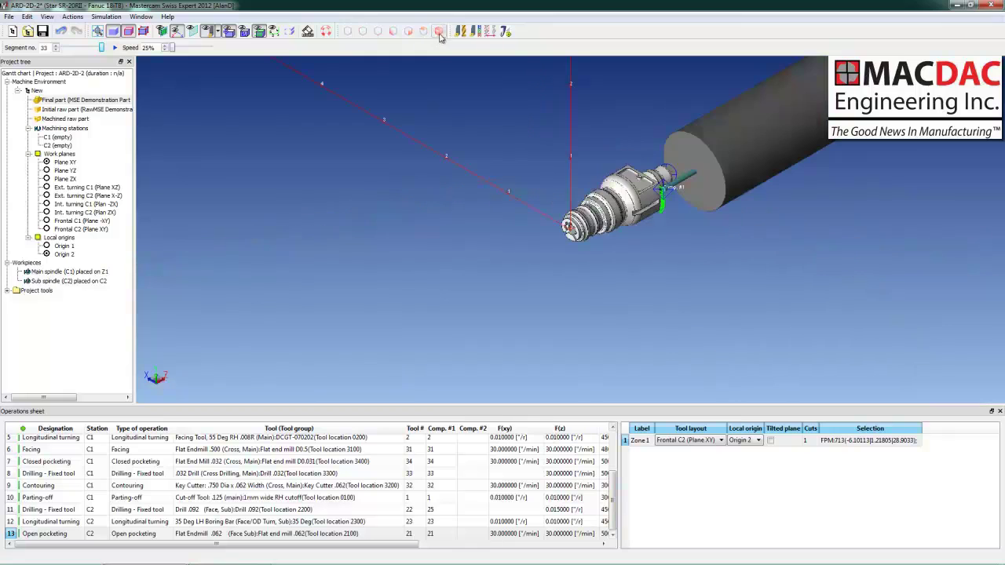
left_click(208, 31)
- Create one parametric zone from Zone 1 of the open pocketing, rotated 180° around Z
right_click(640, 444)
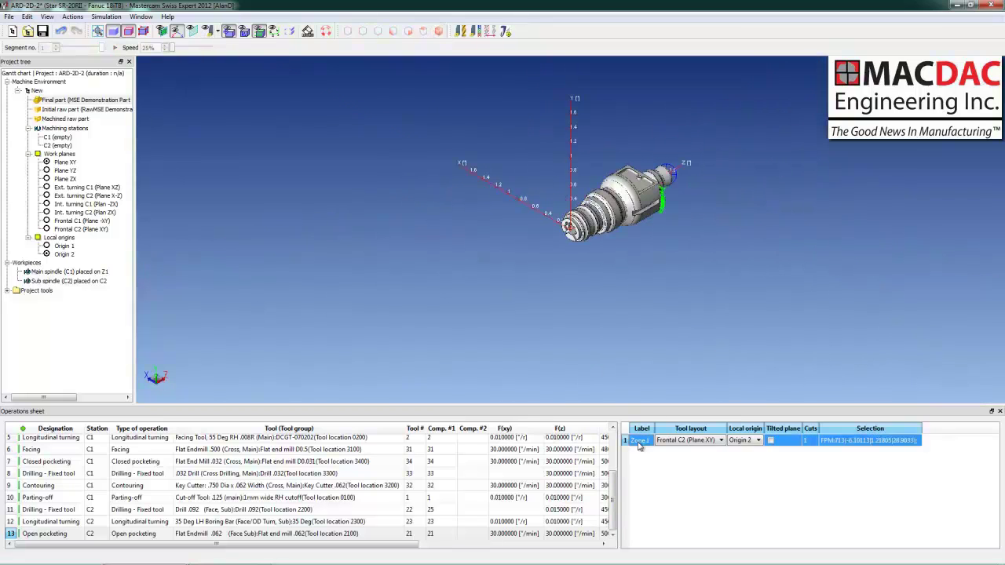
left_click(659, 472)
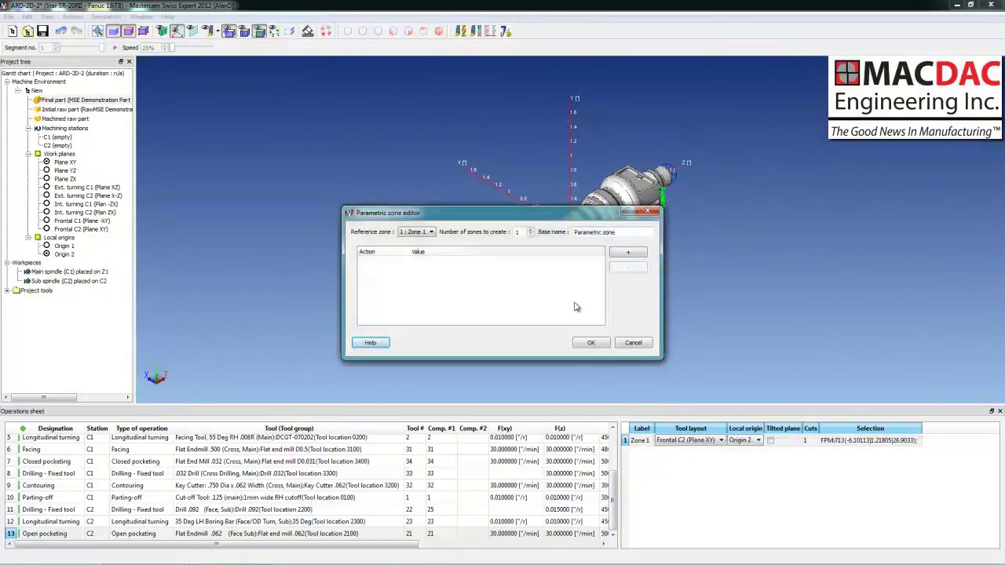
left_click(631, 255)
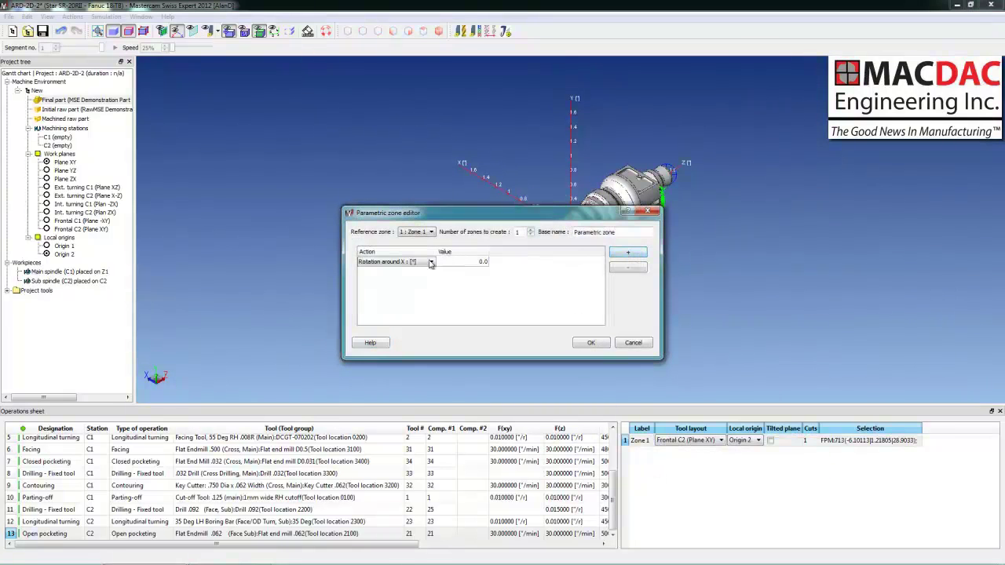
left_click(430, 261)
left_click(411, 289)
left_click(458, 262)
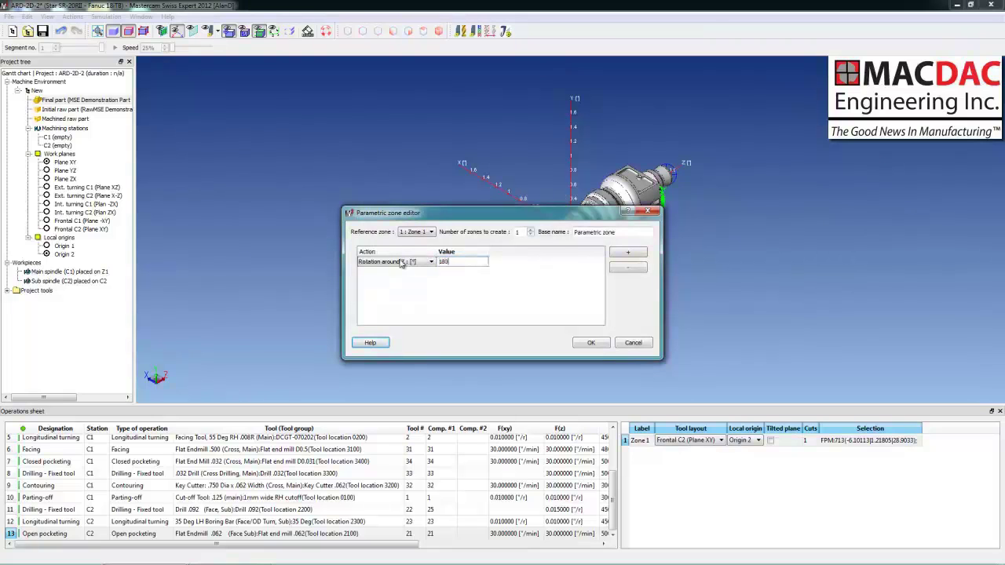
left_click(590, 343)
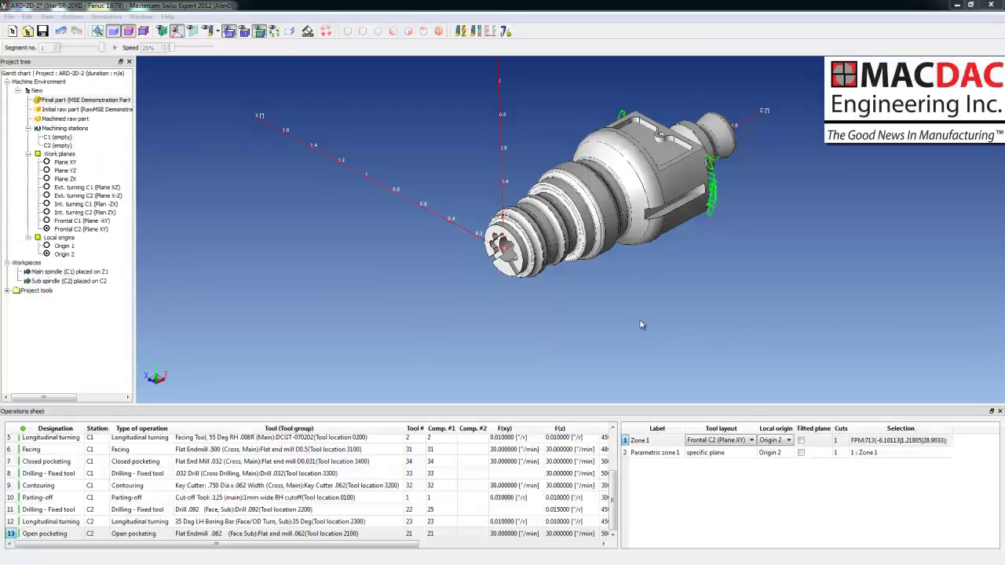
- Create an additional operation of type Part unloading after the open pocketing
left_click(65, 536)
right_click(65, 536)
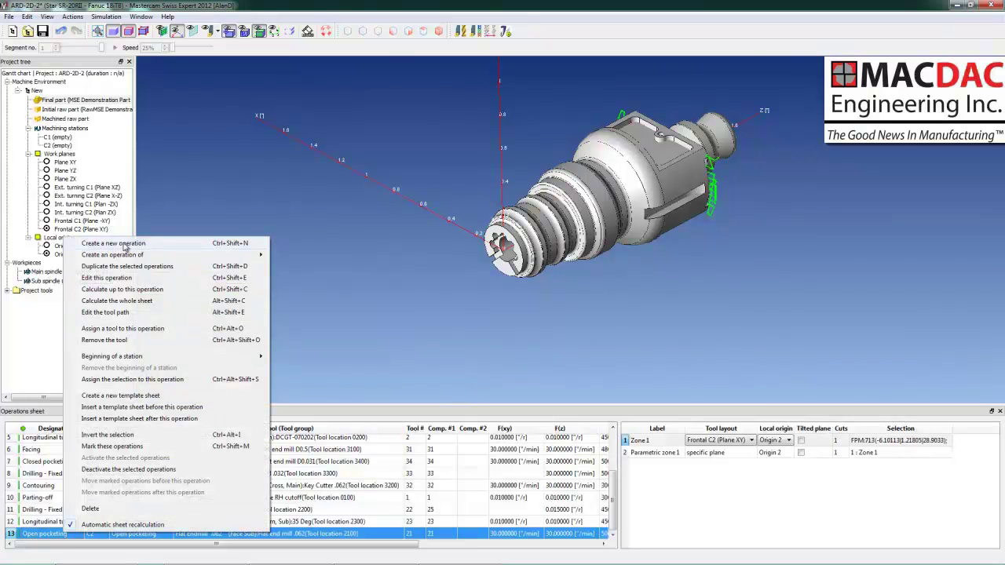
left_click(114, 245)
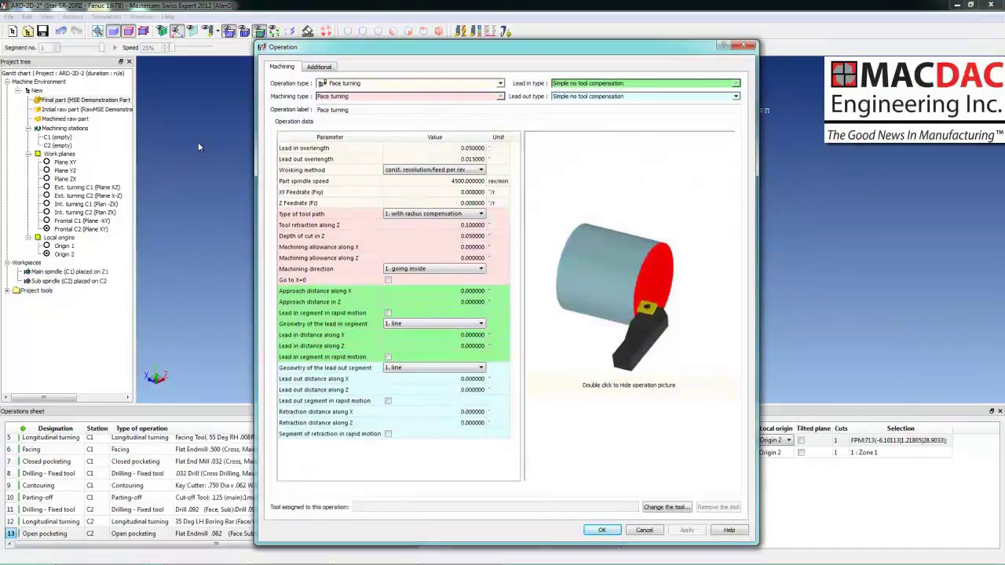
left_click(320, 67)
left_click(324, 84)
left_click(324, 84)
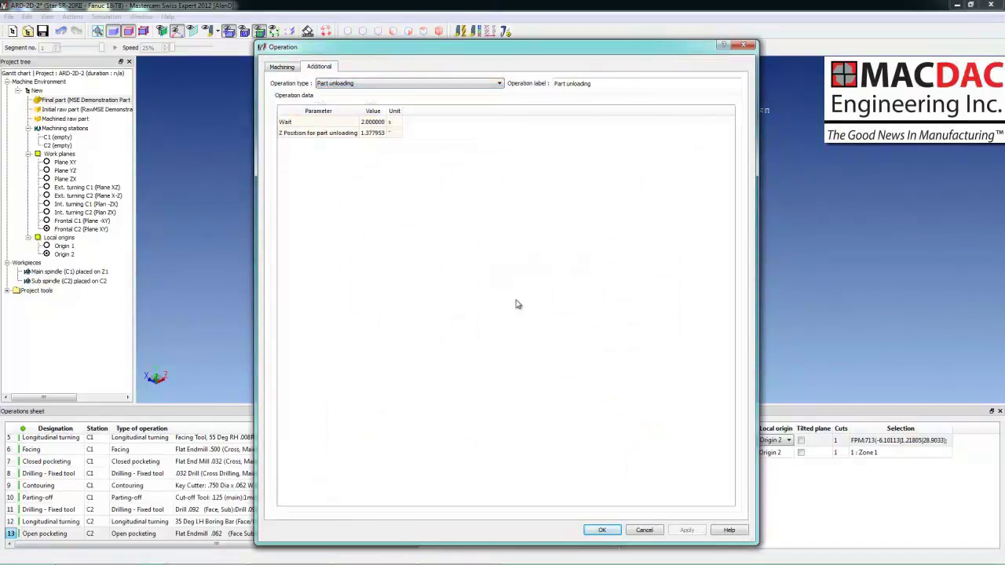
left_click(602, 530)
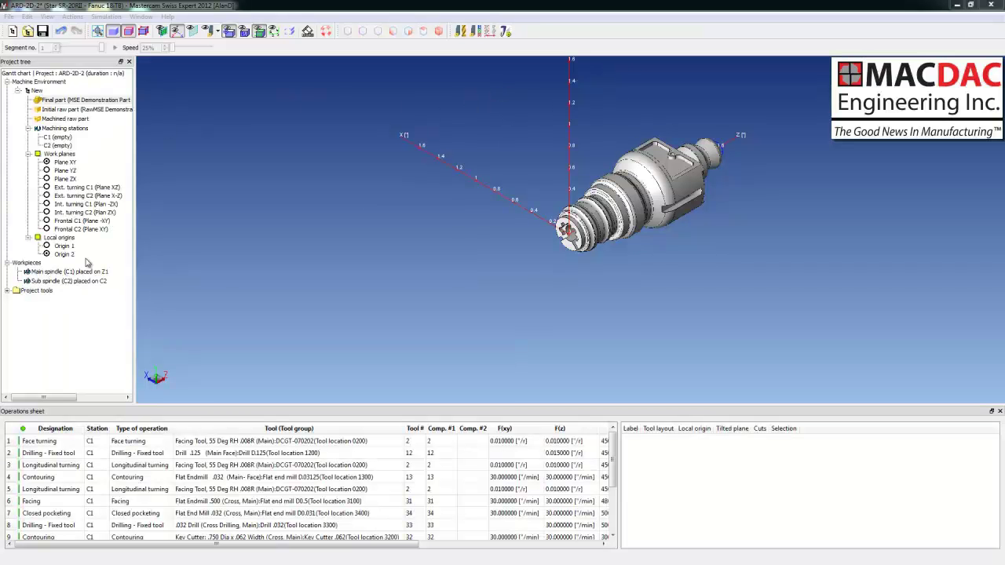
- Display the machined raw part and inspect the stock after each of operations 1 to 4, from face turning to contouring
left_click(49, 445)
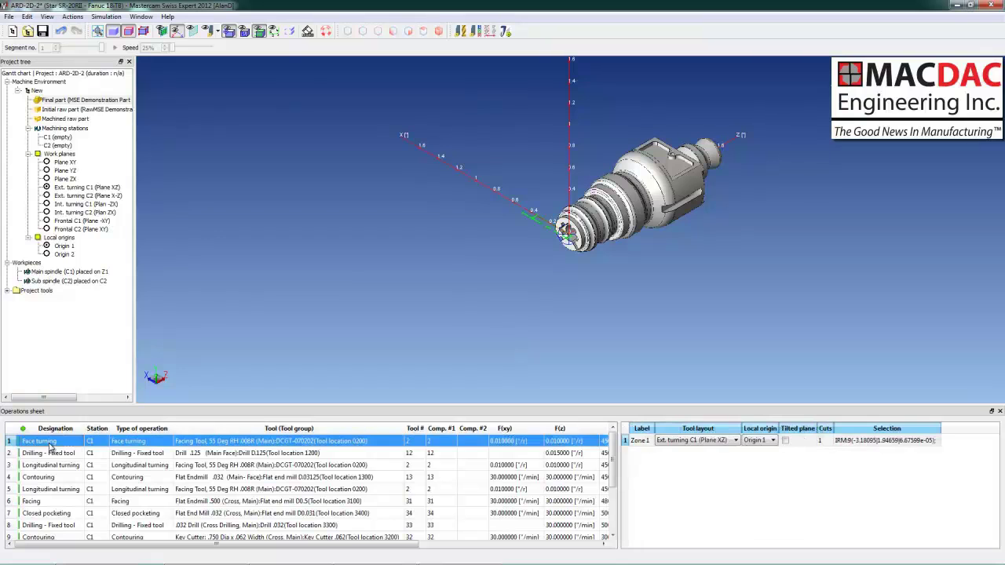
left_click(67, 118)
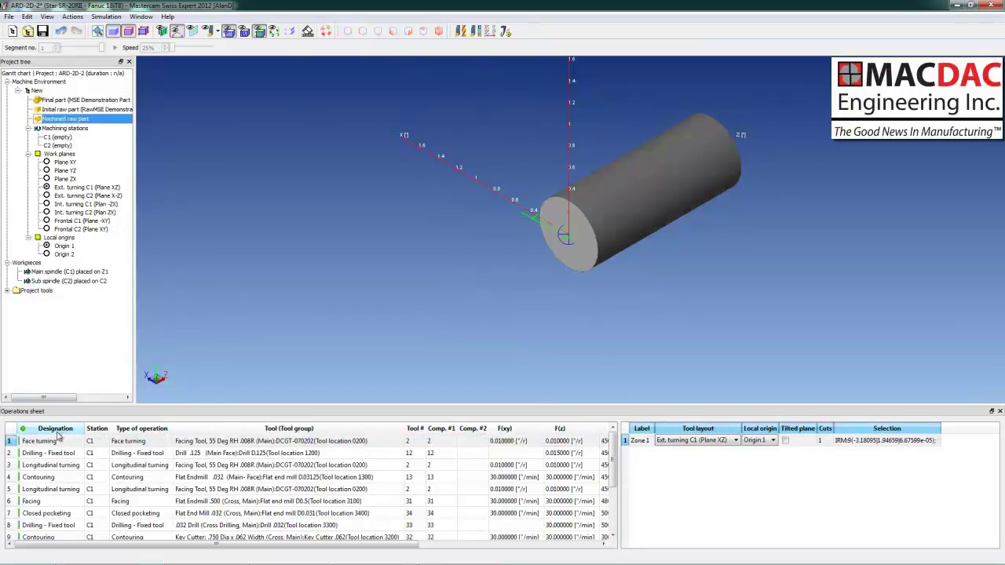
left_click(45, 455)
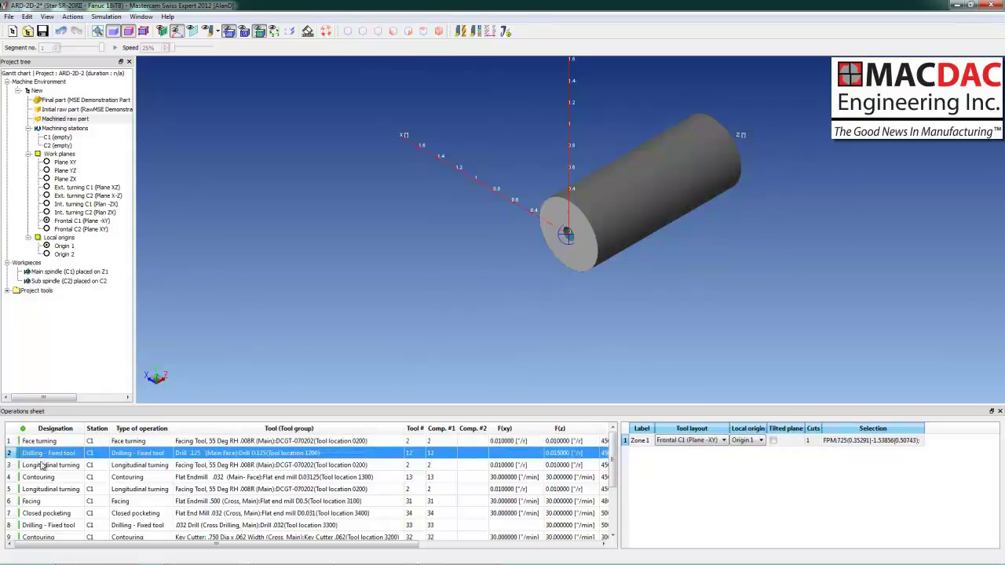
left_click(43, 465)
left_click(37, 477)
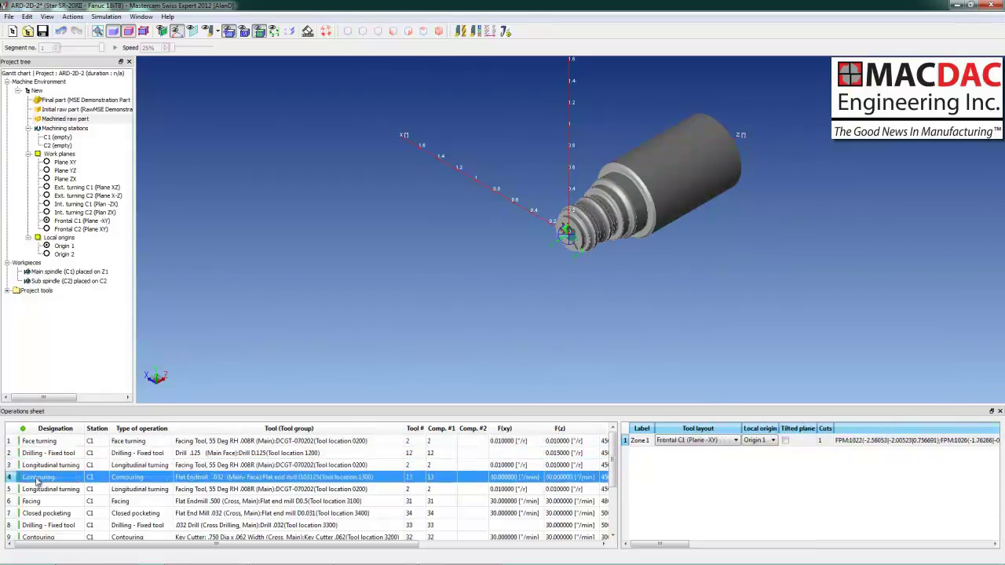
scroll(507, 294, "up", 10)
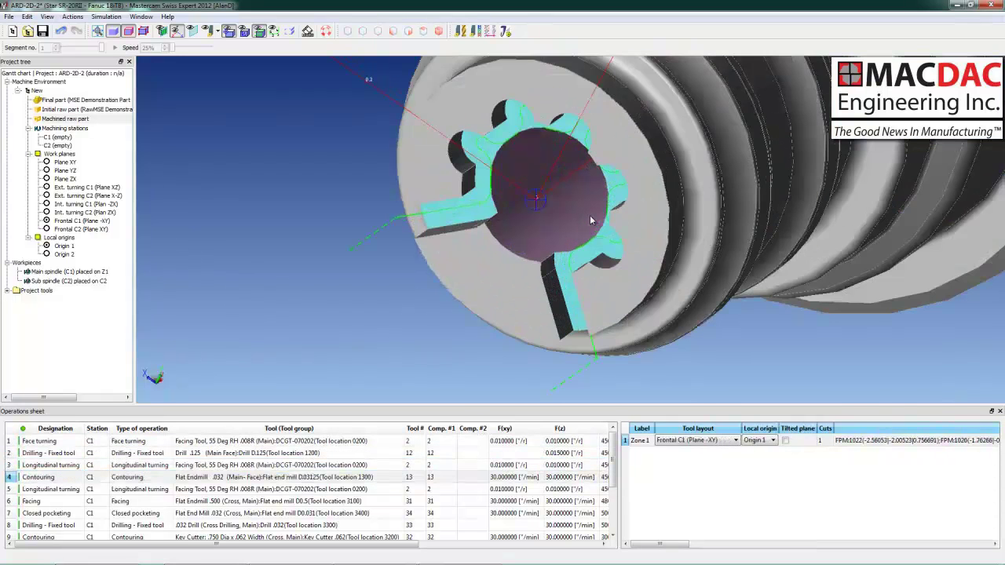
scroll(590, 215, "down", 10)
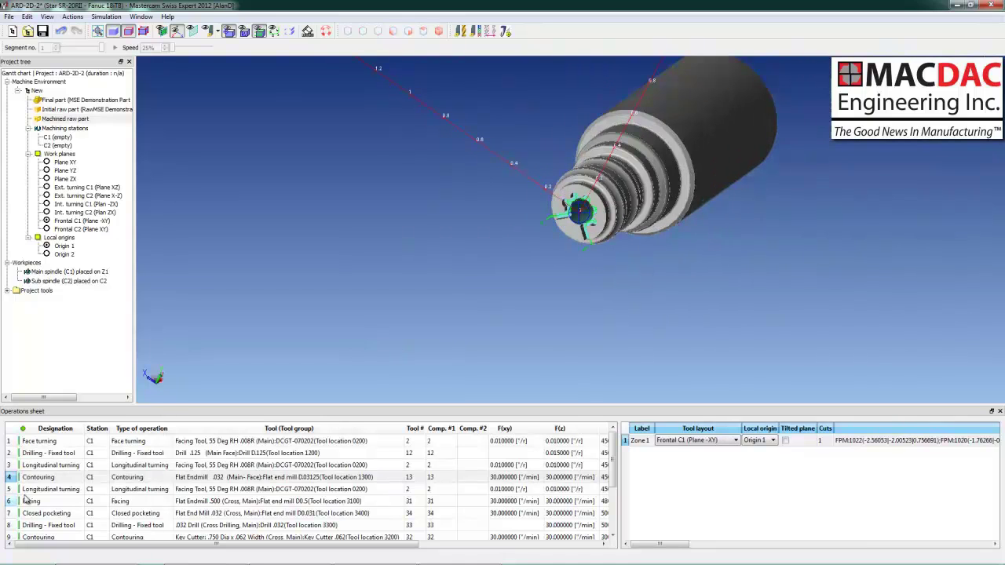
- Inspect the machined stock after the second longitudinal turning, the facing and the closed pocketing operations
left_click(35, 490)
scroll(568, 250, "up", 3)
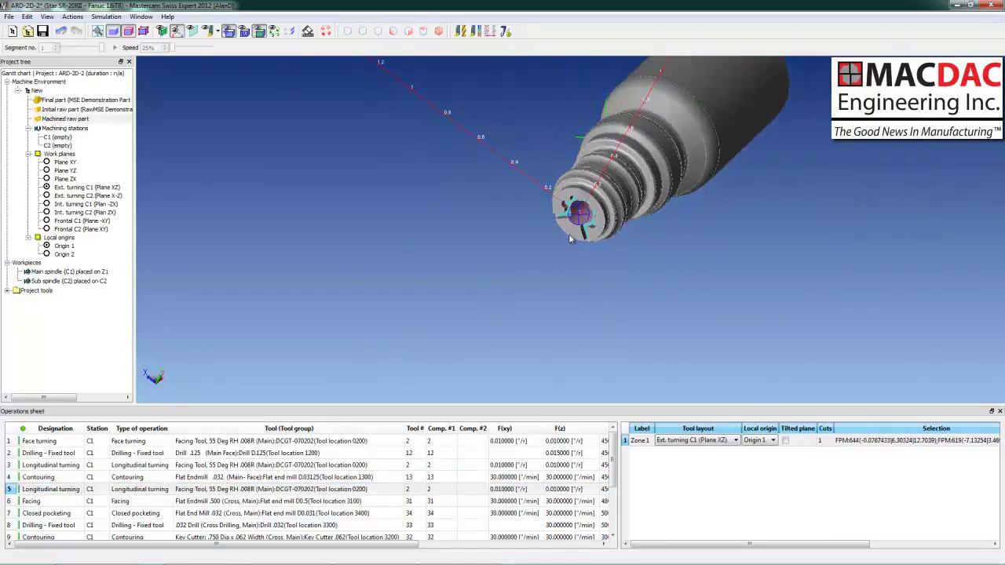
scroll(567, 250, "down", 5)
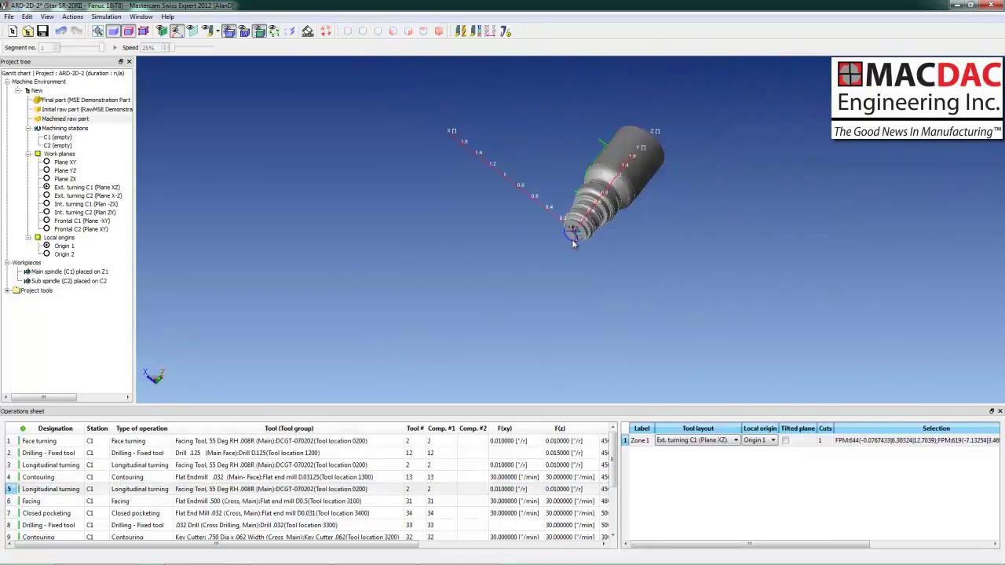
left_click(49, 502)
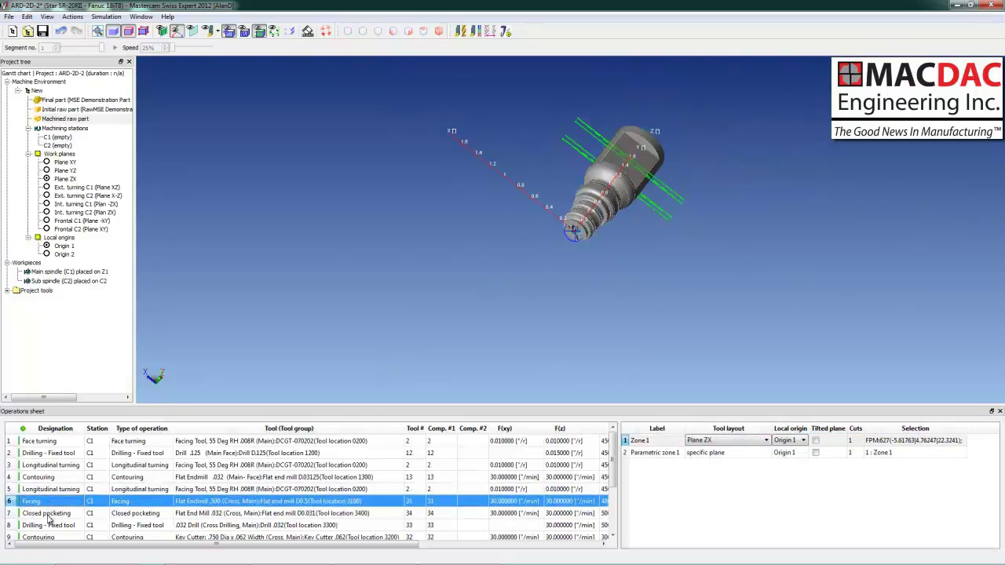
left_click(49, 514)
middle_click_drag(611, 190, 534, 232)
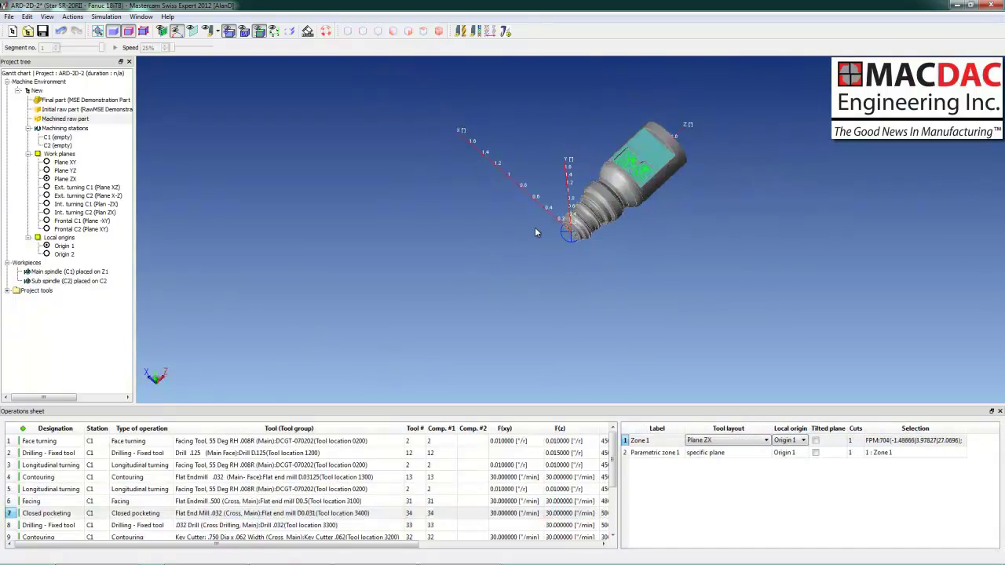
- Inspect the machined stock after the .032 cross drilling and the key cutter contouring operations
left_click(69, 526)
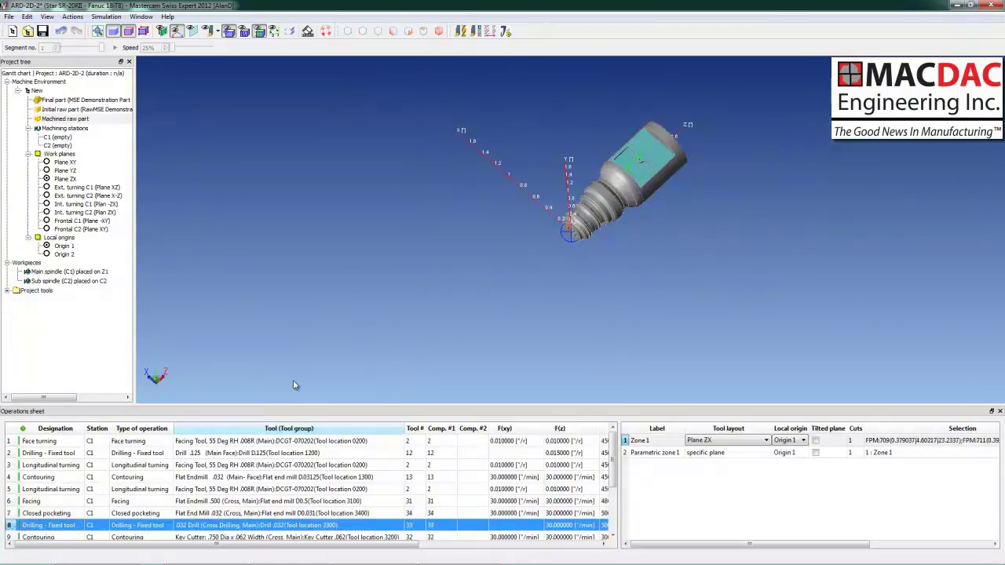
scroll(462, 285, "up", 2)
left_click(55, 536)
scroll(697, 145, "down", 2)
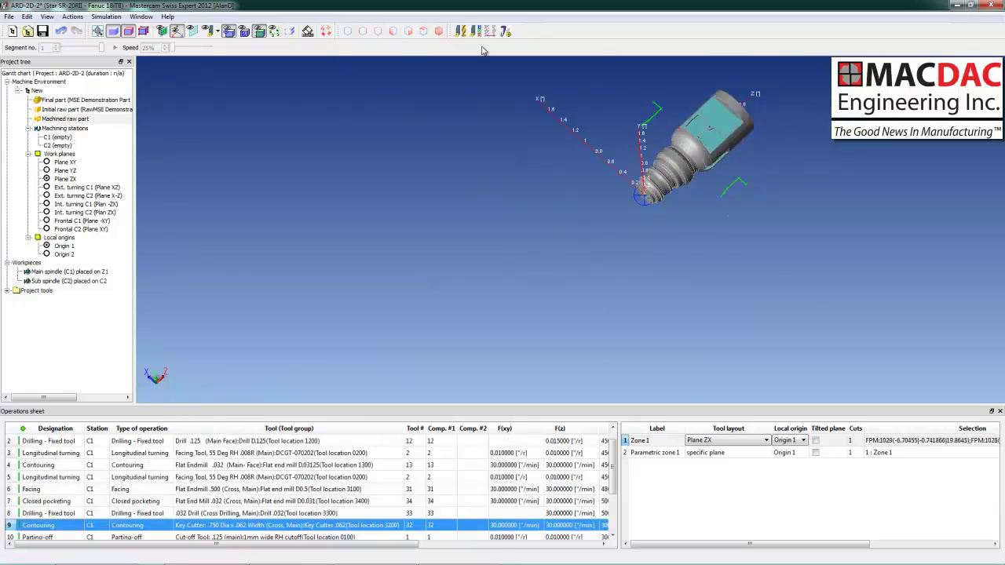
scroll(603, 225, "up", 2)
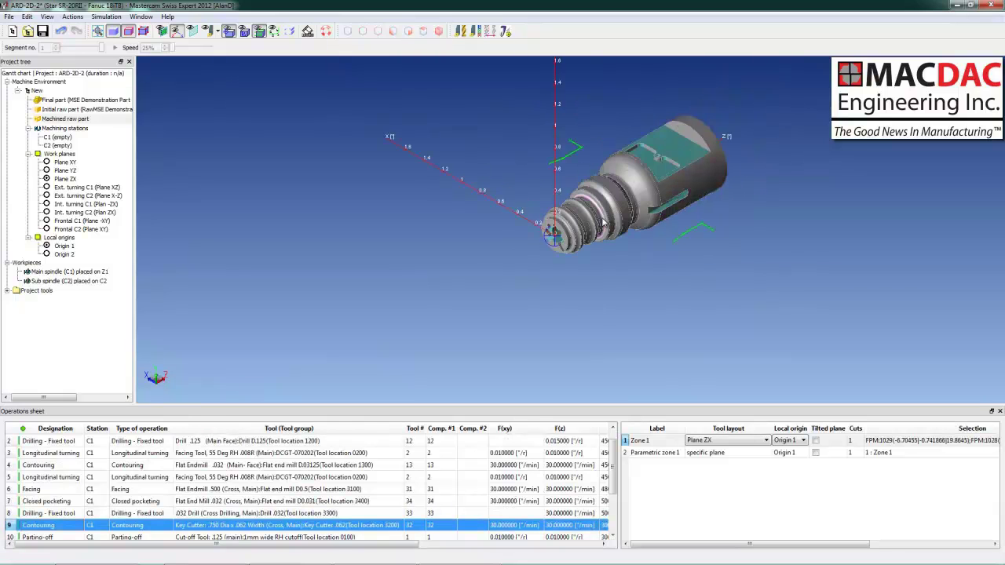
- Inspect the machined stock for operations 10 to 14, from parting-off through the subspindle machining to part unloading
left_click_drag(613, 487, 612, 548)
left_click(56, 489)
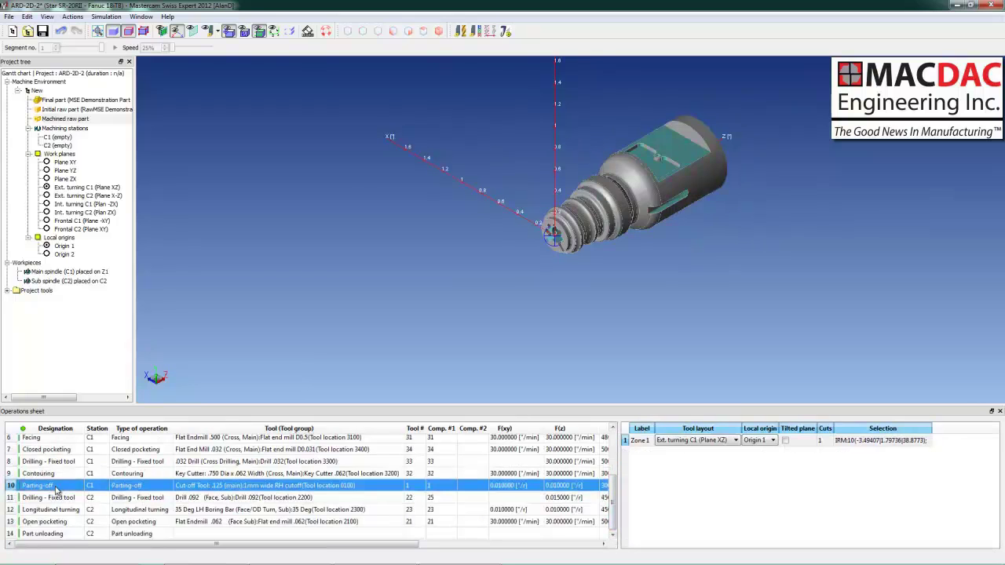
left_click(53, 498)
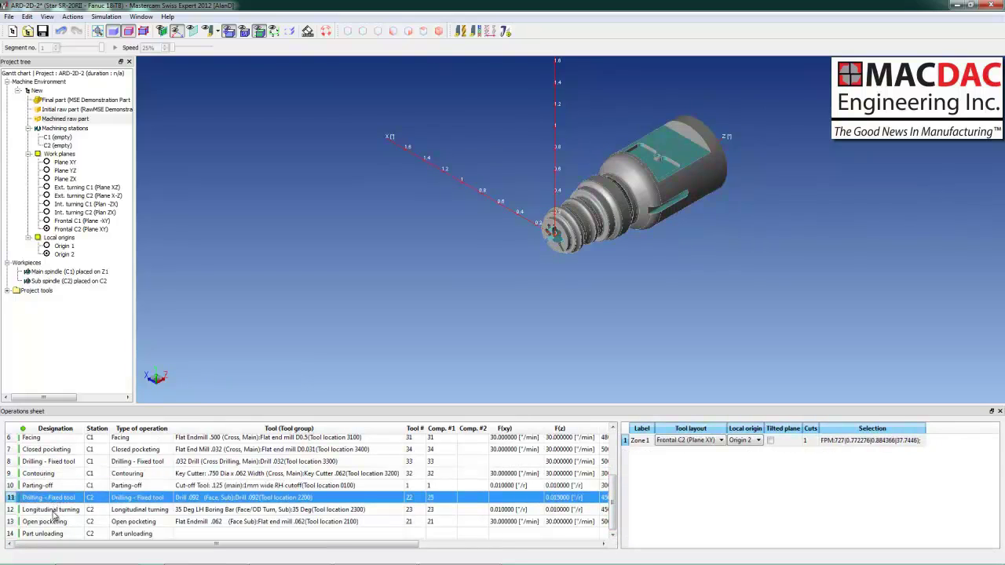
left_click(54, 510)
left_click(49, 522)
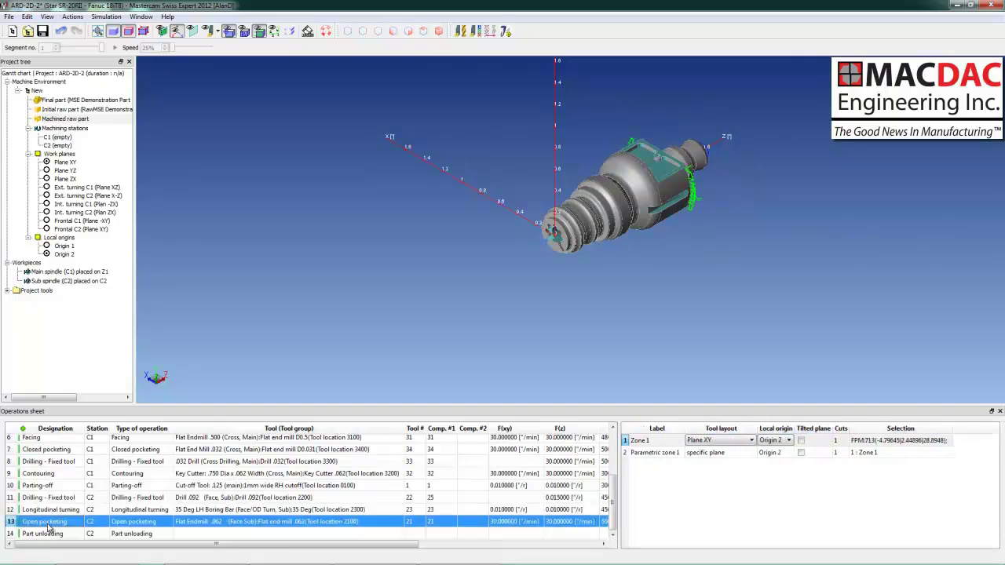
left_click(46, 534)
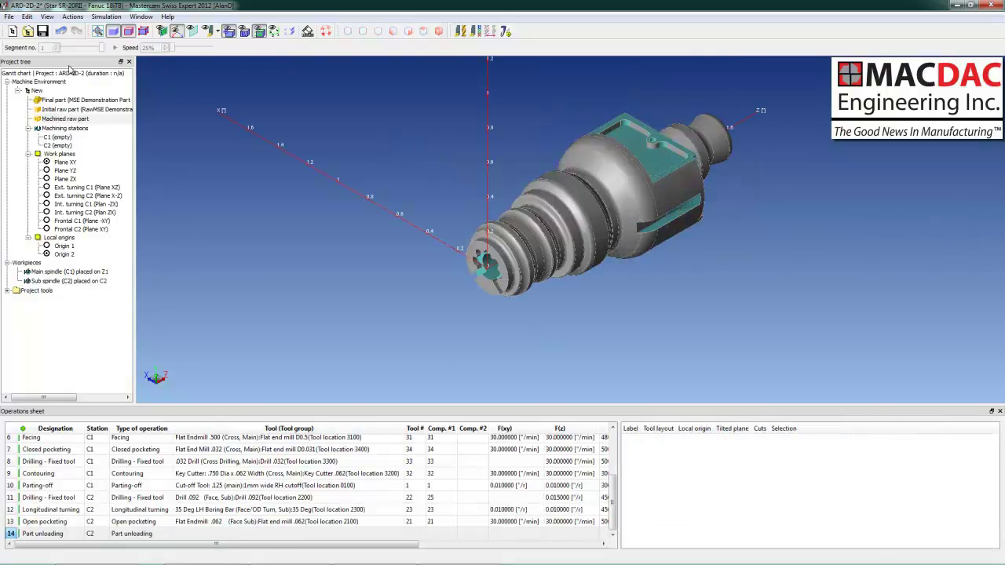
- Display the project's Gantt chart and hide its empty operation lines
left_click(70, 73)
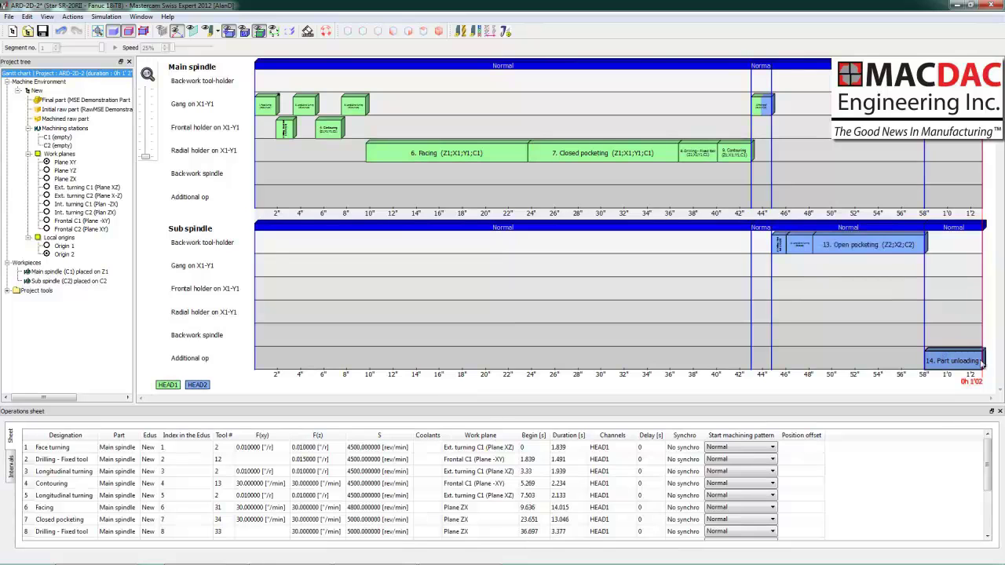
right_click(415, 290)
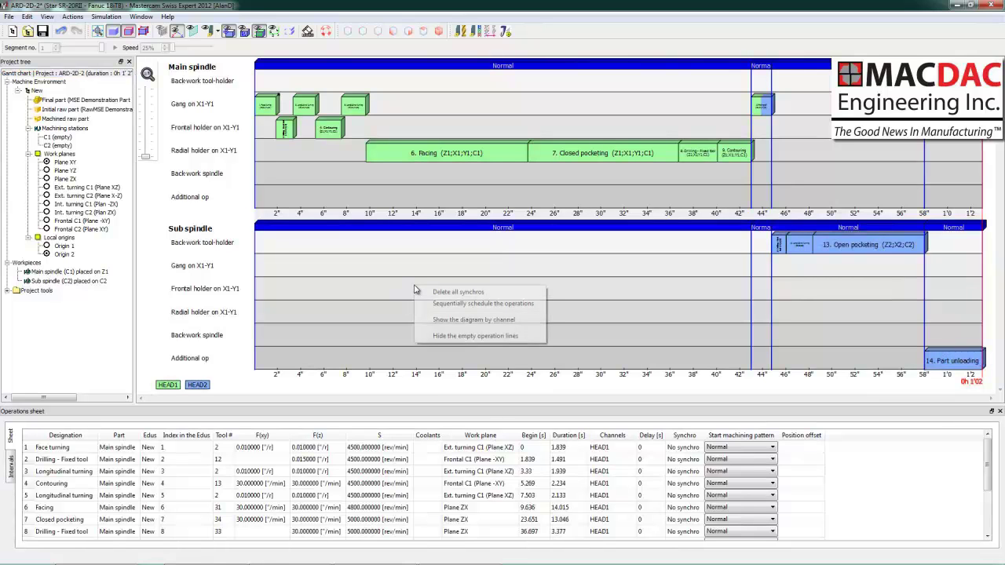
left_click(454, 336)
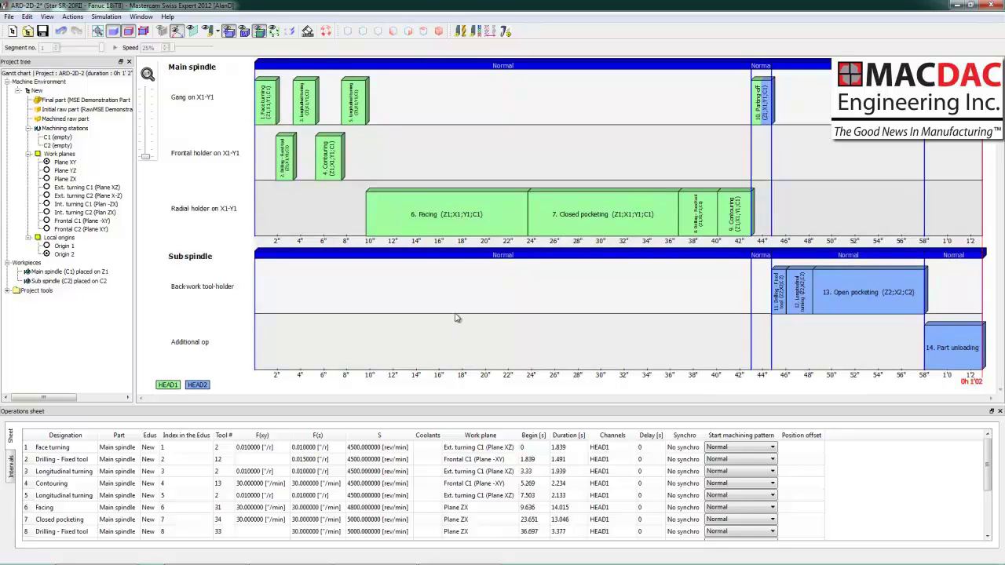
- Open the machine simulation and examine the machine's work area
left_click(309, 33)
scroll(513, 210, "up", 5)
middle_click_drag(514, 209, 507, 227)
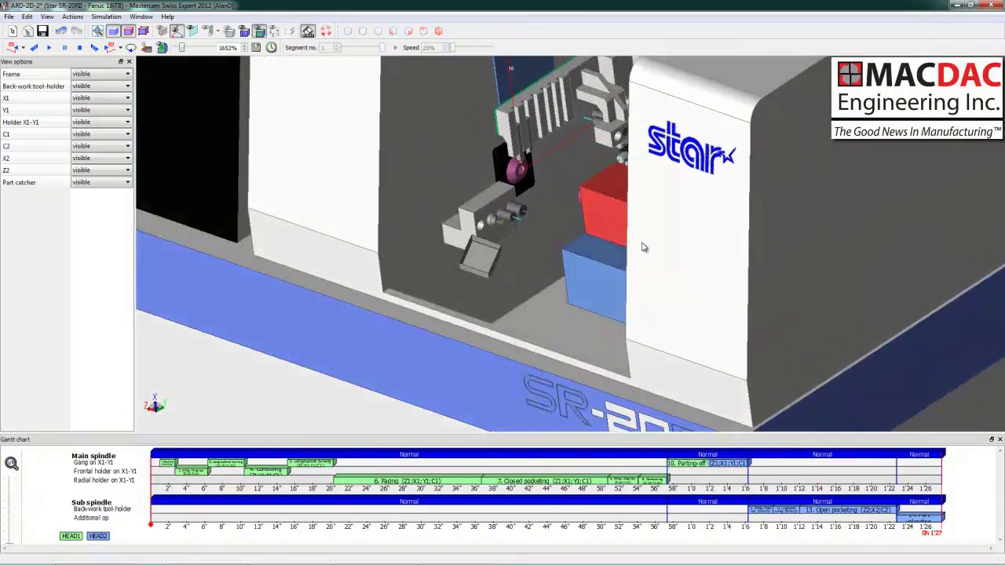
scroll(642, 247, "down", 2)
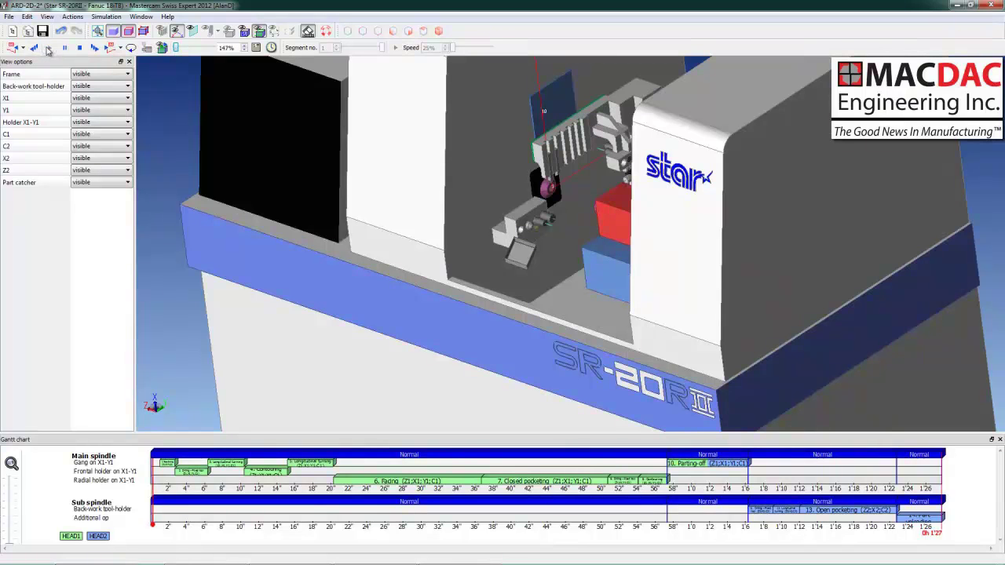
- Play the whole machine simulation at 1652% speed, watching the part up close and the subspindle transfer
left_click_drag(176, 48, 182, 48)
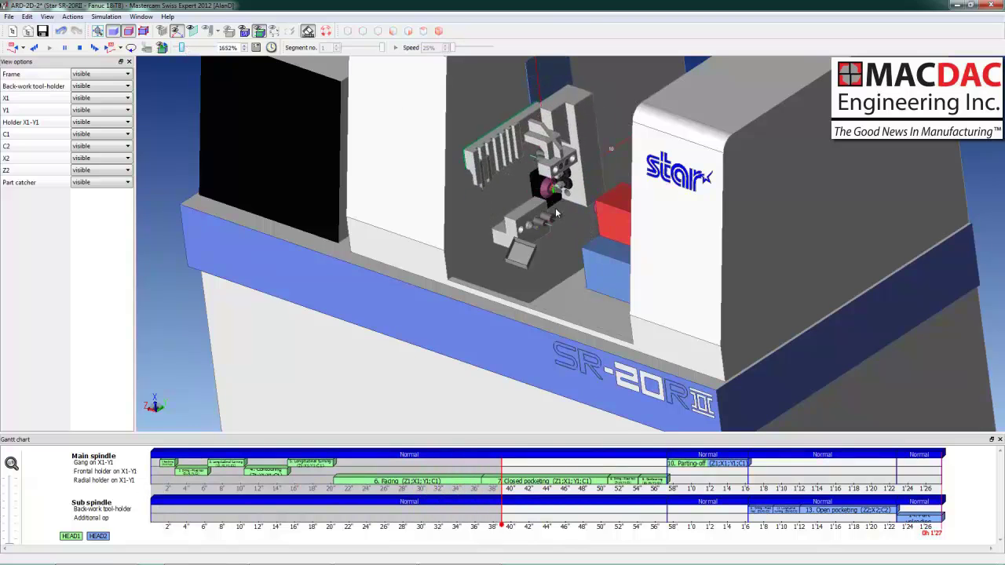
left_click_drag(562, 236, 562, 196)
scroll(562, 198, "up", 8)
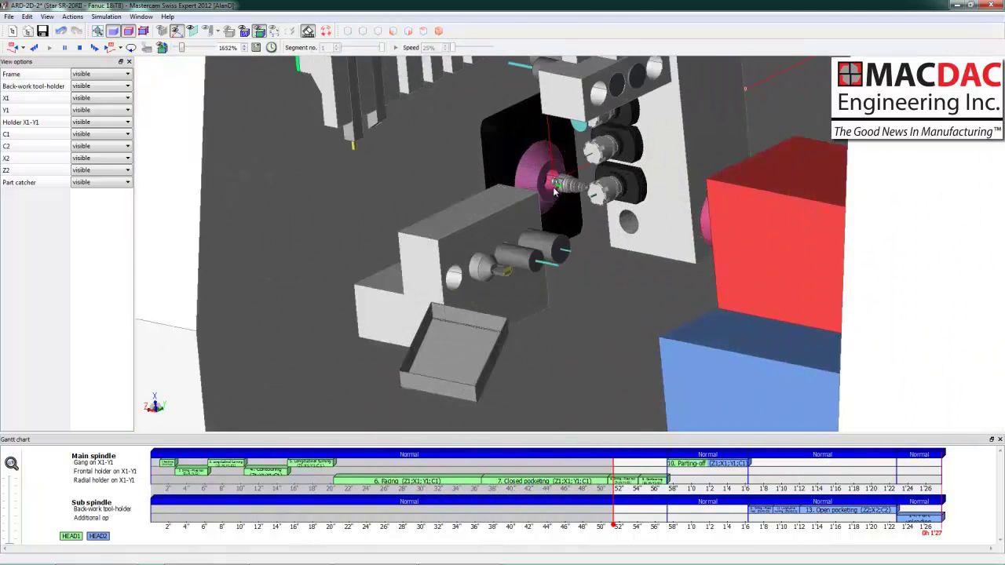
scroll(553, 188, "down", 5)
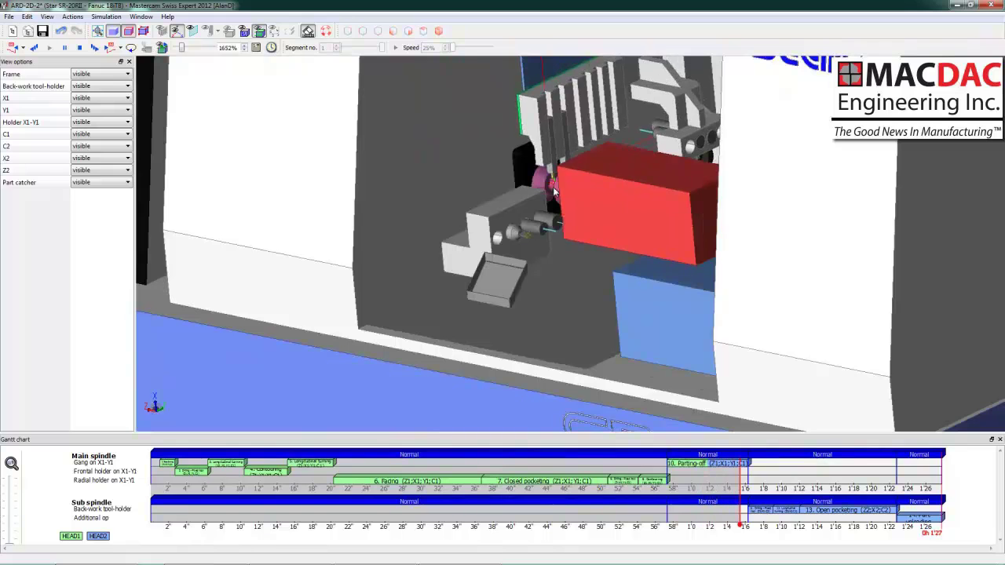
left_click_drag(554, 190, 597, 237)
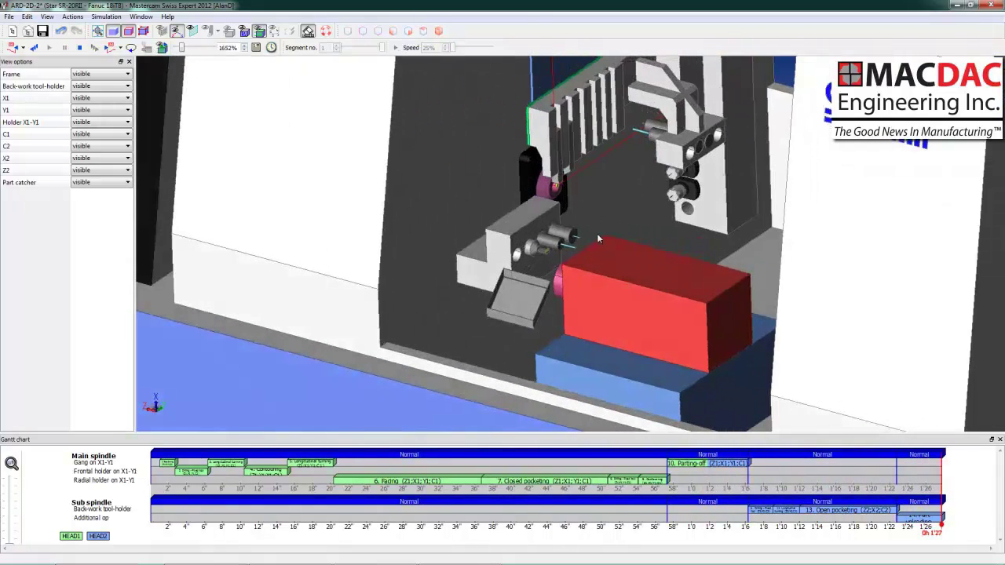
- Replay the machine simulation from the Facing operation to the end of the program, examining the cross tools at work
left_click(342, 490)
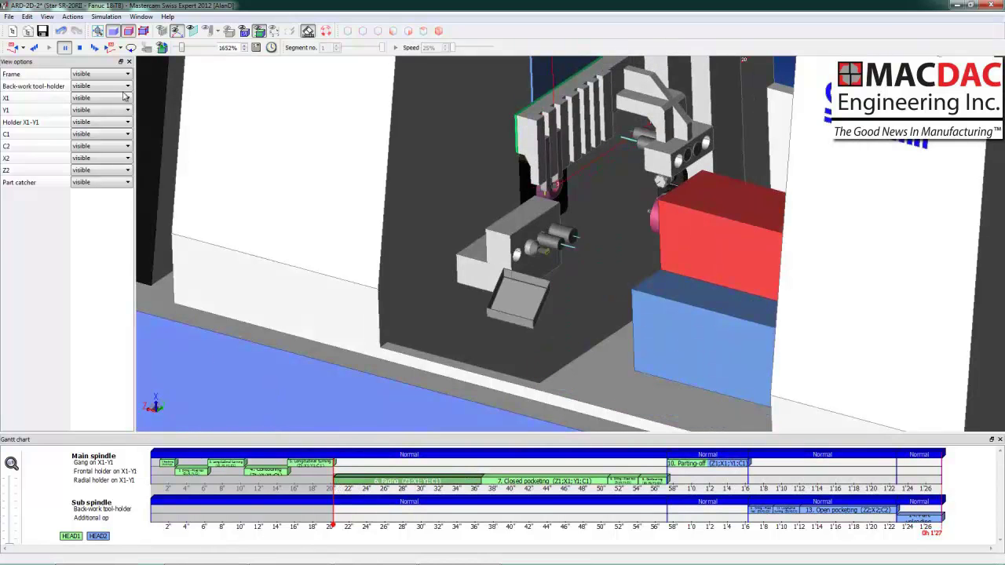
left_click(63, 47)
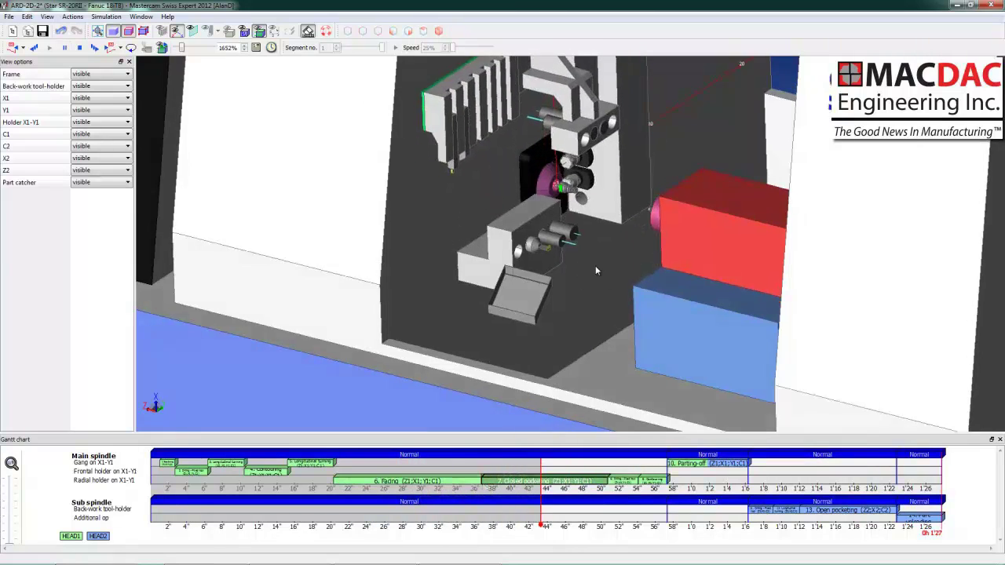
left_click_drag(595, 265, 564, 211)
scroll(564, 211, "up", 3)
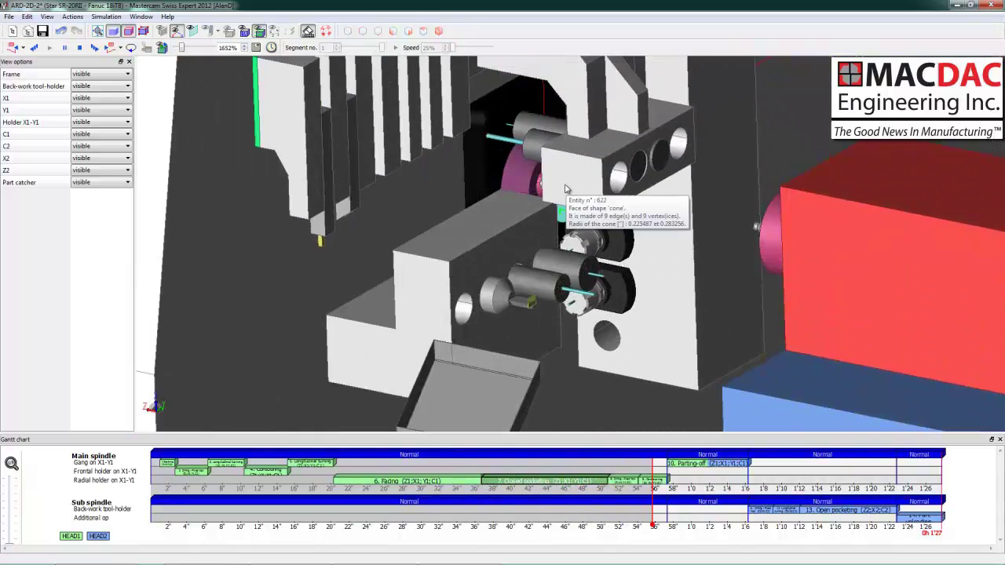
scroll(346, 386, "down", 5)
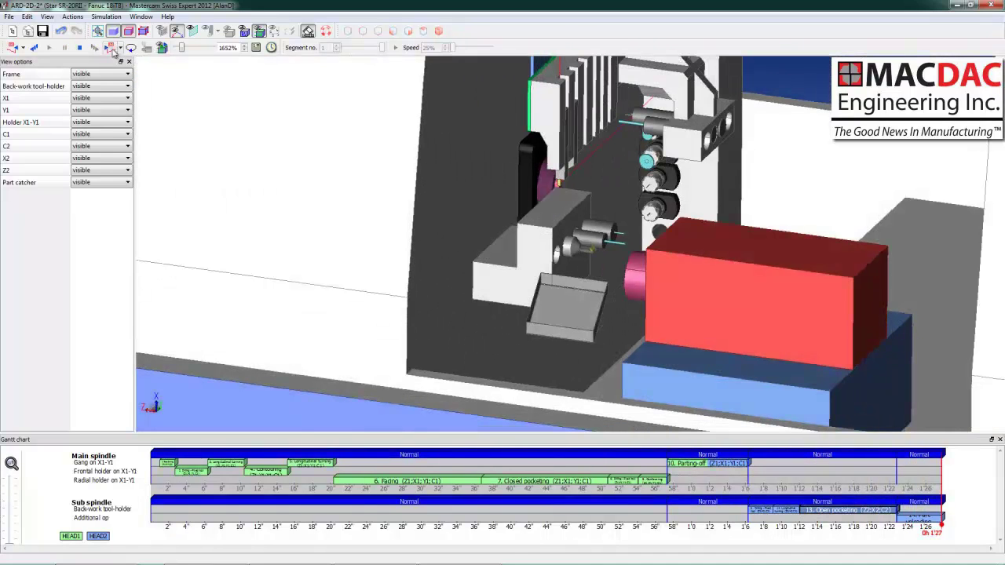
- Move the simulation to operation 7, Closed pocketing, and play it on through parting-off and the subspindle operations
left_click(121, 48)
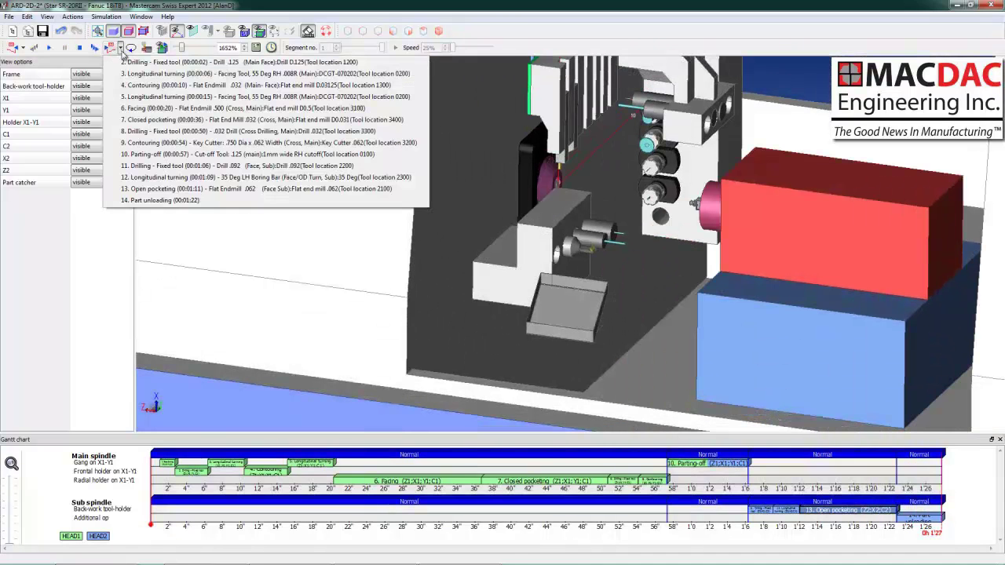
left_click(131, 120)
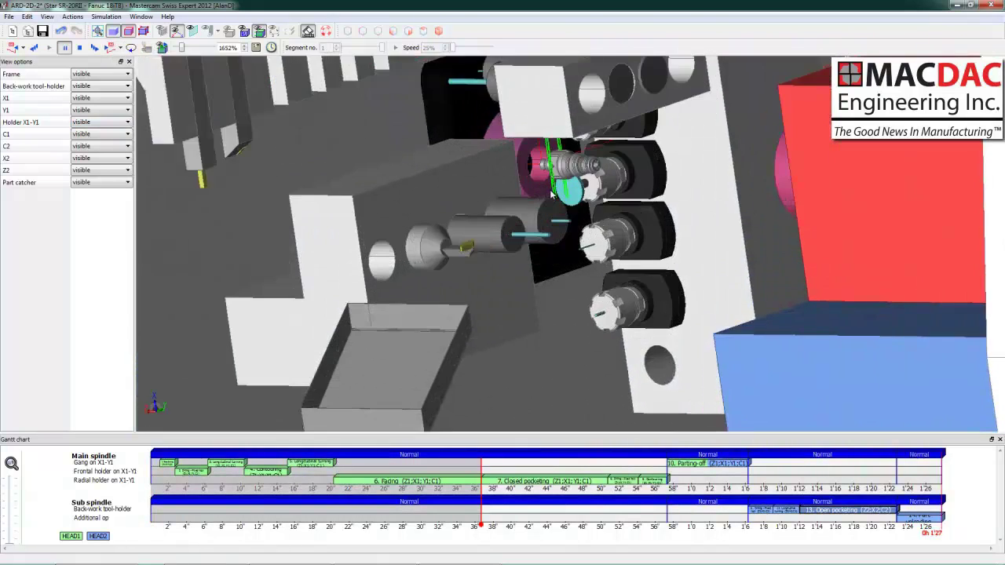
scroll(553, 195, "up", 2)
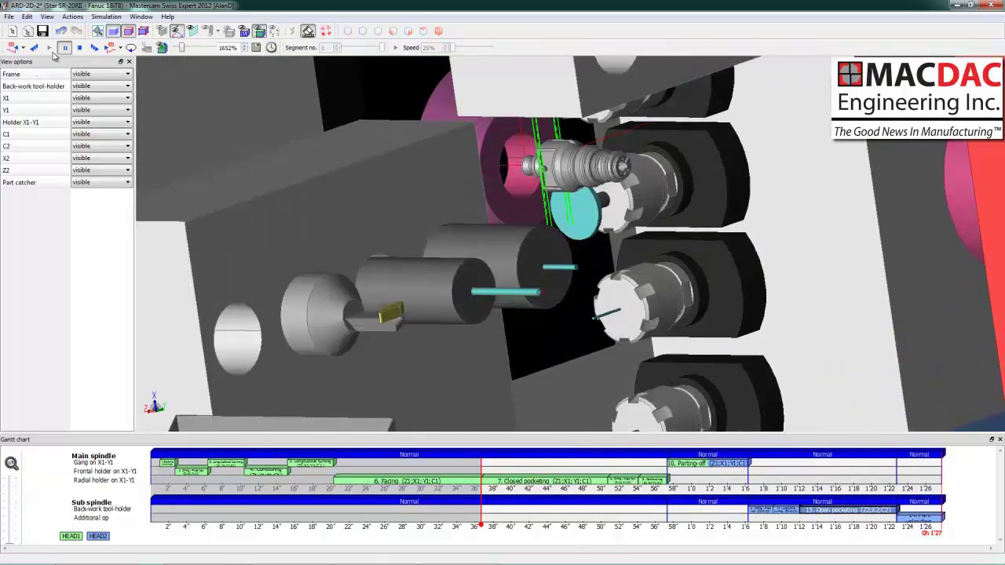
left_click(66, 48)
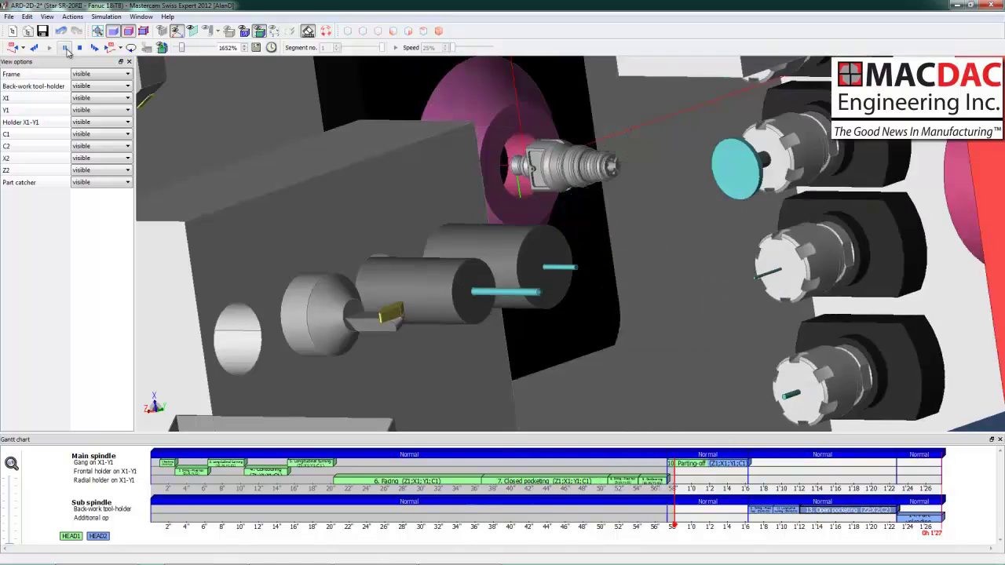
scroll(370, 165, "down", 5)
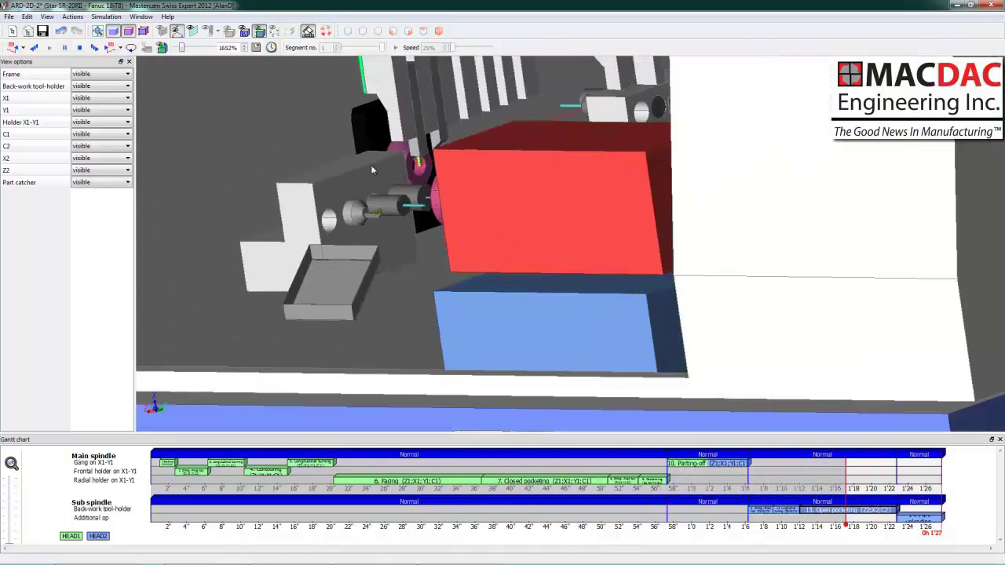
- Stop the machine simulation and display the G-code program alongside the machine view
left_click_drag(388, 211, 449, 238)
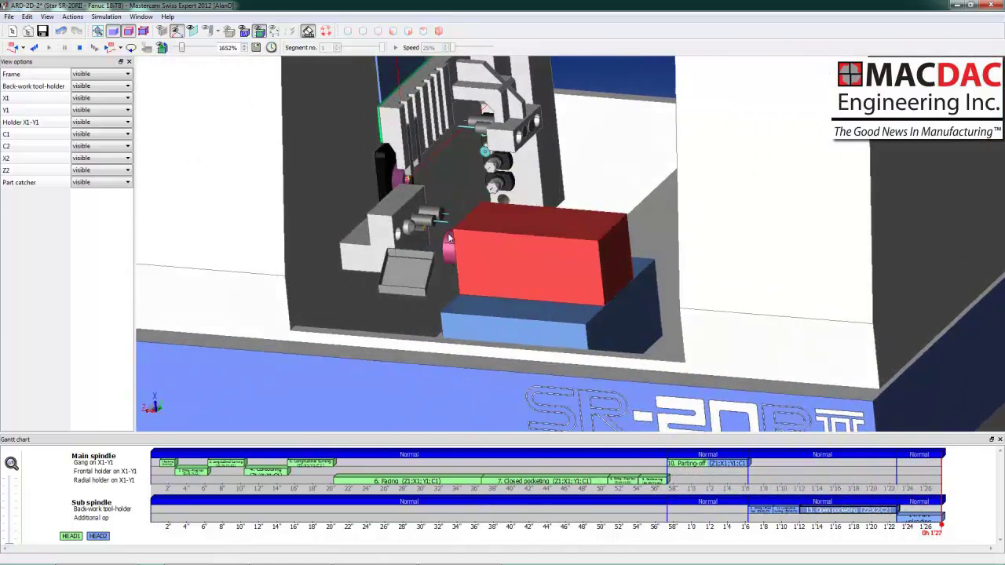
left_click(79, 48)
left_click(141, 16)
left_click(161, 35)
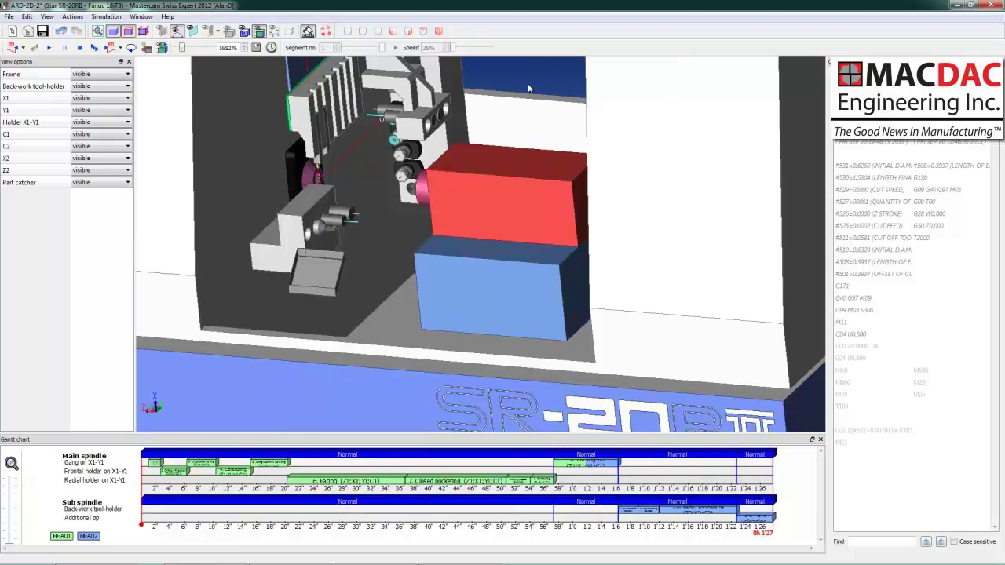
- Play the machine simulation while following the G-code lines, lower the speed to 1515%, and stop it during Open pocketing
left_click(50, 48)
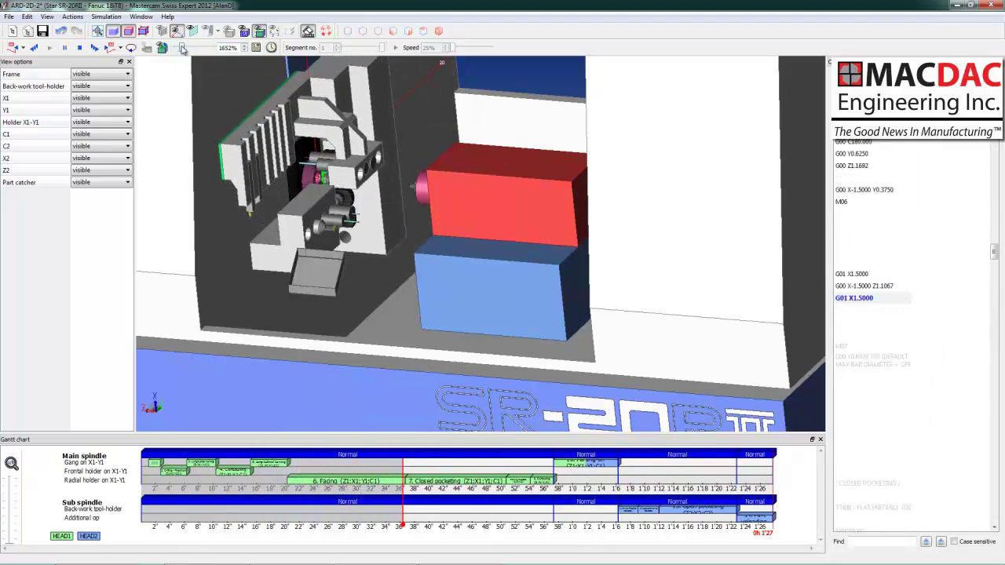
left_click_drag(182, 49, 182, 50)
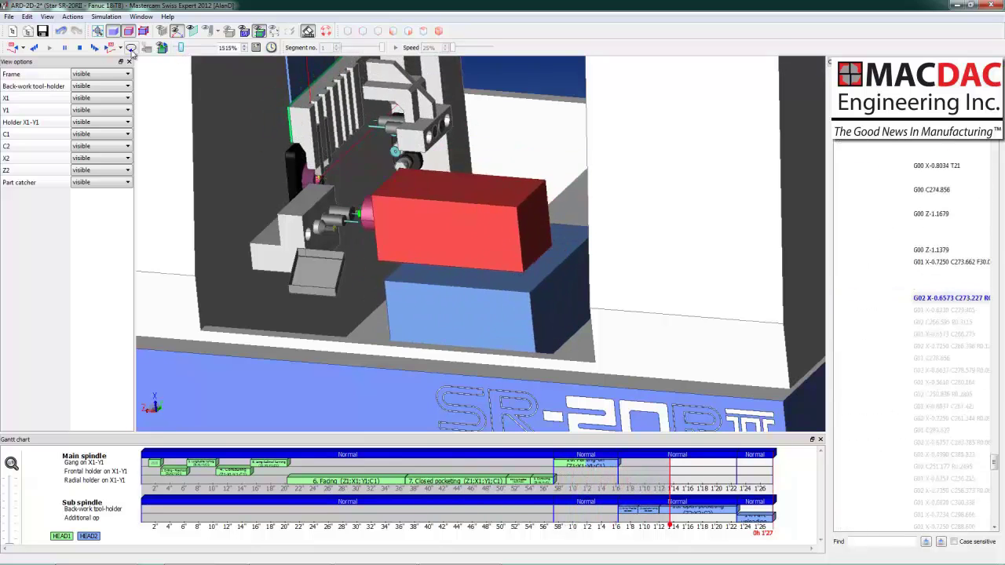
left_click(80, 48)
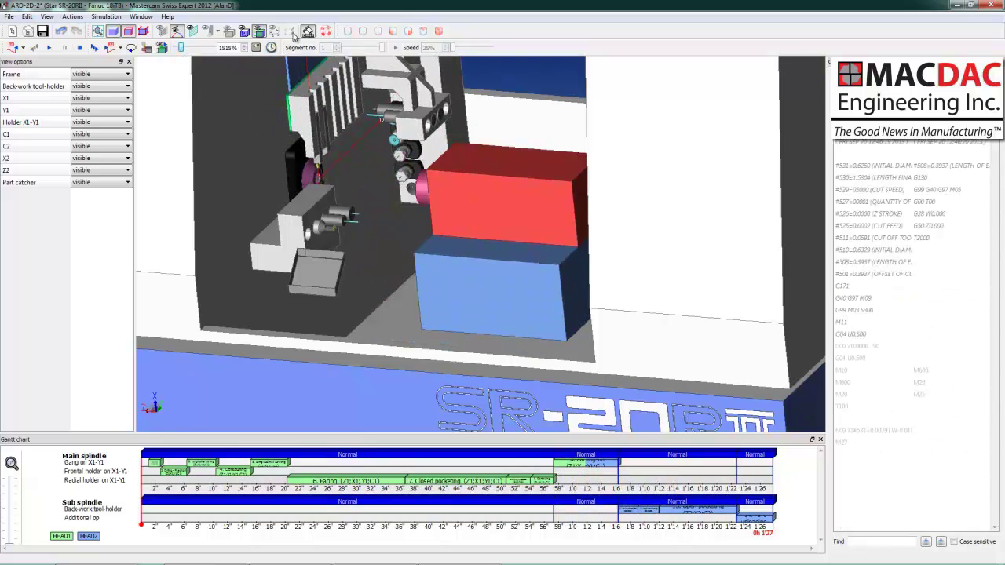
- Leave the simulation and synchronize subspindle operation 11, Drilling - Fixed tool, with the start of operation 1, Face turning, in the Gantt chart
left_click(307, 32)
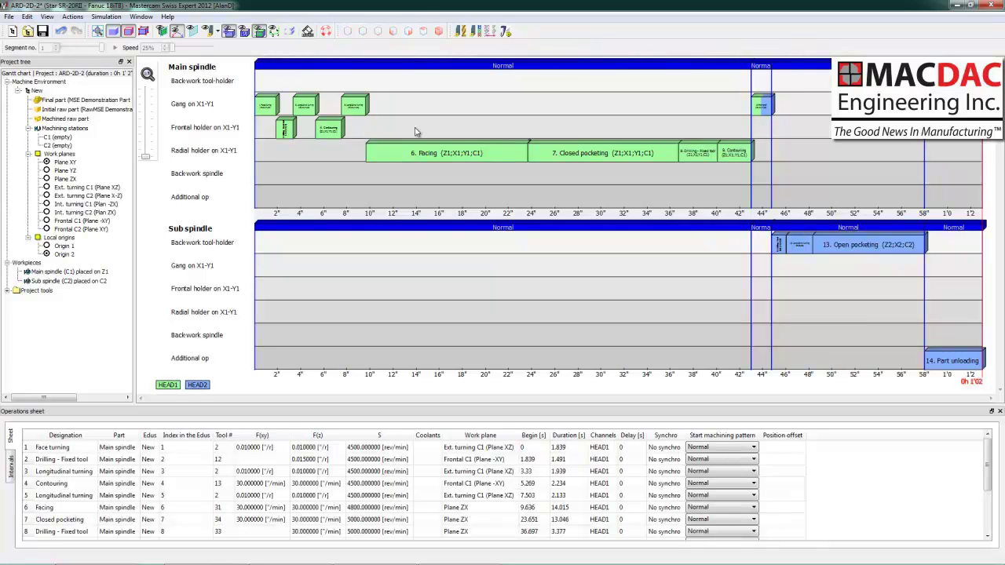
left_click(776, 245)
left_click_drag(564, 201, 253, 114)
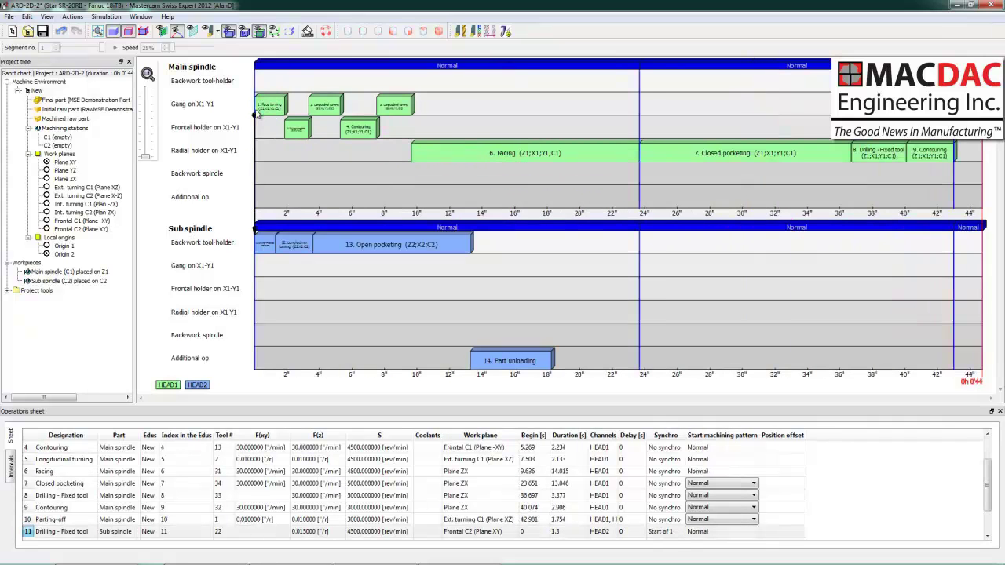
- Reopen the machine simulation and play the synchronized program at 147% speed, examining both spindles cutting simultaneously, and stop it during the third operation
left_click(307, 31)
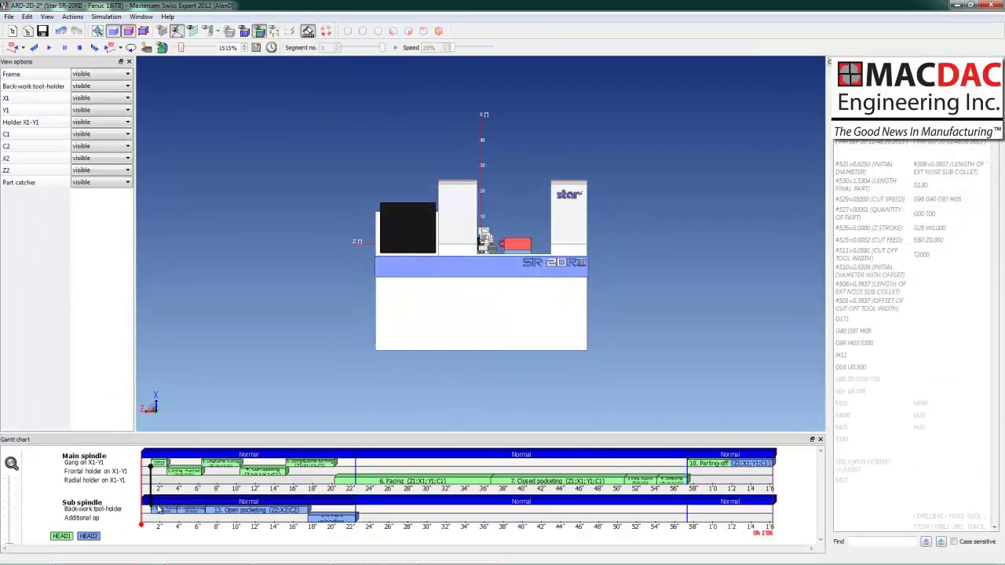
middle_click_drag(520, 265, 448, 294)
scroll(492, 256, "up", 5)
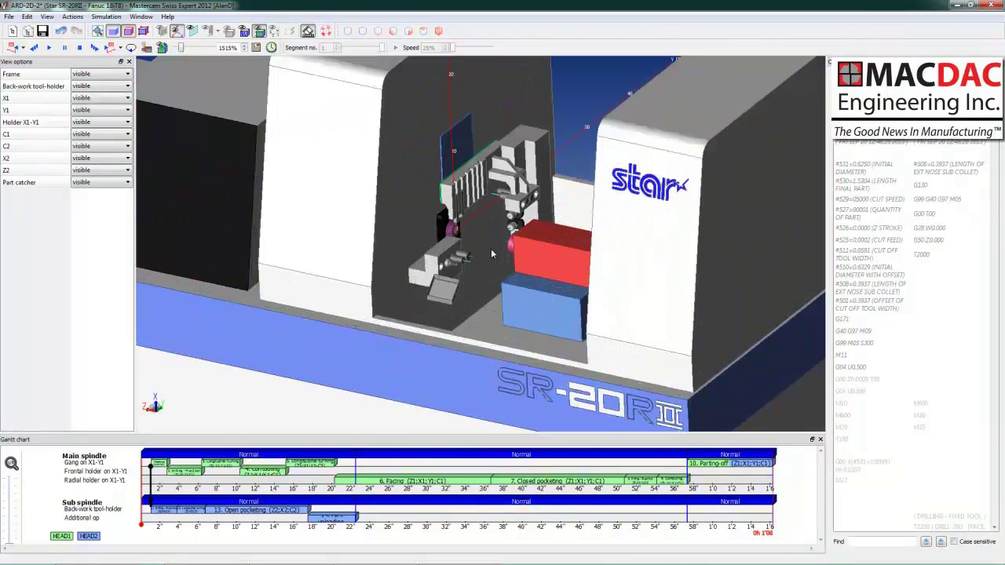
scroll(492, 253, "up", 1)
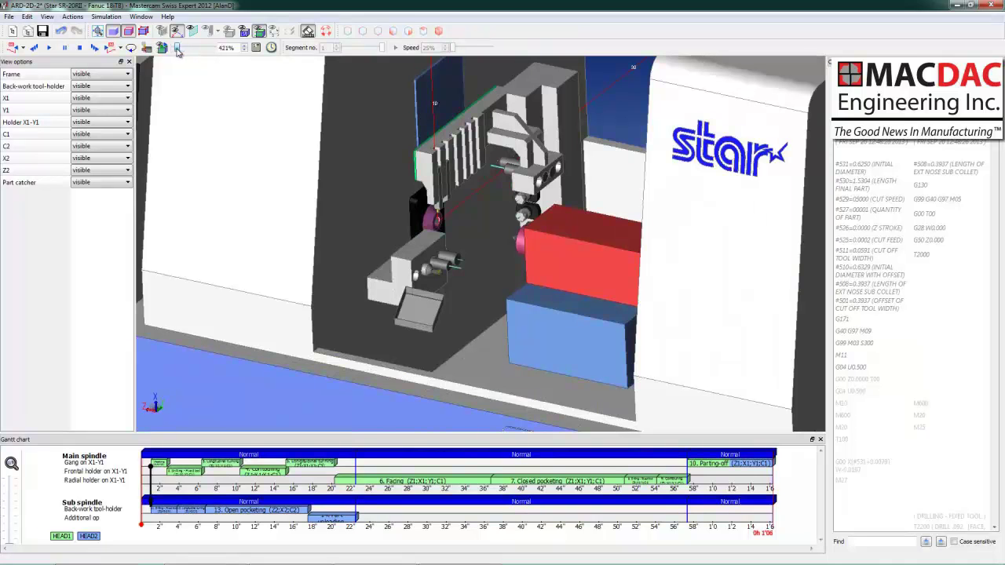
left_click(49, 49)
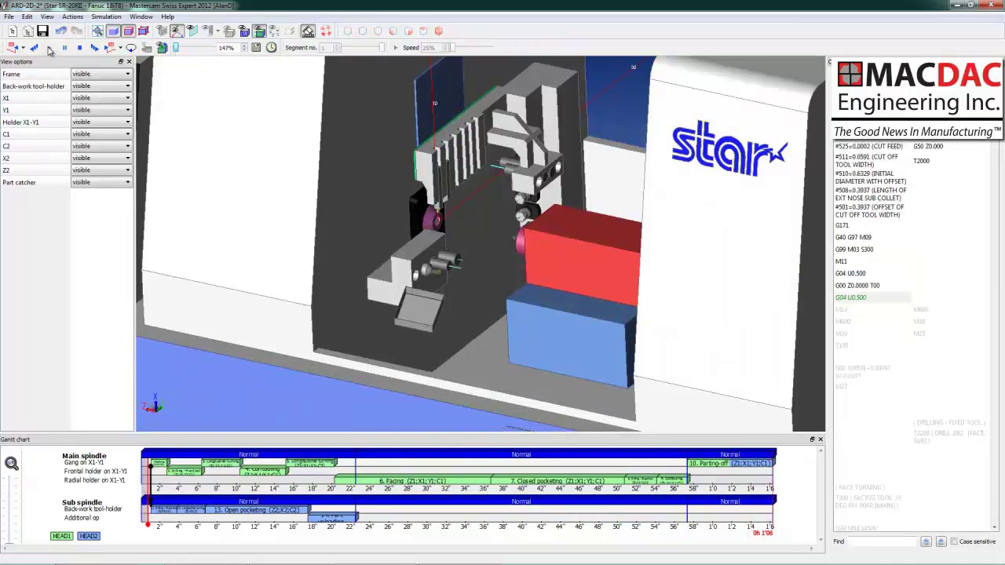
scroll(409, 275, "up", 5)
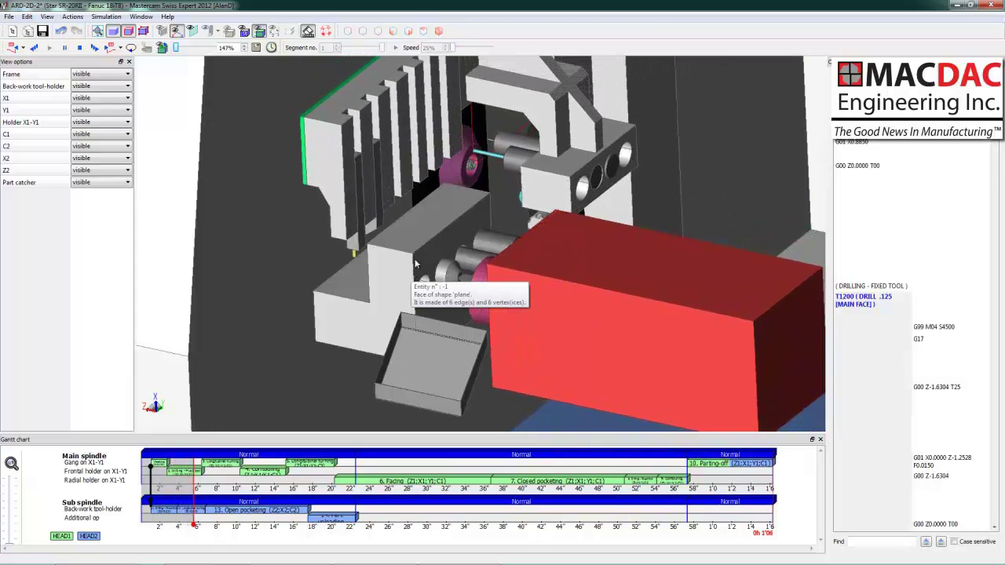
scroll(409, 274, "down", 4)
scroll(493, 274, "up", 1)
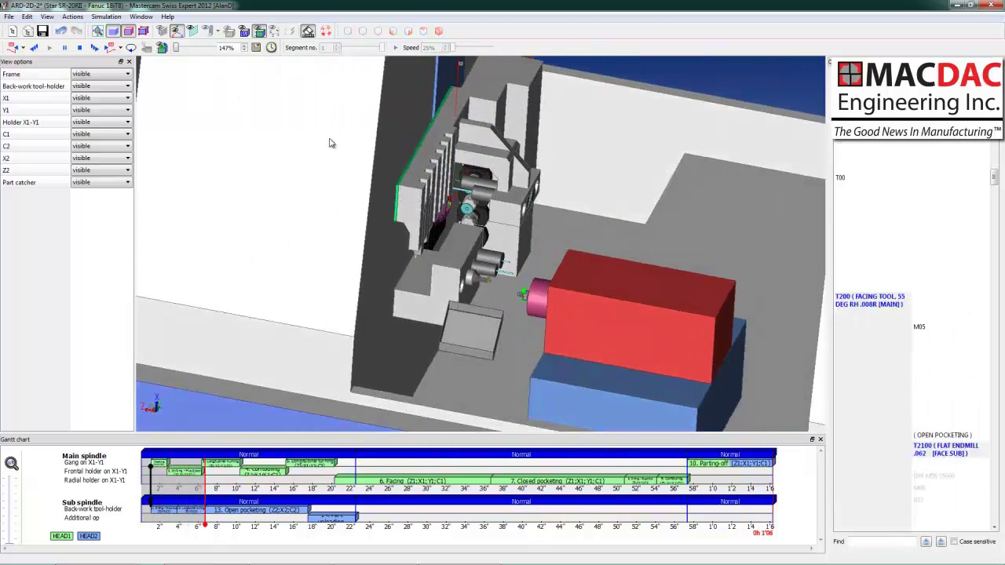
left_click(79, 49)
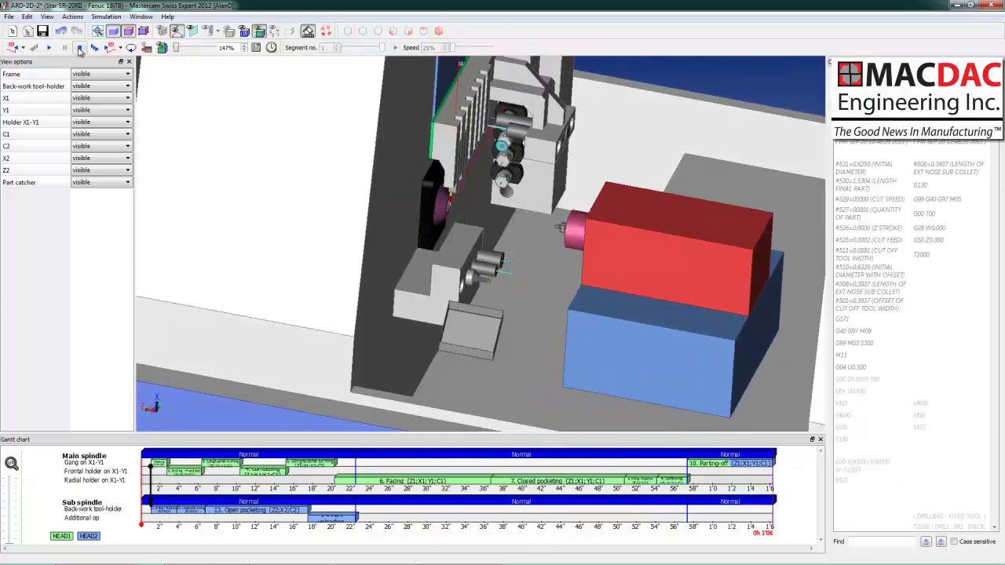
- Leave the machine simulation and display the model of the final part
left_click(306, 32)
left_click(47, 99)
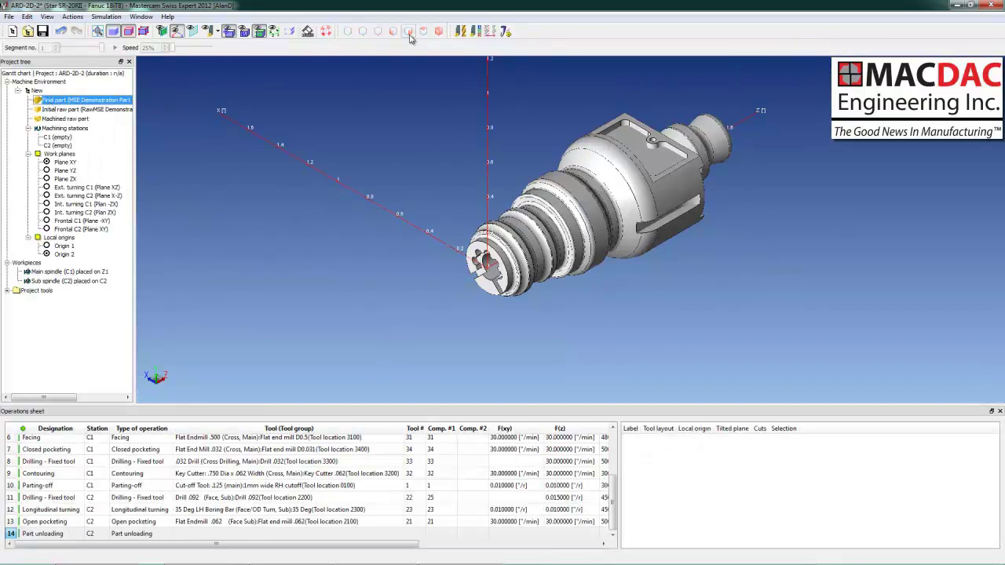
left_click(439, 31)
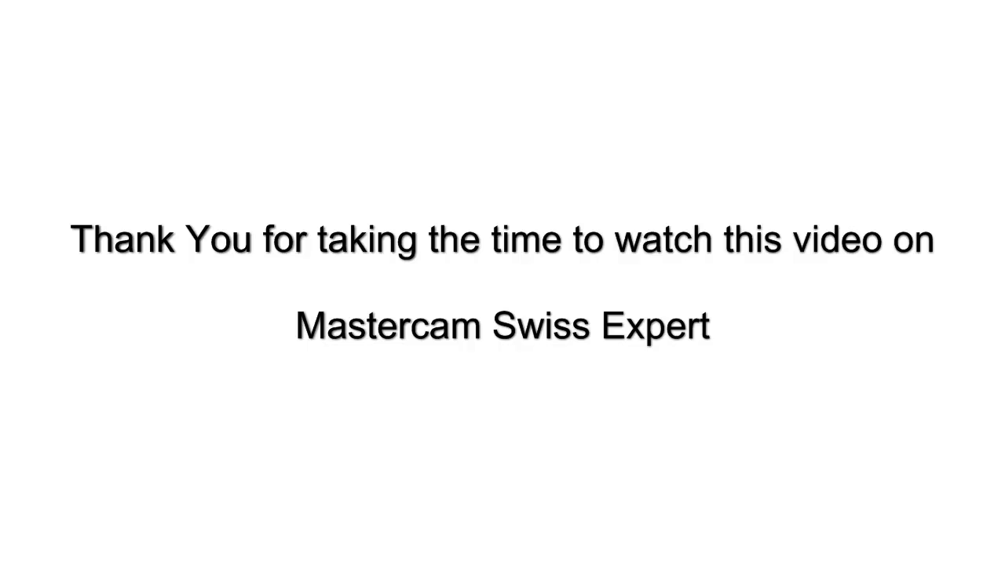